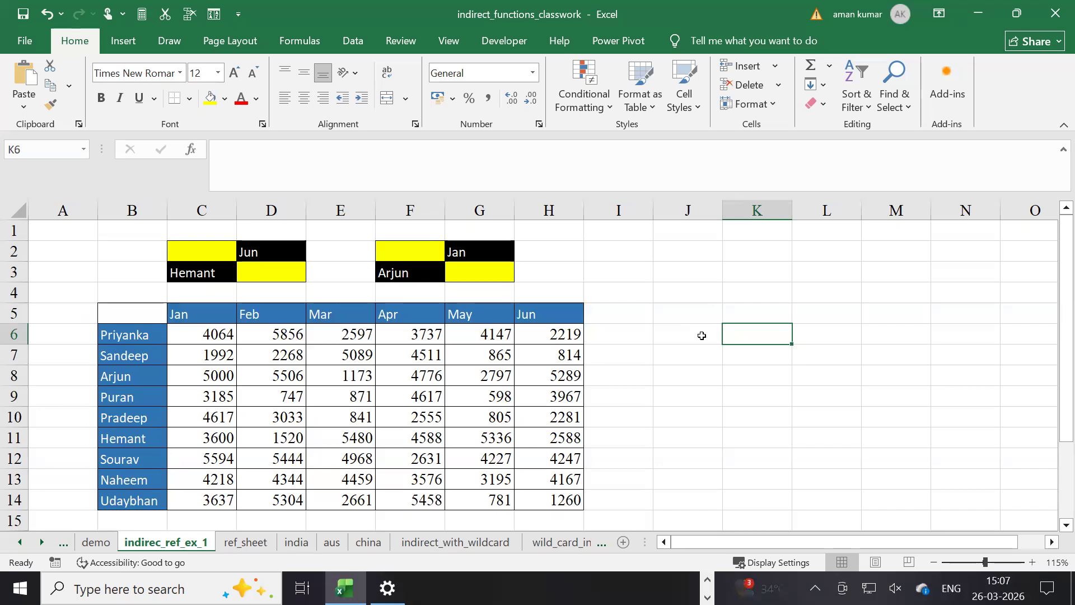
Examine the first lookup pair in C3 and D2 and the matching table cell H11
click(193, 272)
click(275, 252)
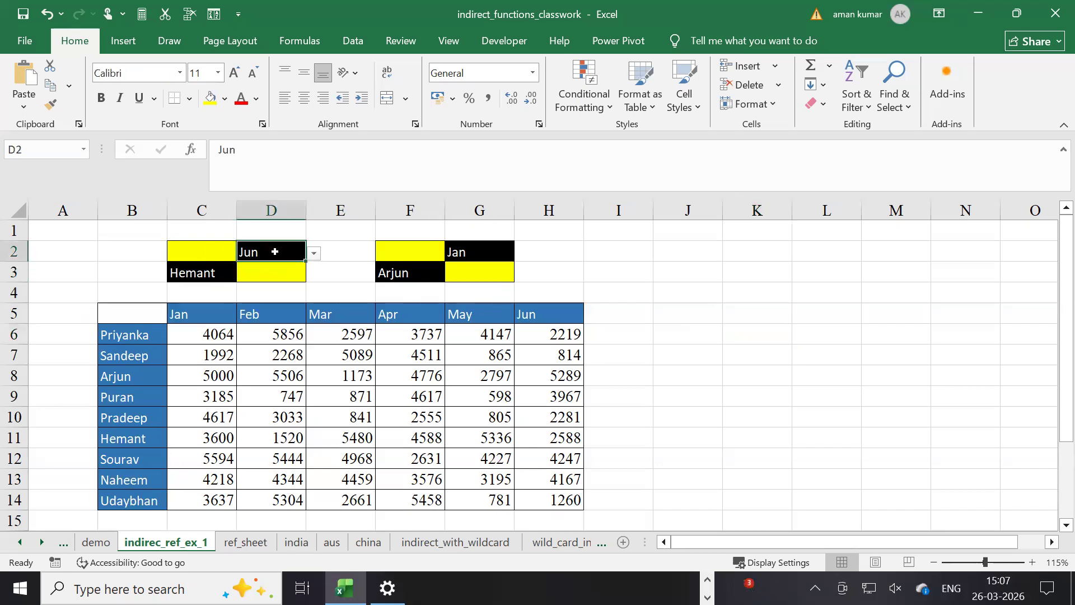
click(121, 438)
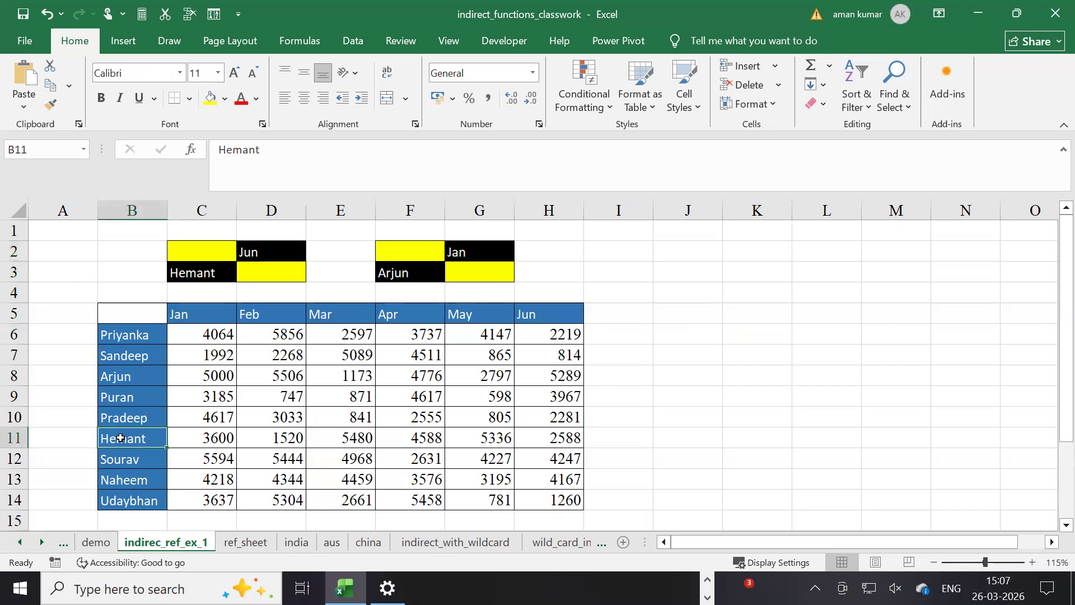
click(557, 438)
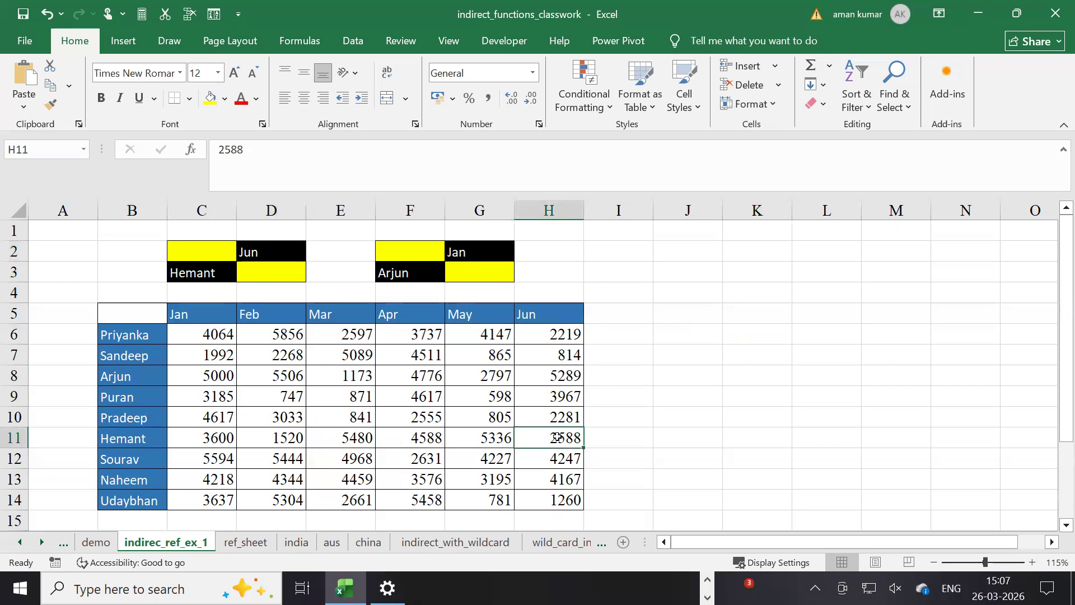
click(270, 251)
click(271, 278)
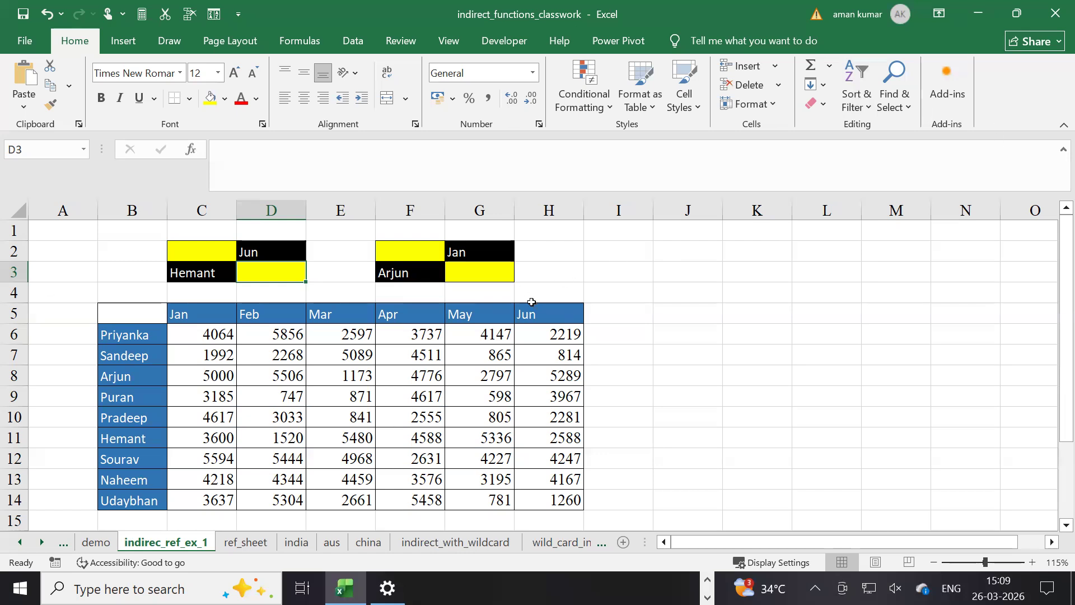
Create named ranges for the table B5:H14 from its top row and left column
click(130, 317)
drag(130, 316, 555, 499)
click(631, 336)
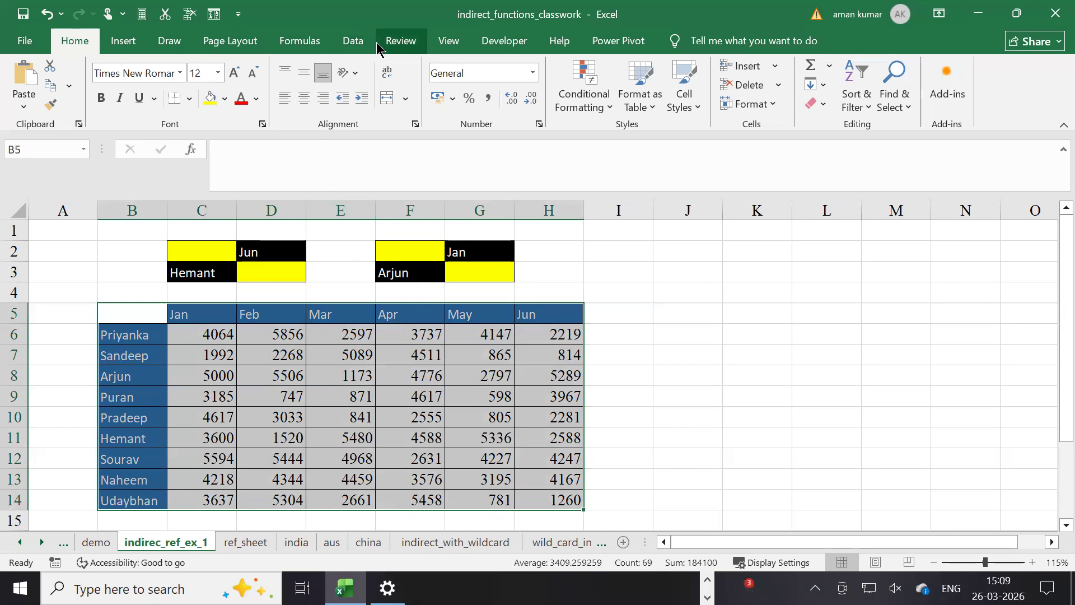
click(294, 52)
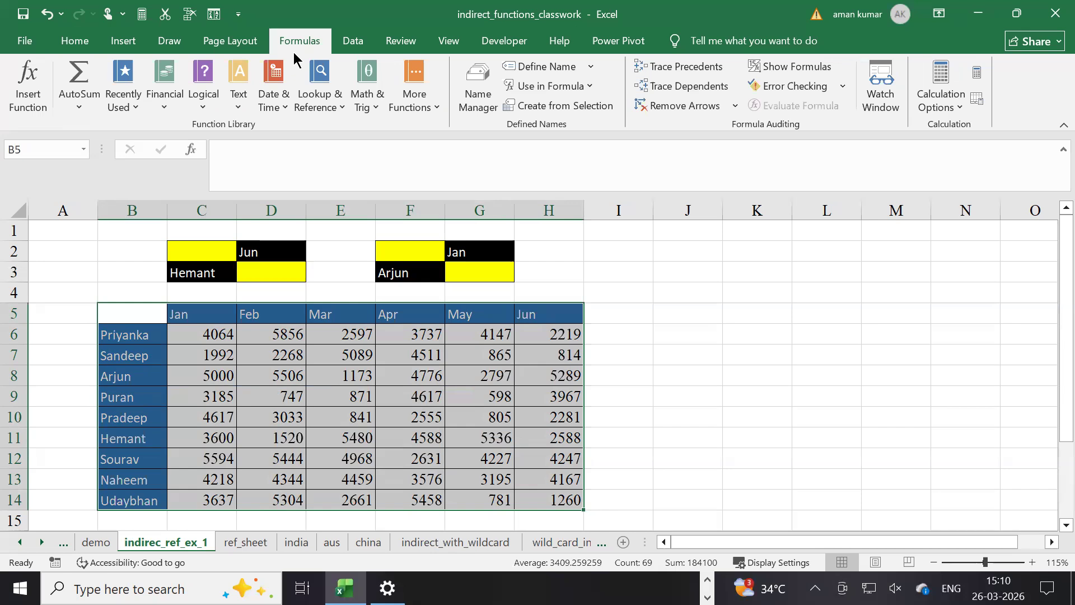
click(562, 109)
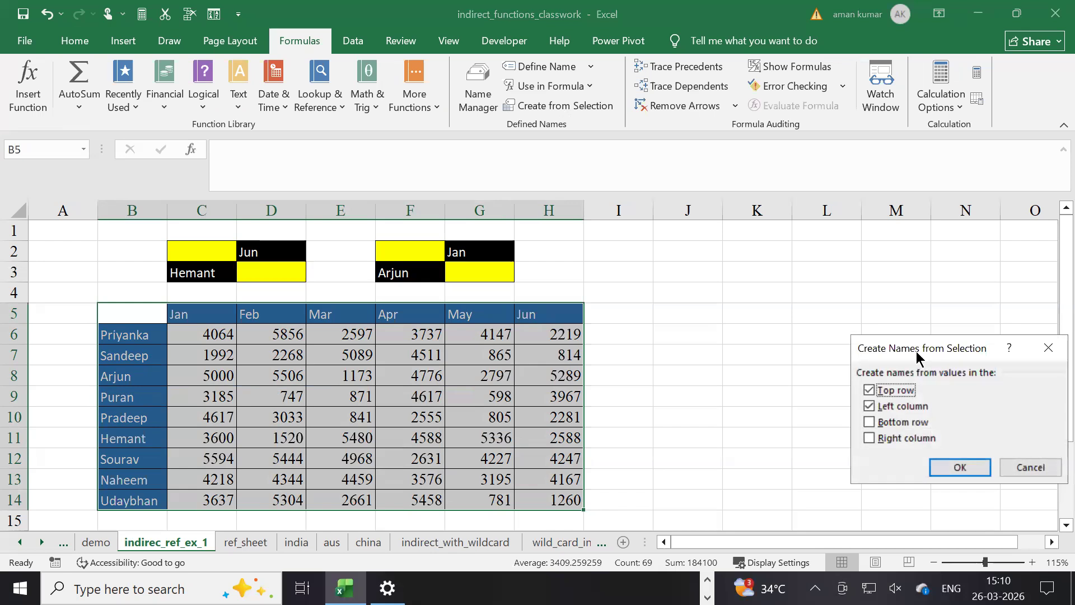
drag(917, 356, 521, 211)
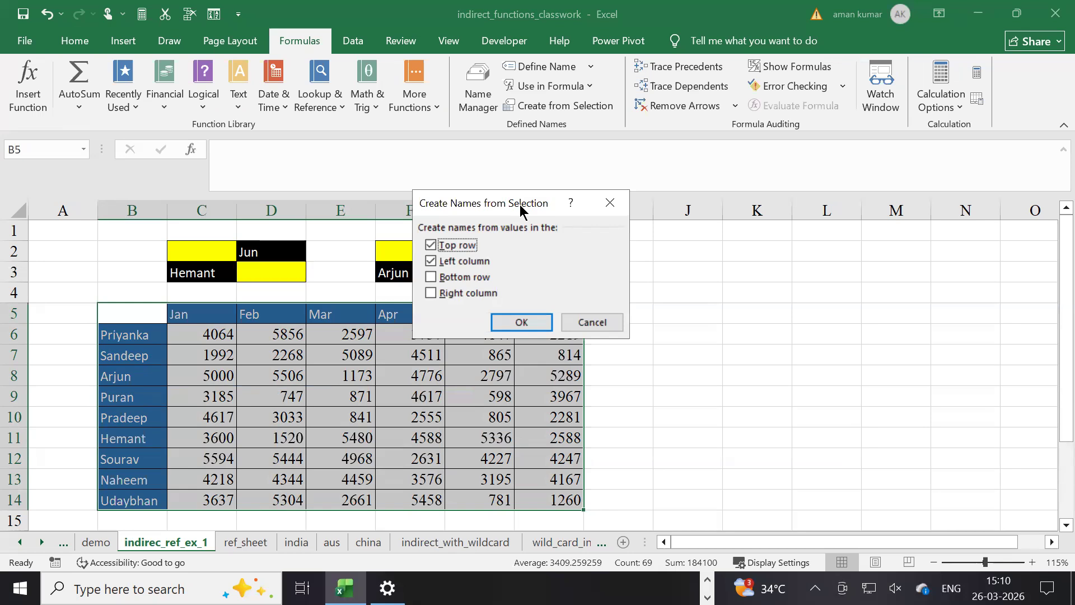
drag(520, 208, 711, 202)
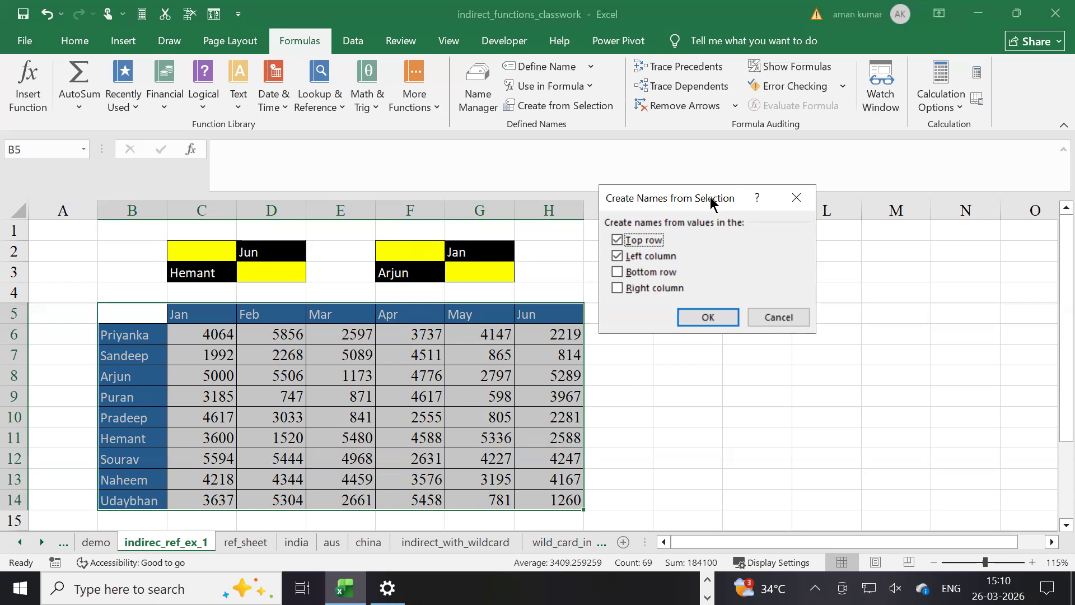
click(700, 315)
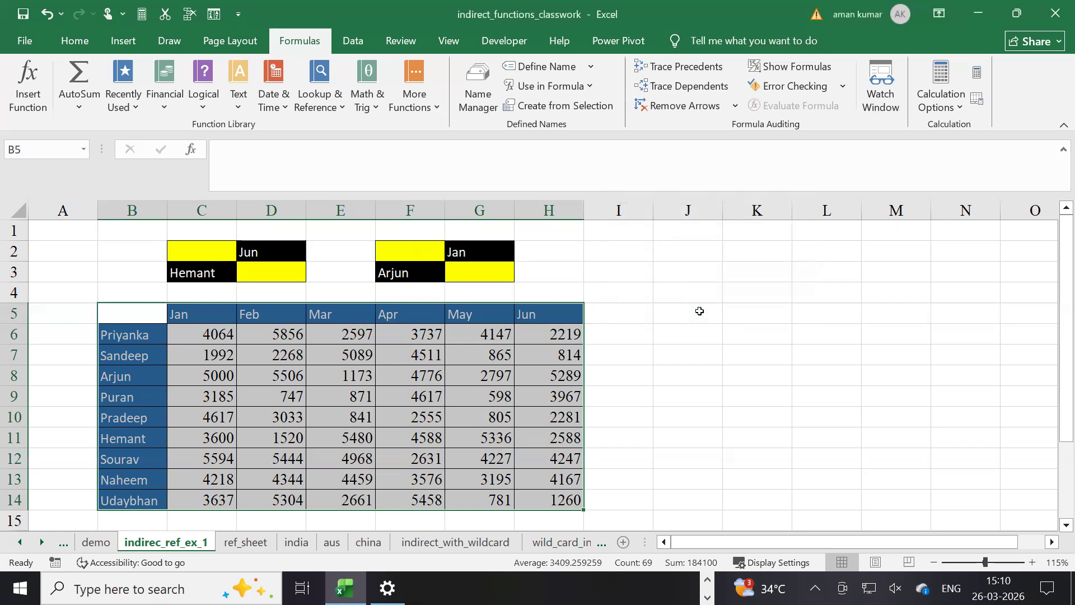
Enter a space-intersection formula in J5 combining the row range named after C3's entry with the Jun range, and review its references
click(702, 323)
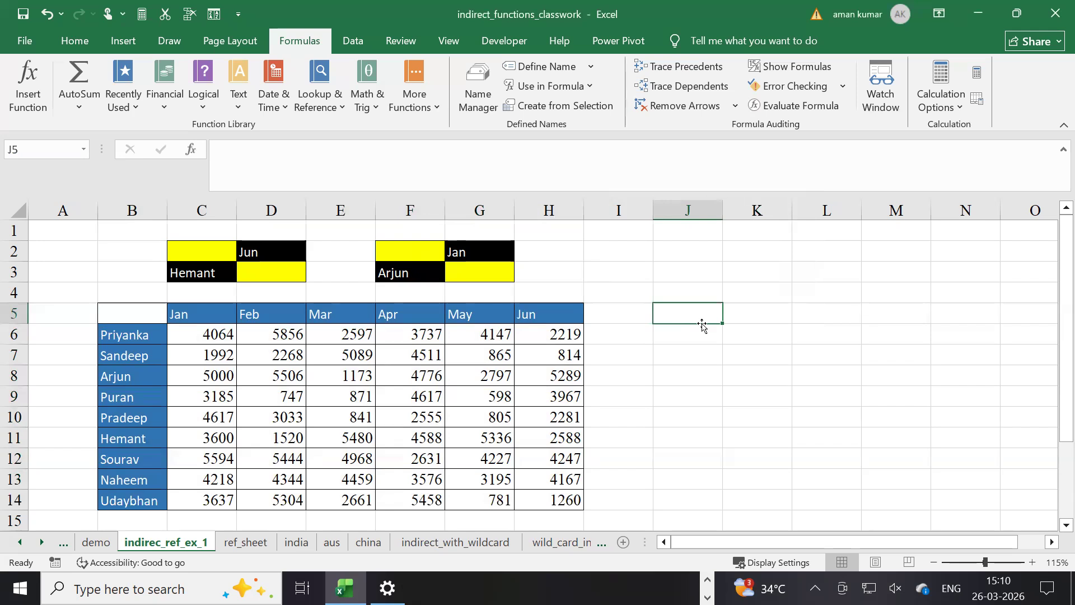
text(=hem)
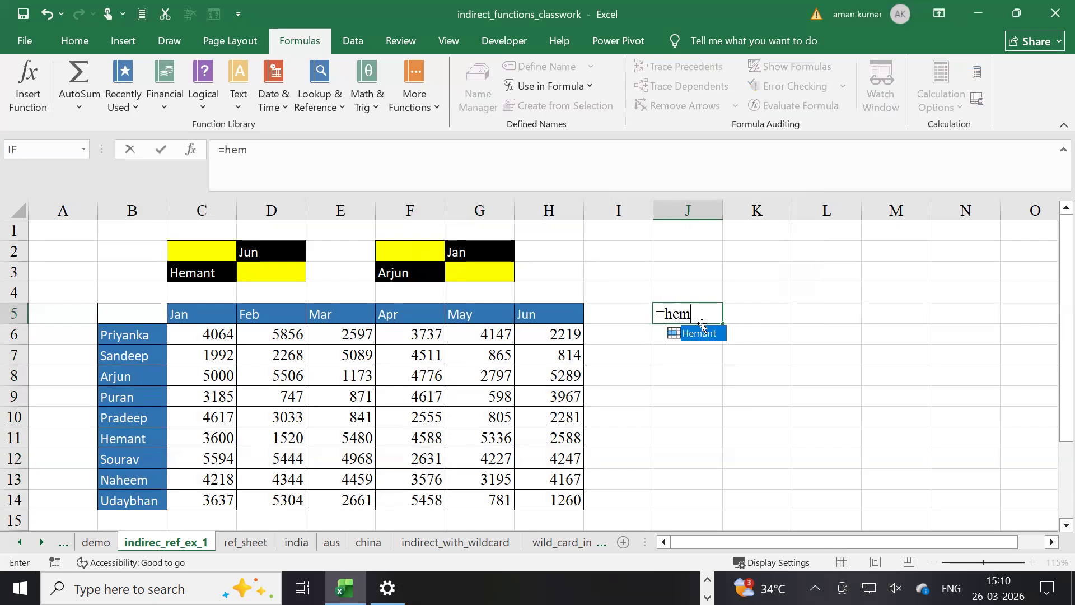
key(Tab)
text(ju)
key(Return)
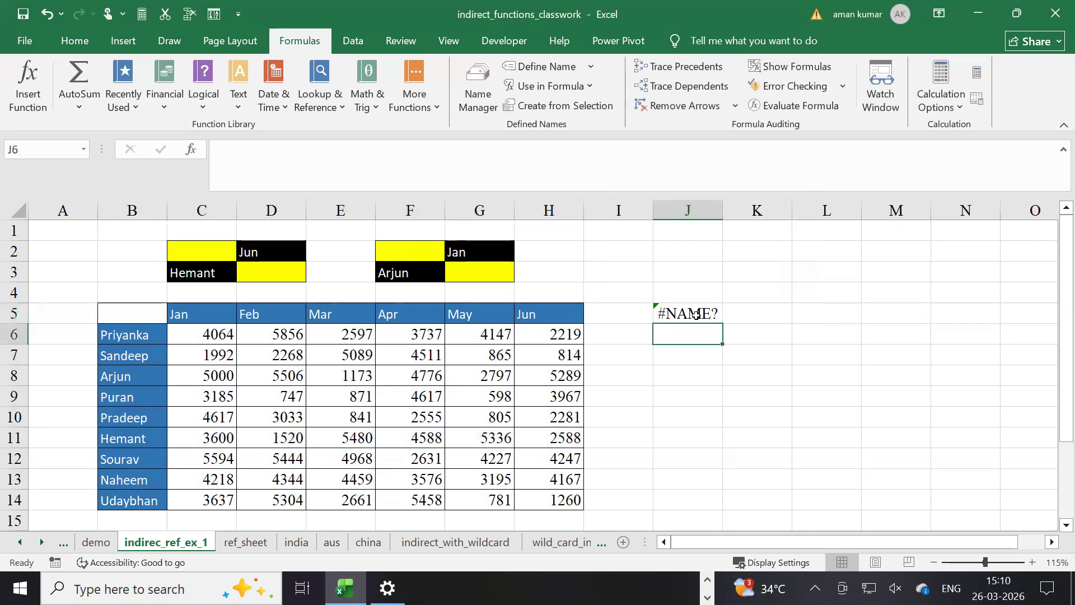
double_click(700, 315)
text(n)
key(Return)
double_click(711, 314)
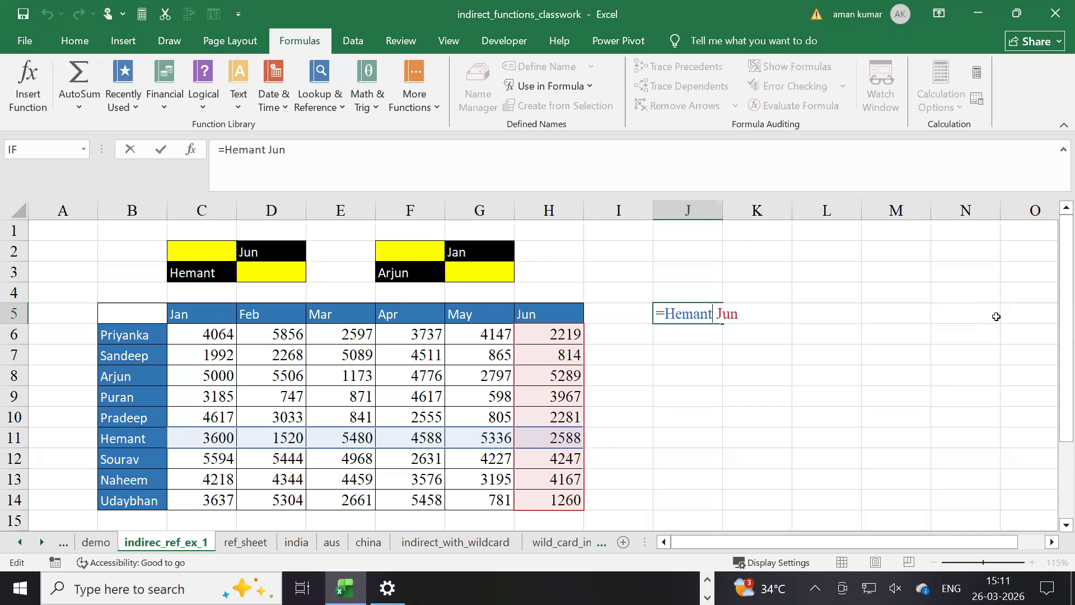
key(Return)
Enter a space-intersection formula in J8 combining the named range of the table's first person with the Apr range
click(672, 398)
click(688, 376)
text(=)
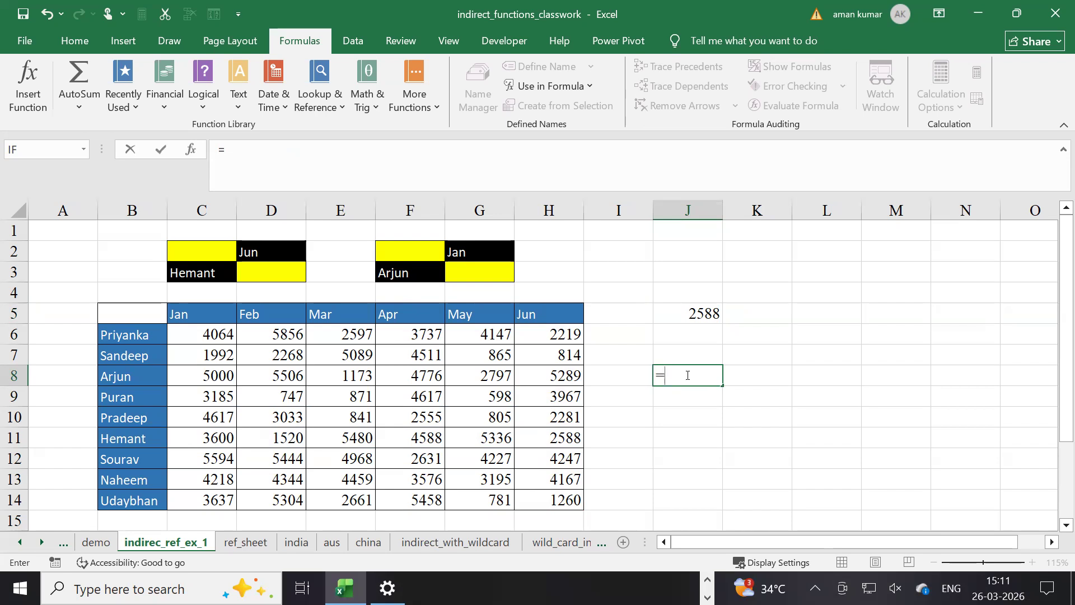
text(pri)
key(Down)
key(Down)
key(Down)
key(Tab)
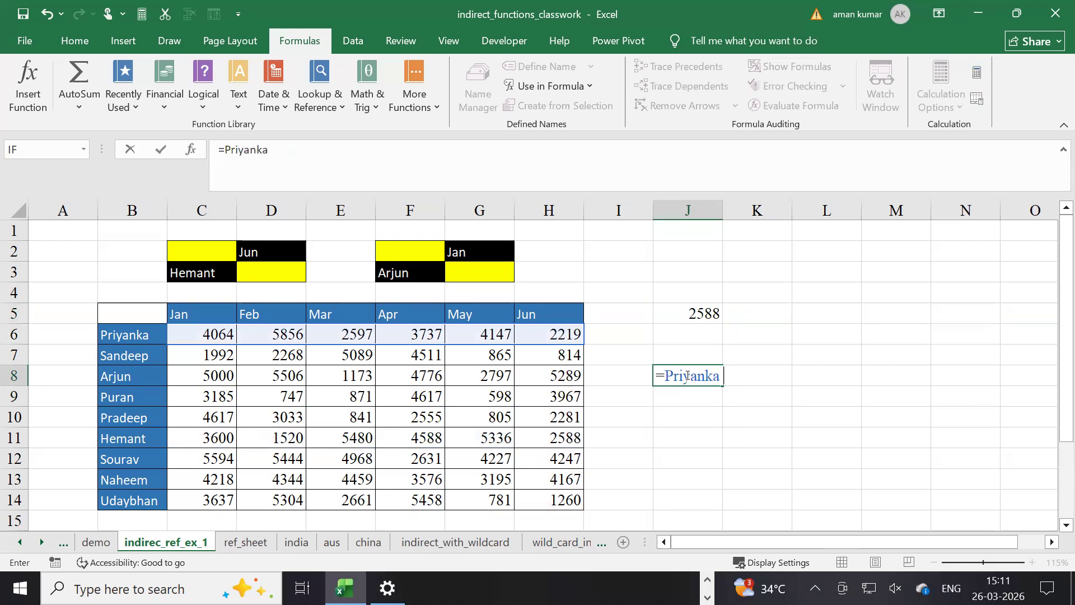
text(ap)
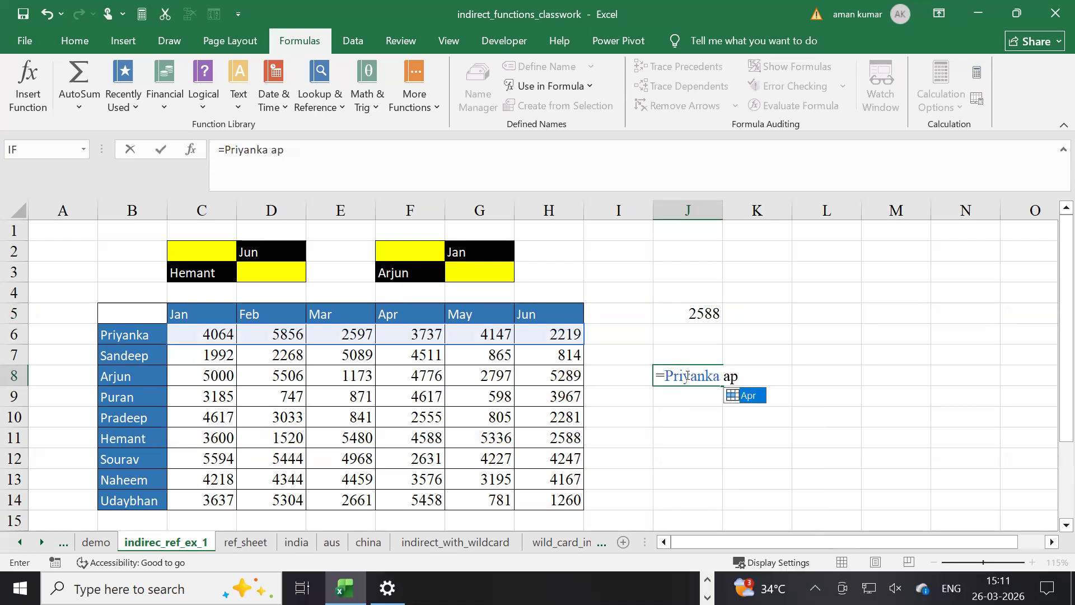
key(Tab)
key(Return)
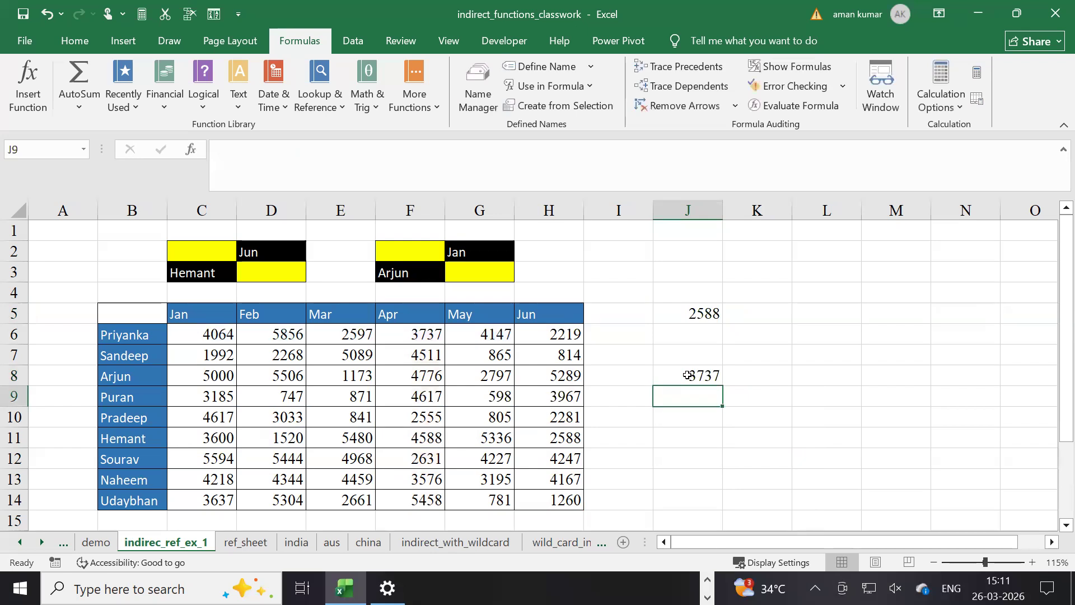
Review the ranges referenced by the J8 formula and clear the test formulas in J5 and J8
click(688, 375)
double_click(689, 374)
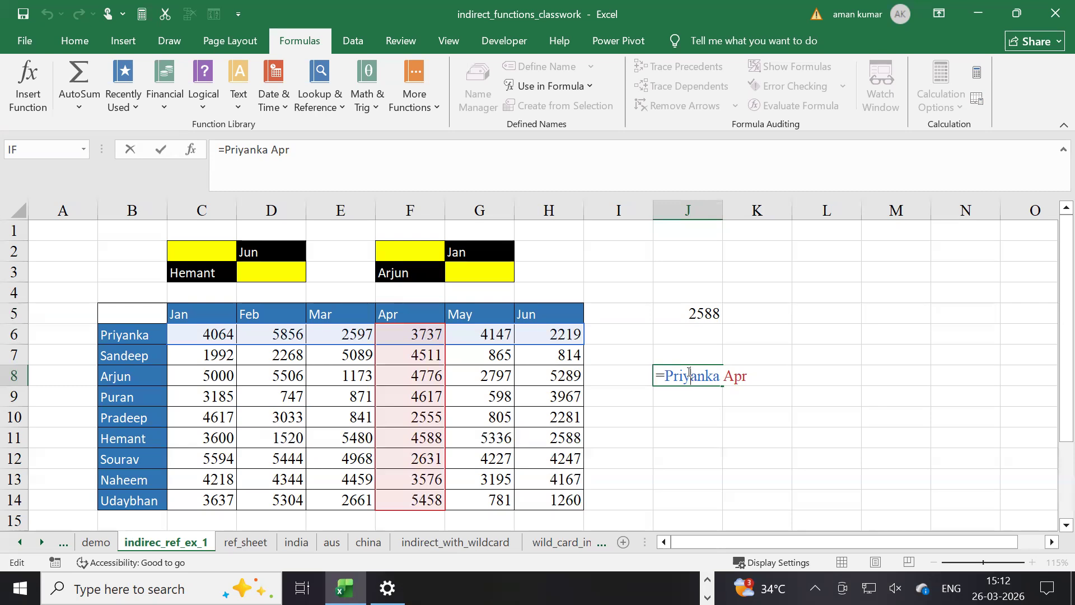
drag(690, 296, 751, 391)
key(Delete)
Start a formula in J3 with =INDIRECT(F3) to reference the row range named in F3
click(695, 268)
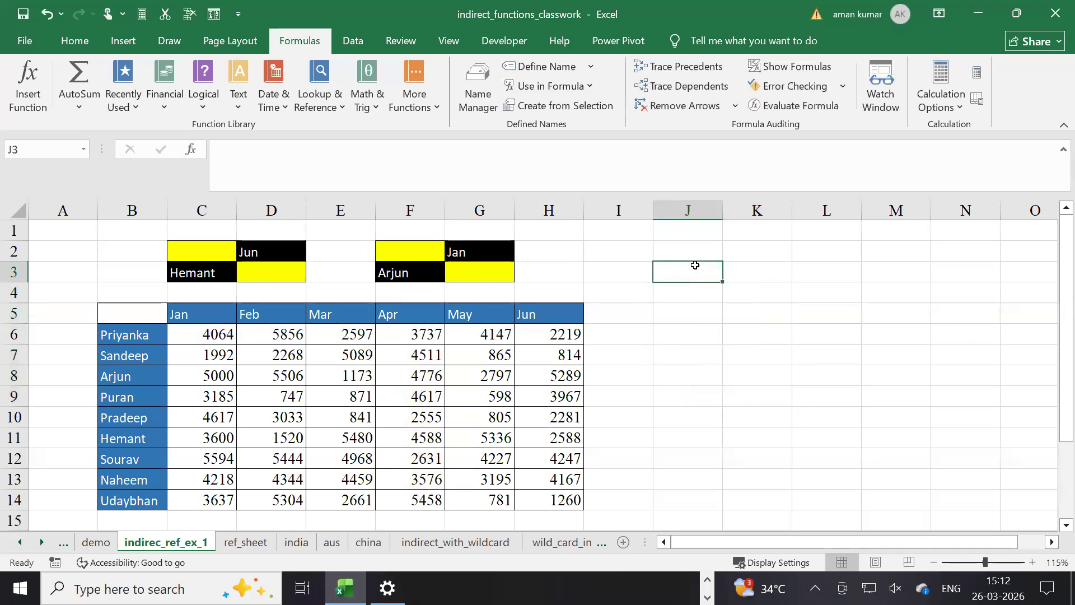
text(=in)
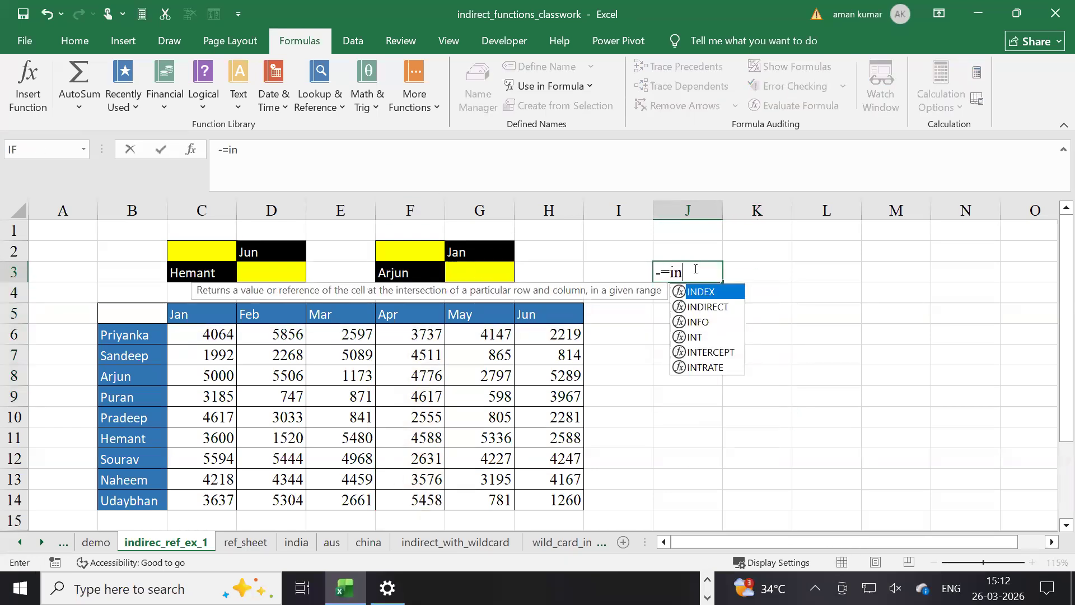
key(BackSpace)
key(BackSpace)
key(BackSpace)
text(=in)
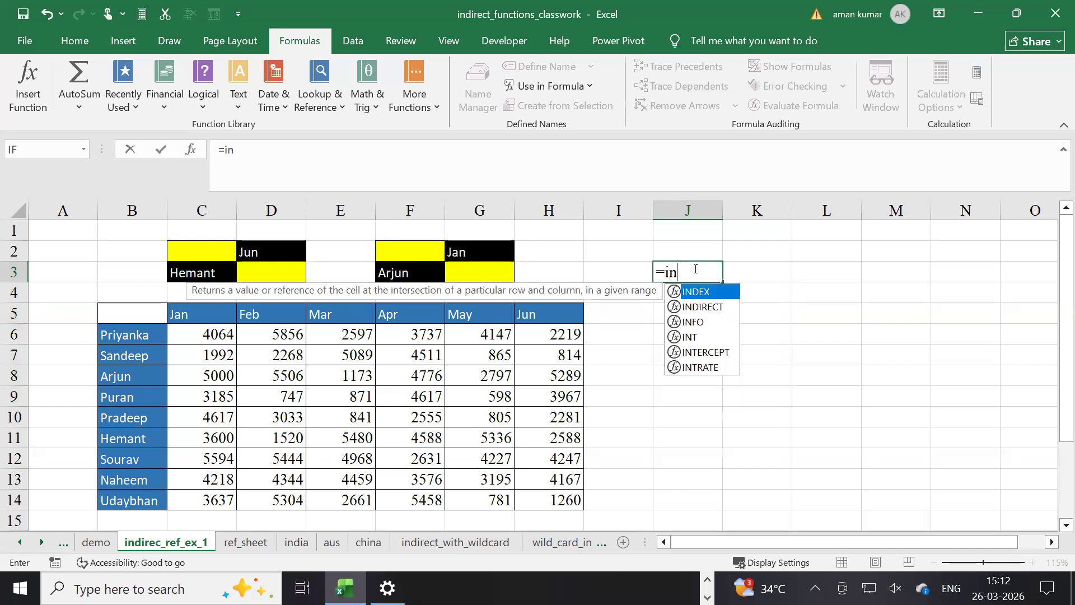
key(Down)
key(Tab)
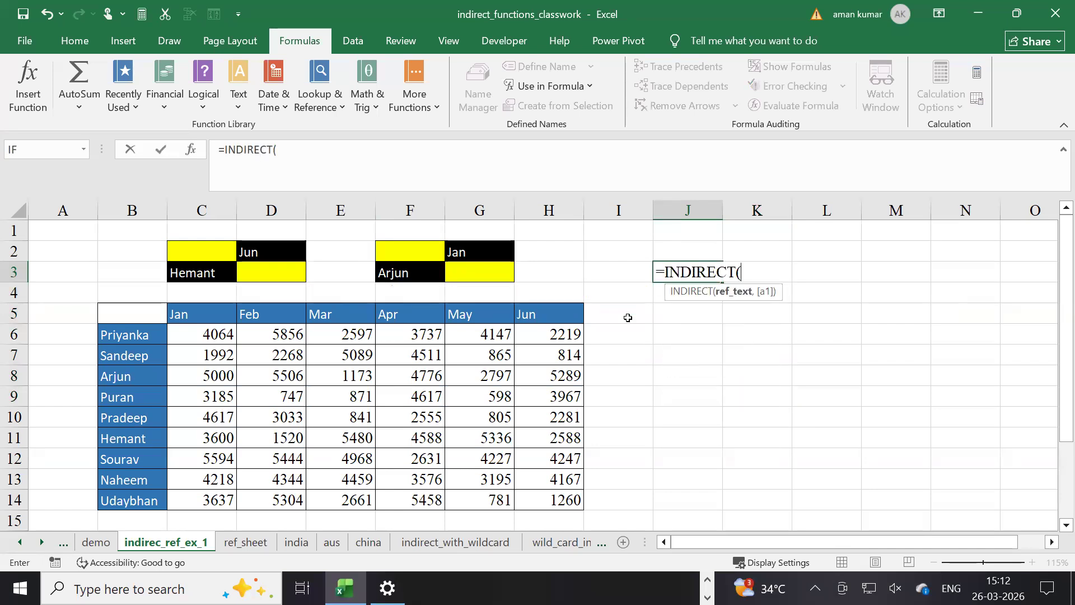
click(415, 273)
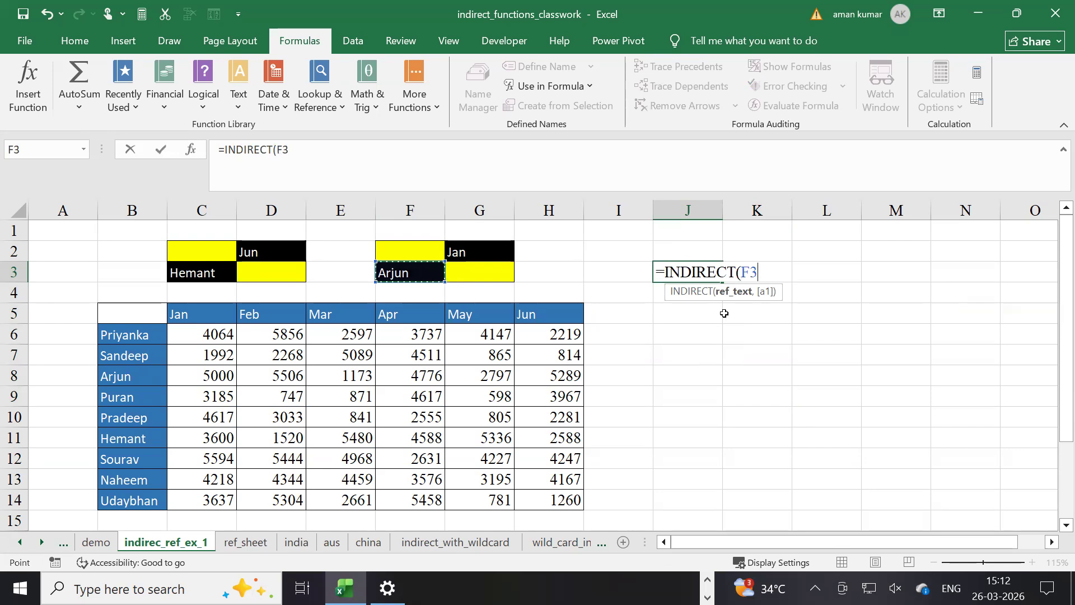
text())
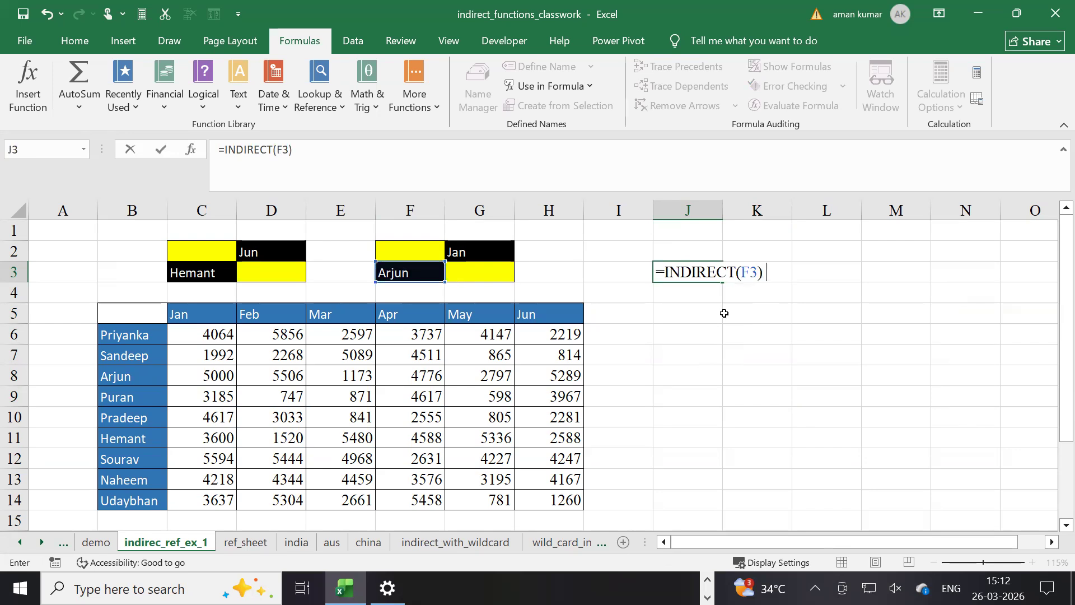
Complete the J3 formula as =INDIRECT(F3) INDIRECT(G2), with a space intersecting the row and month ranges
text( in)
key(Escape)
key(Tab)
key(shift+Tab)
key(F2)
text(d)
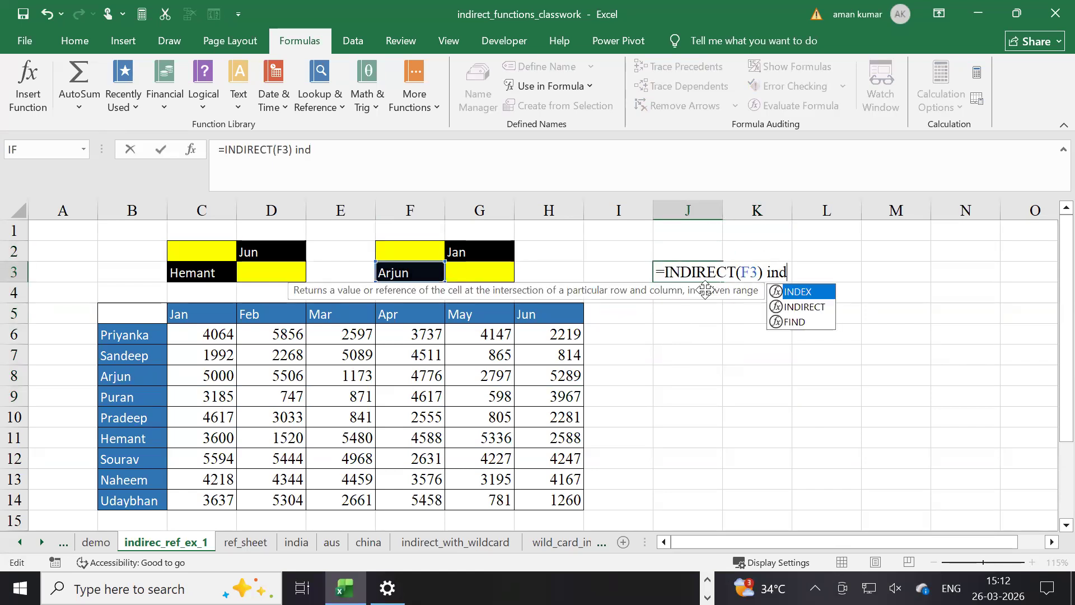
key(Down)
key(Tab)
click(507, 253)
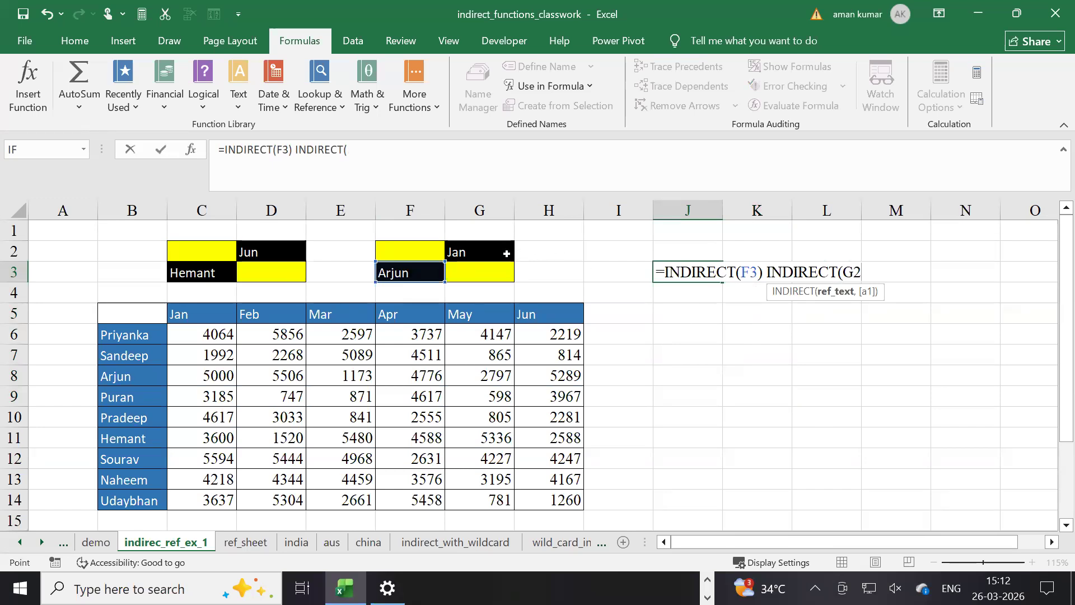
text())
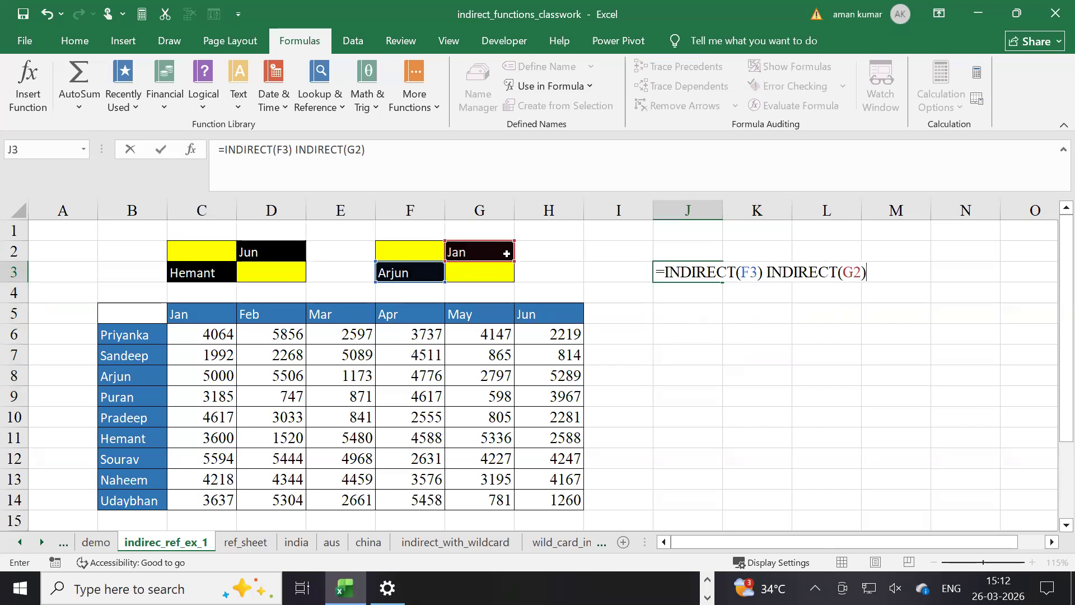
key(Return)
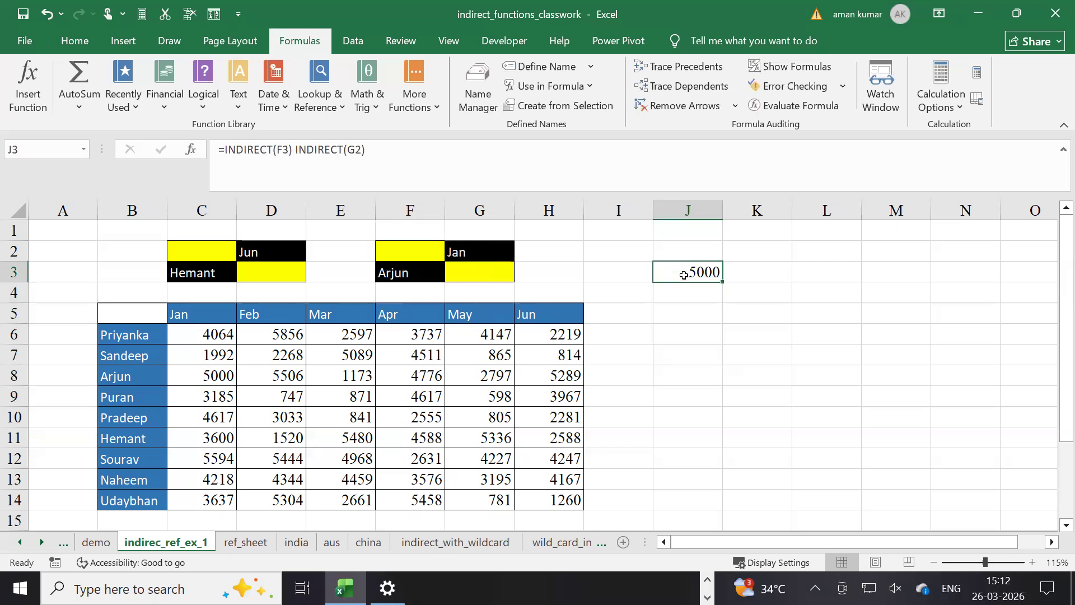
Examine the J3 formula at a larger zoom, including its references to F3 and G2
double_click(680, 272)
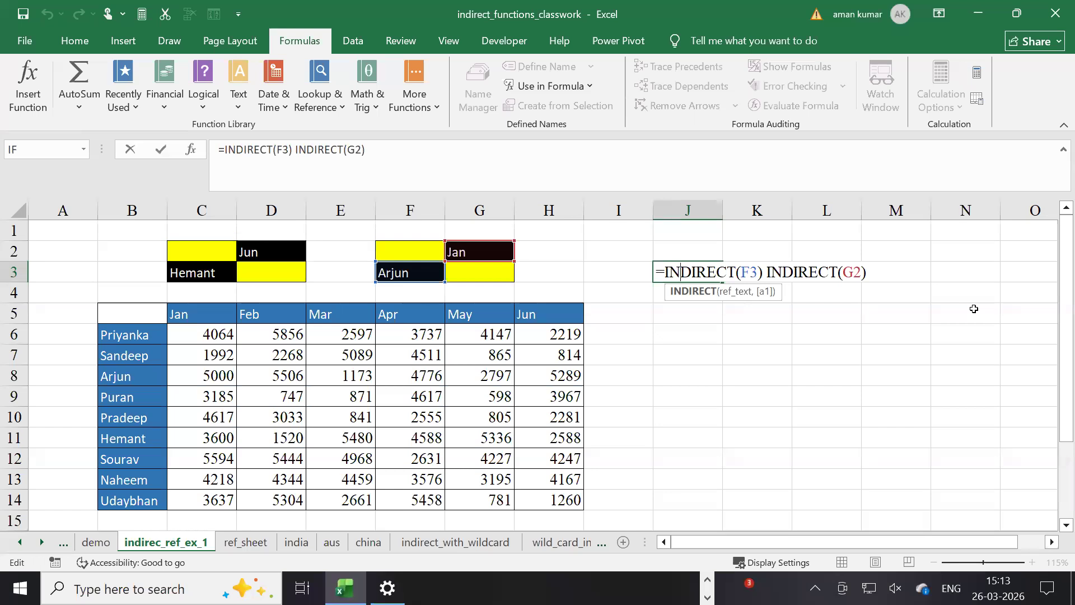
click(696, 362)
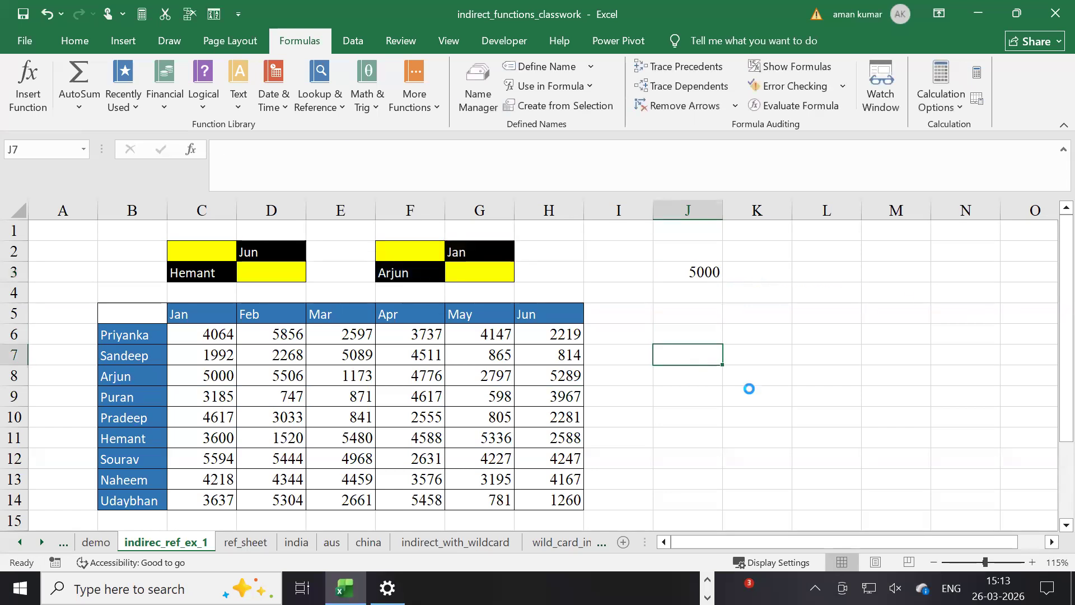
ctrl+scroll(822, 505, up, 5)
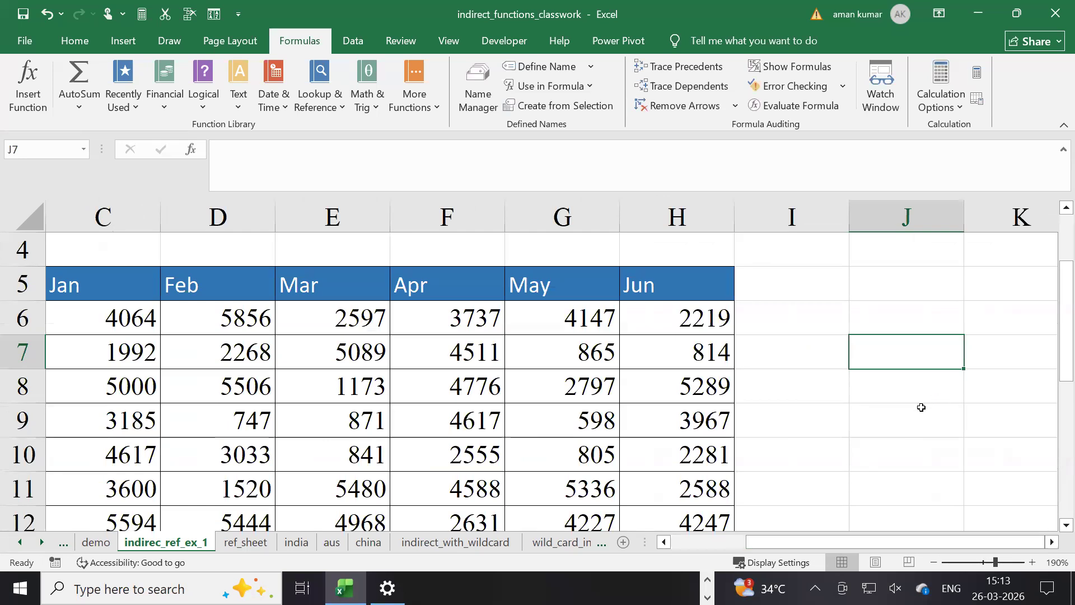
ctrl+scroll(890, 507, up, 3)
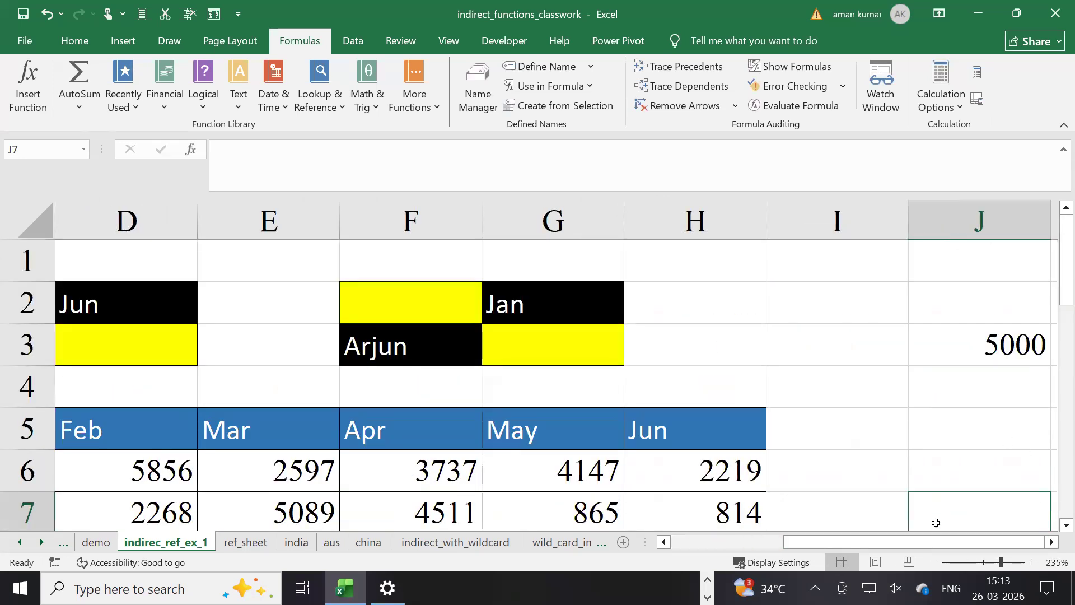
double_click(1011, 349)
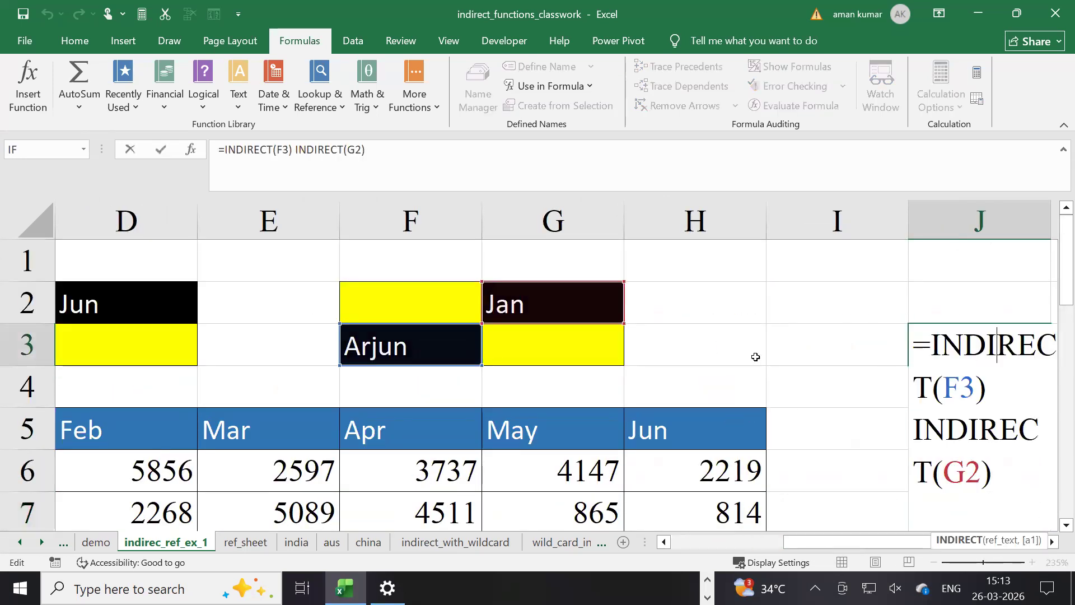
click(549, 343)
ctrl+scroll(924, 503, down, 3)
drag(954, 541, 957, 523)
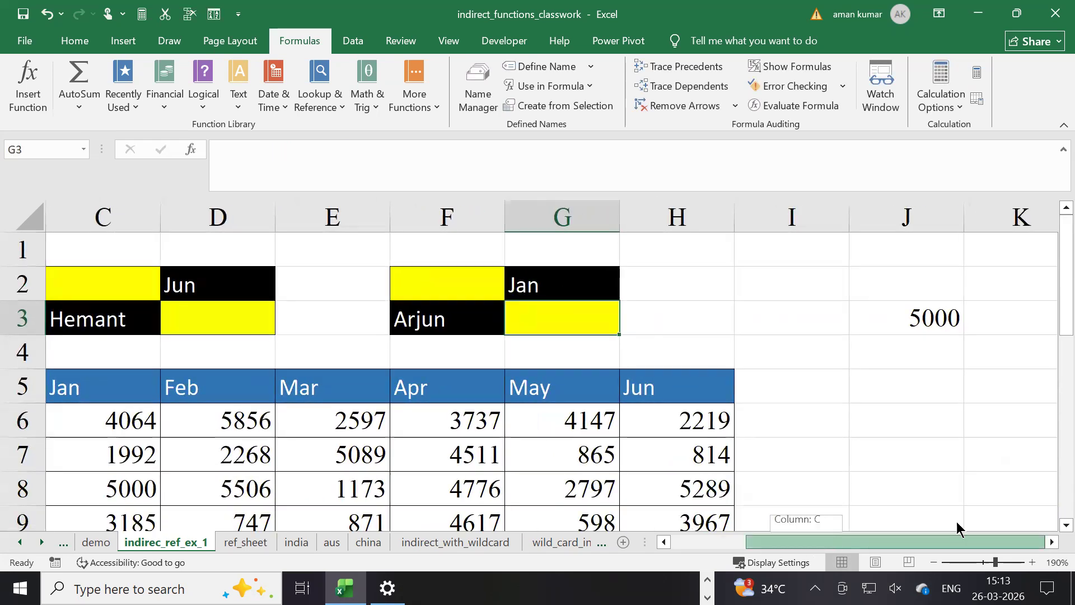
Inspect the J3 formula and its references to F3 and G2, leaving the formula as it is
click(1051, 543)
click(1050, 543)
click(450, 330)
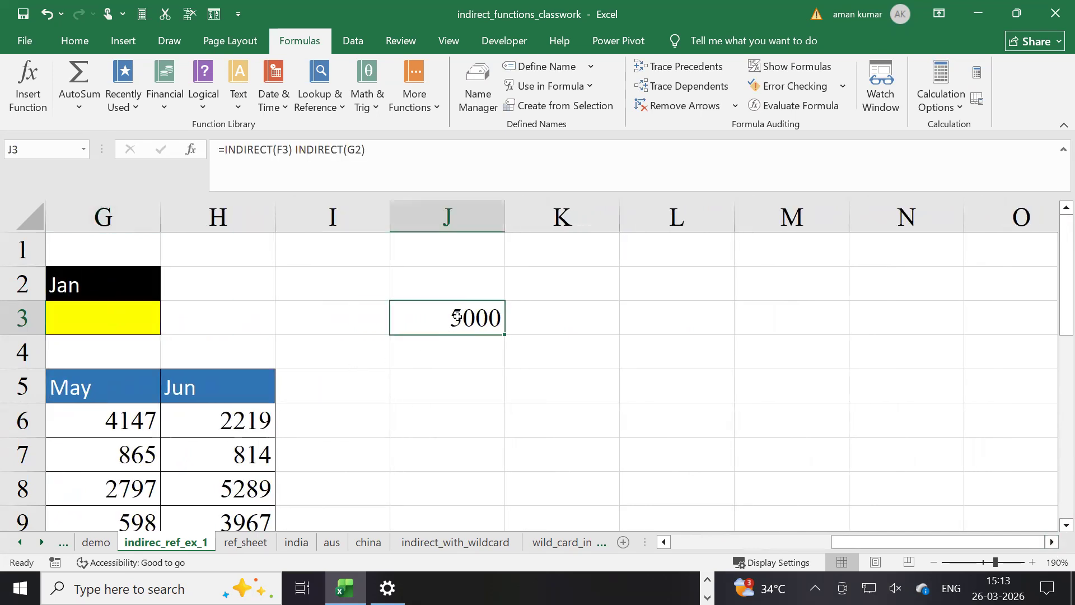
double_click(457, 317)
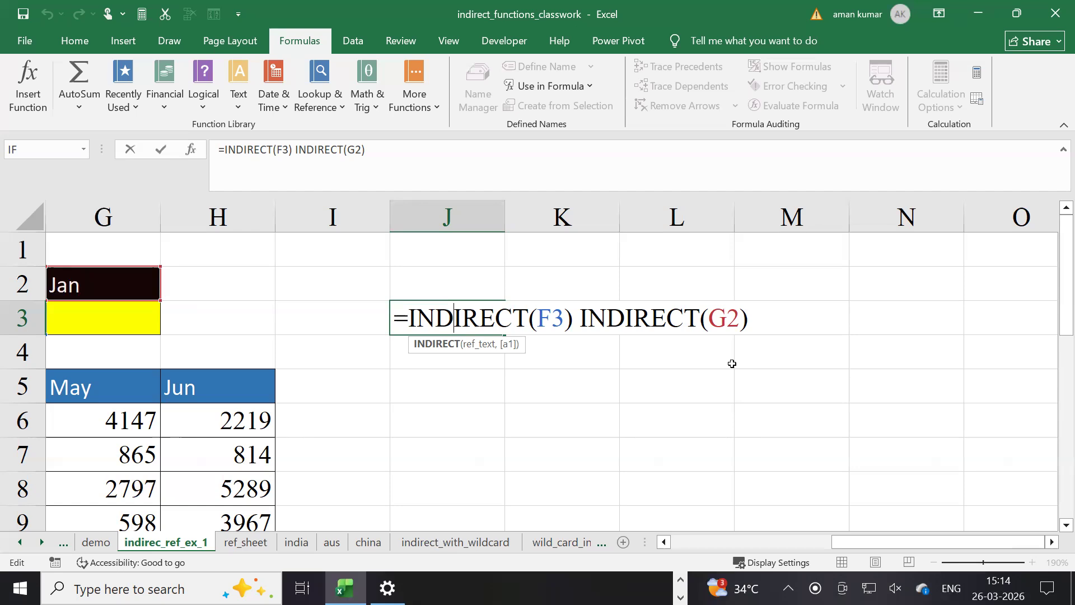
key(Return)
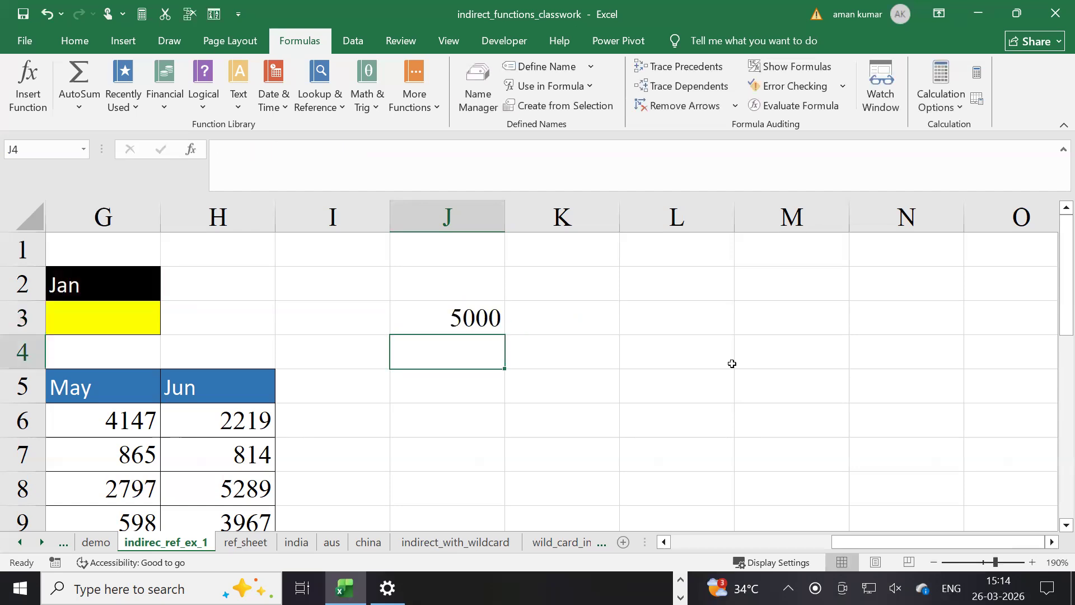
Go to the ref_sheet worksheet and inspect the total sales formula in B8
click(246, 542)
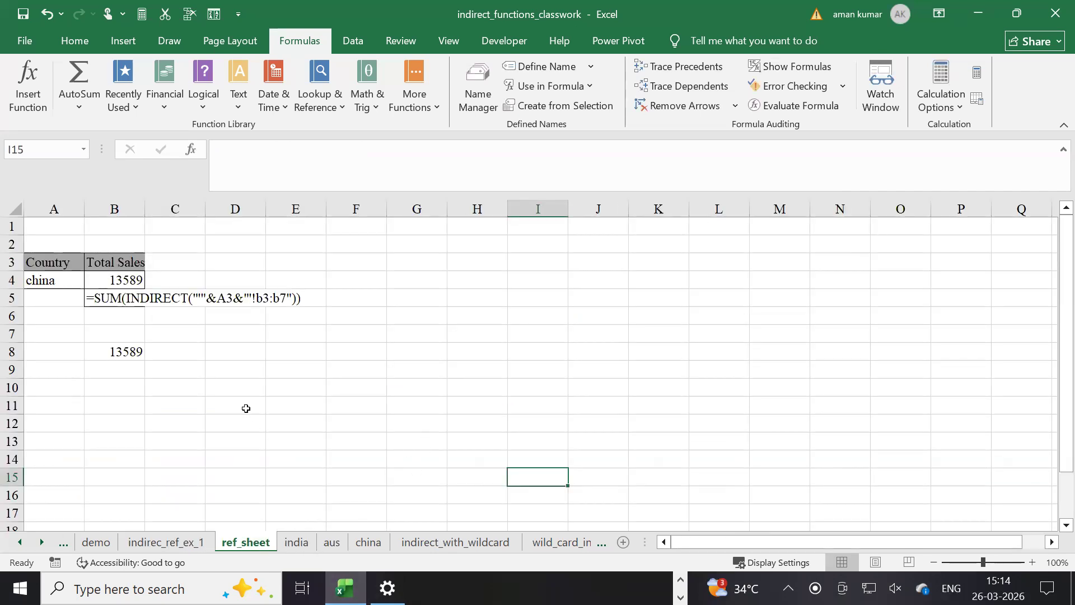
click(123, 354)
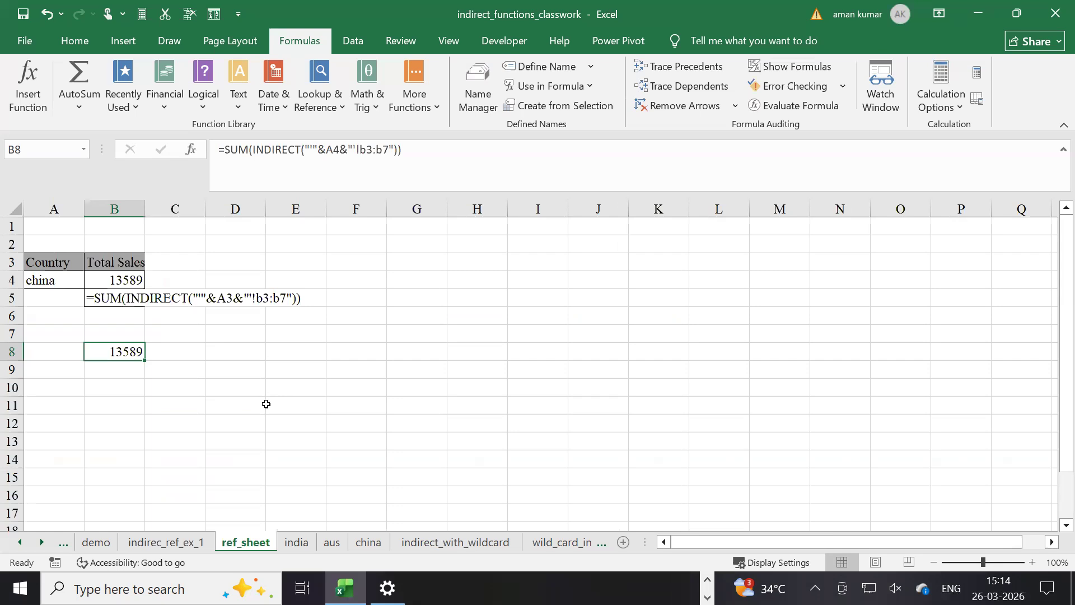
click(978, 14)
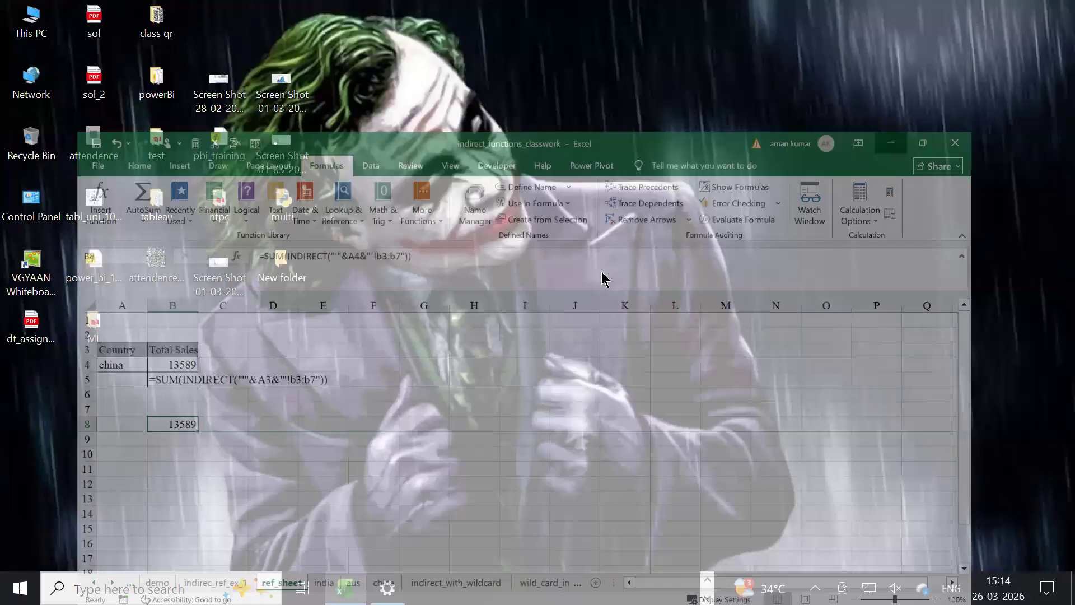
click(707, 579)
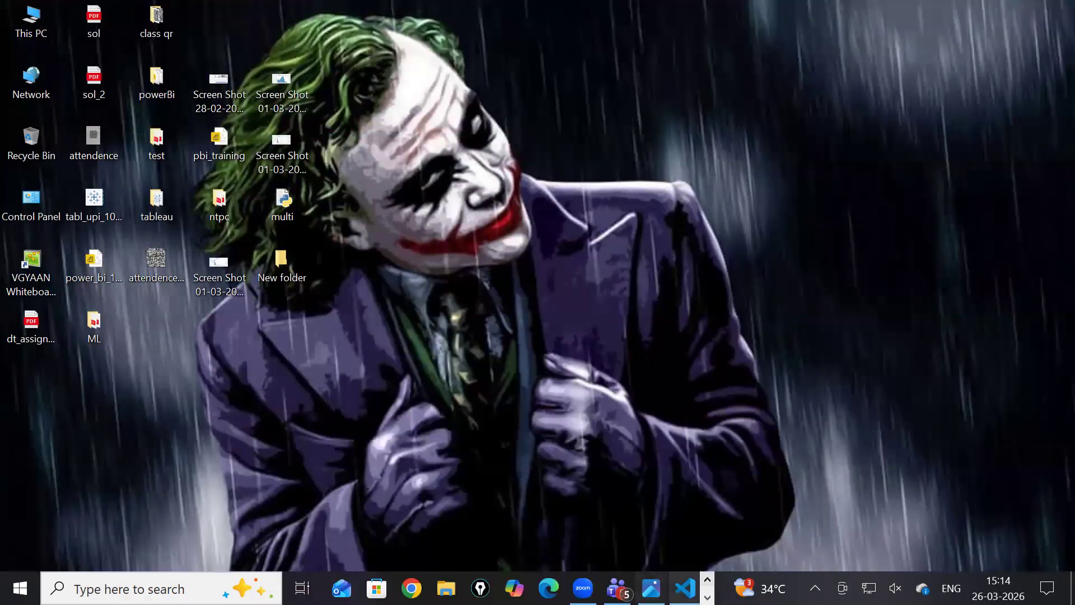
click(707, 580)
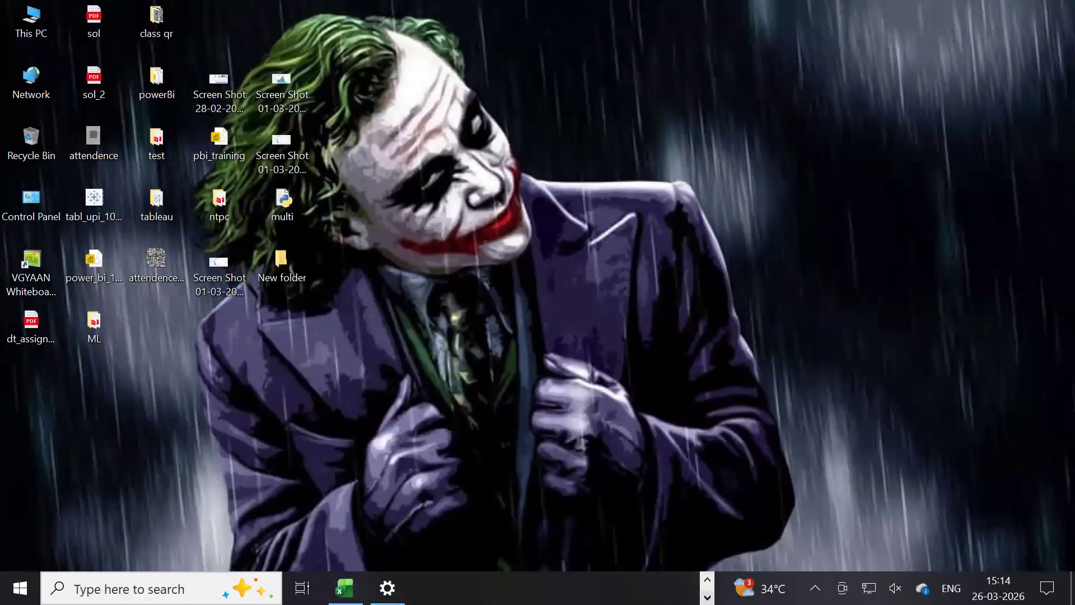
click(707, 580)
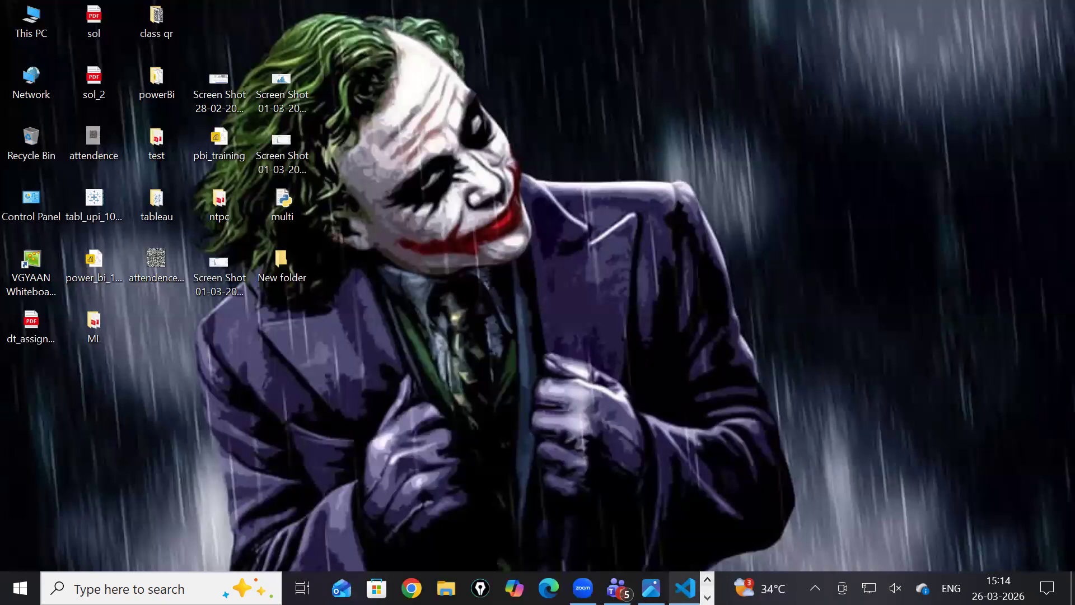
click(707, 580)
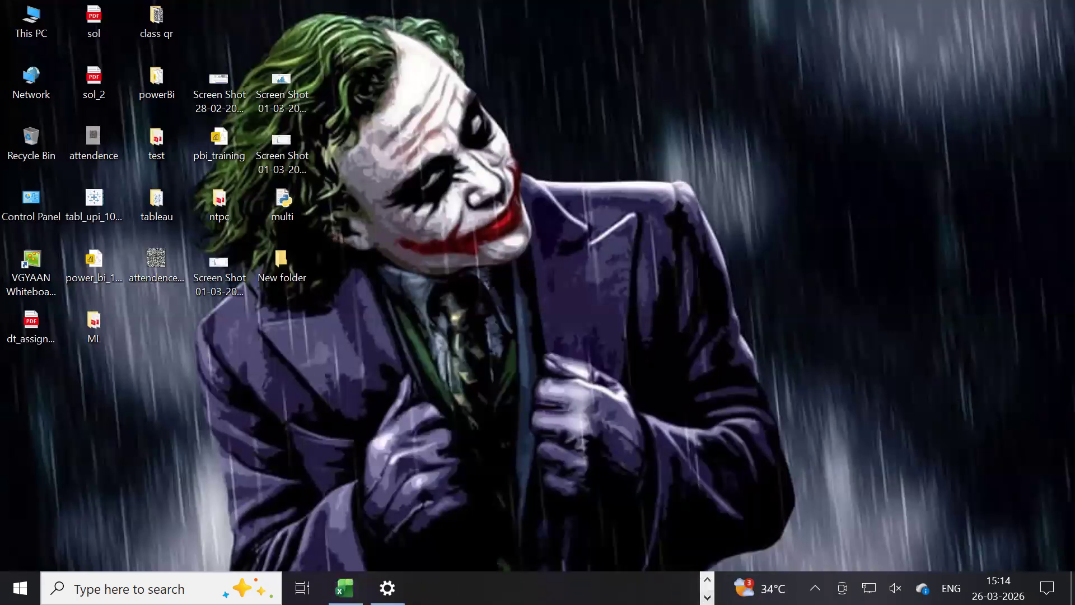
mouse_move(345, 588)
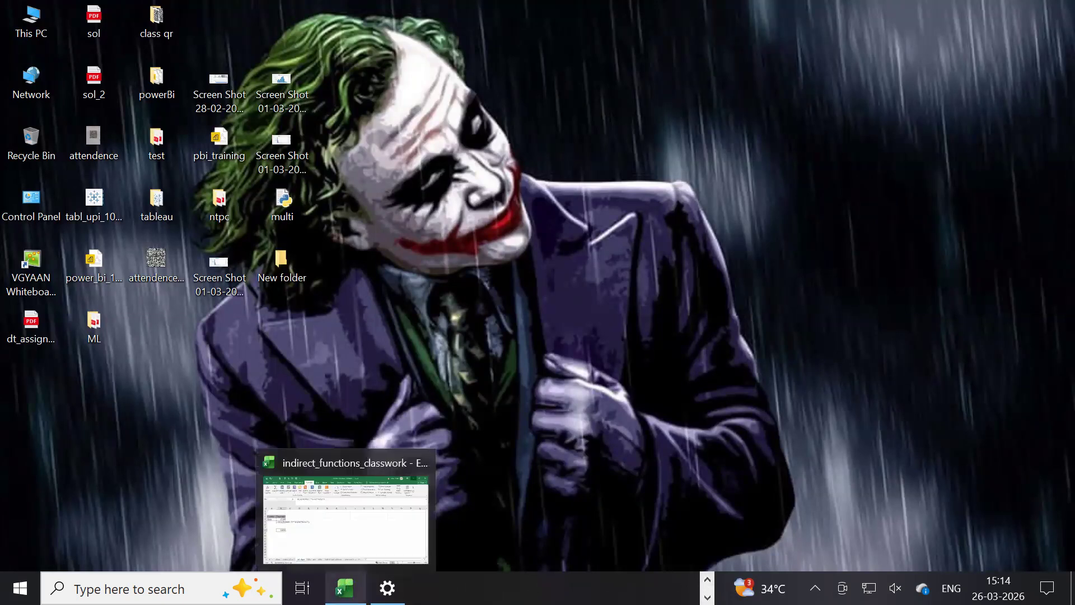
click(345, 588)
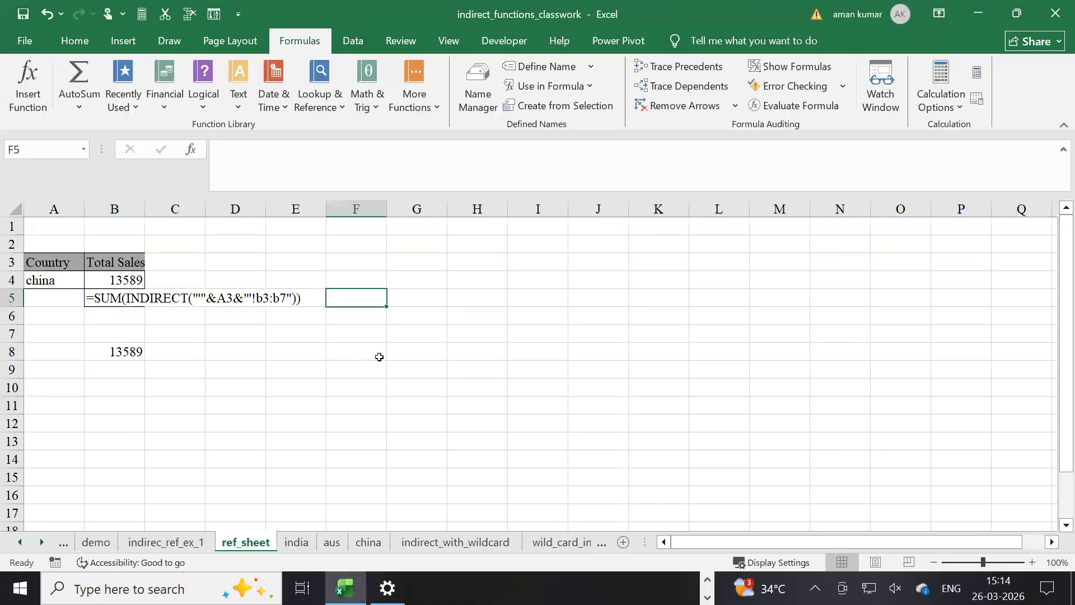
Check the country in A4 of ref_sheet against the sales figures in B3:B7 of the china sheet
scroll(456, 369, up, 2)
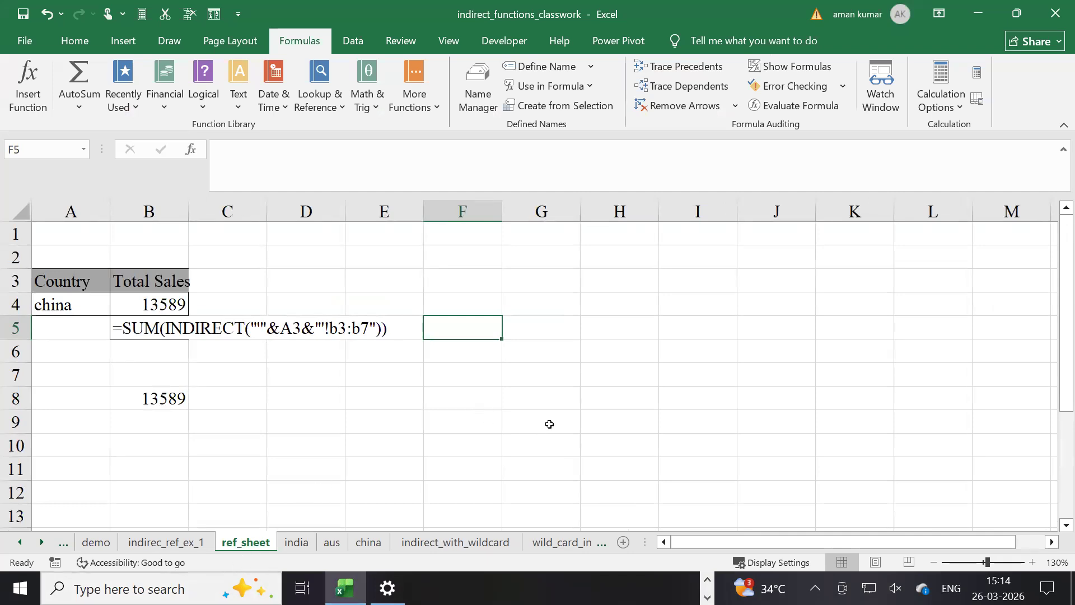
click(564, 257)
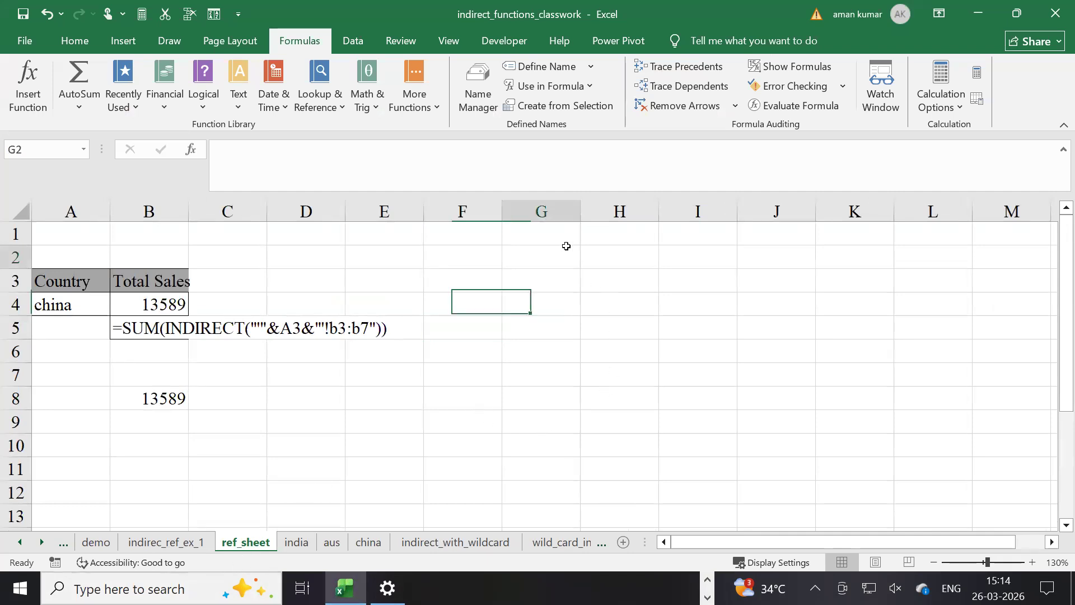
click(59, 307)
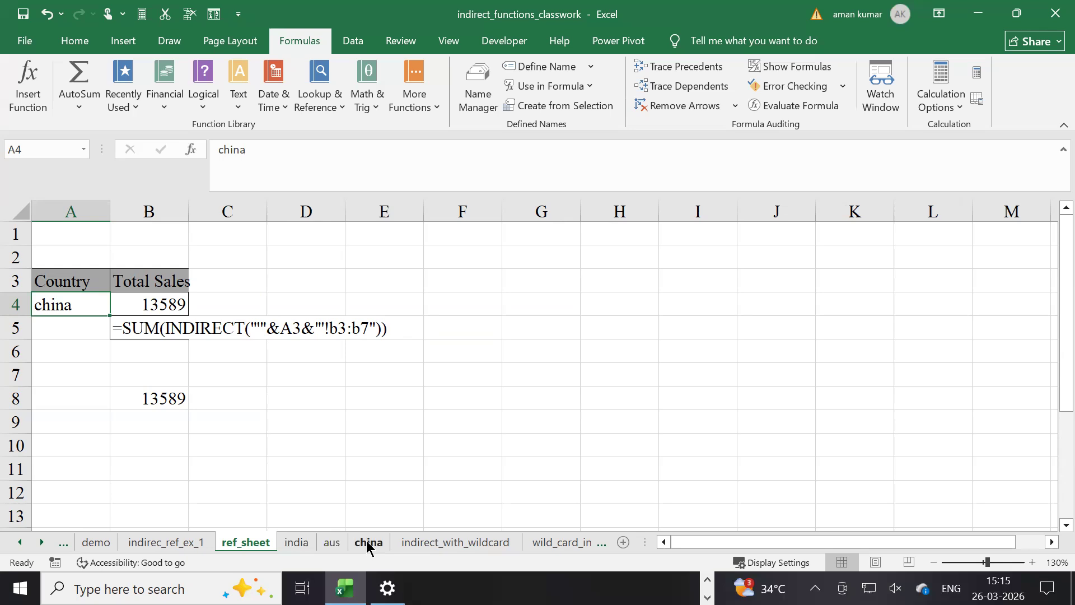
click(594, 302)
click(368, 542)
drag(117, 263, 118, 318)
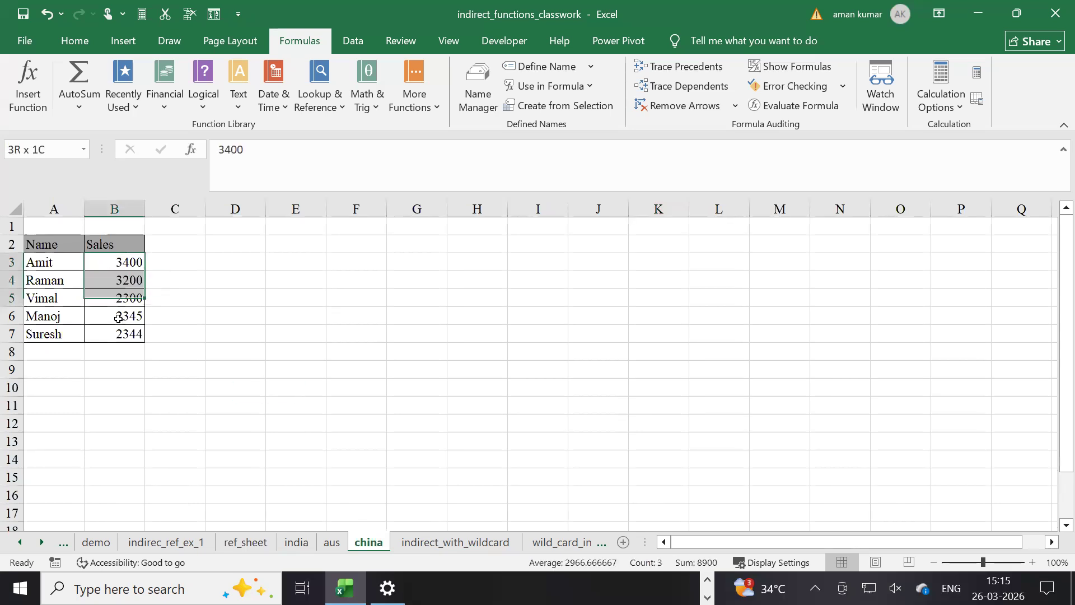
Return to ref_sheet and inspect the country cell A4 and the Total Sales formula in B4
click(249, 542)
click(540, 309)
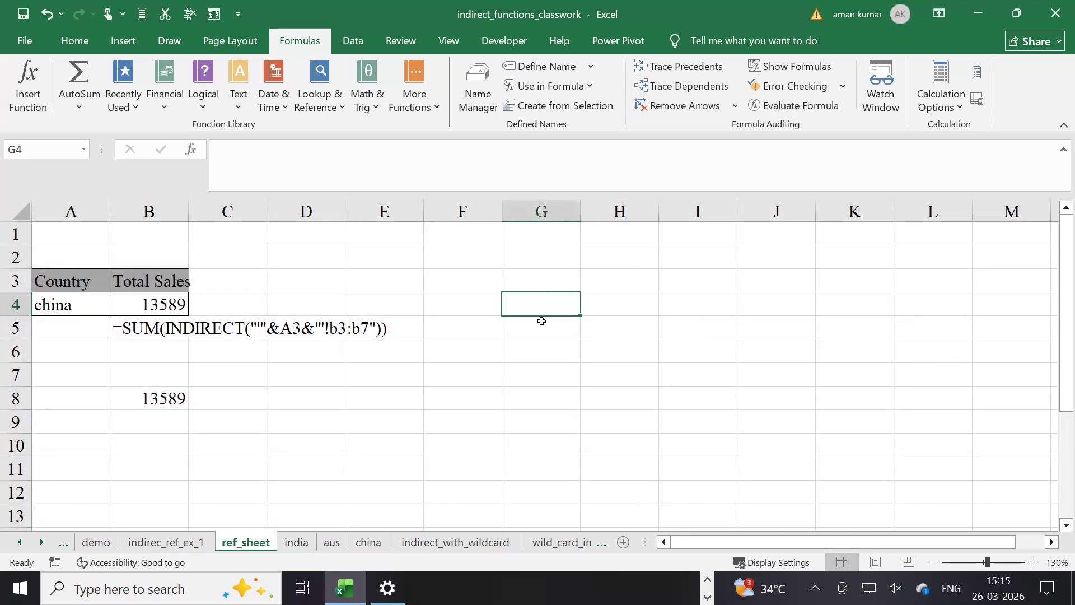
click(58, 310)
click(175, 302)
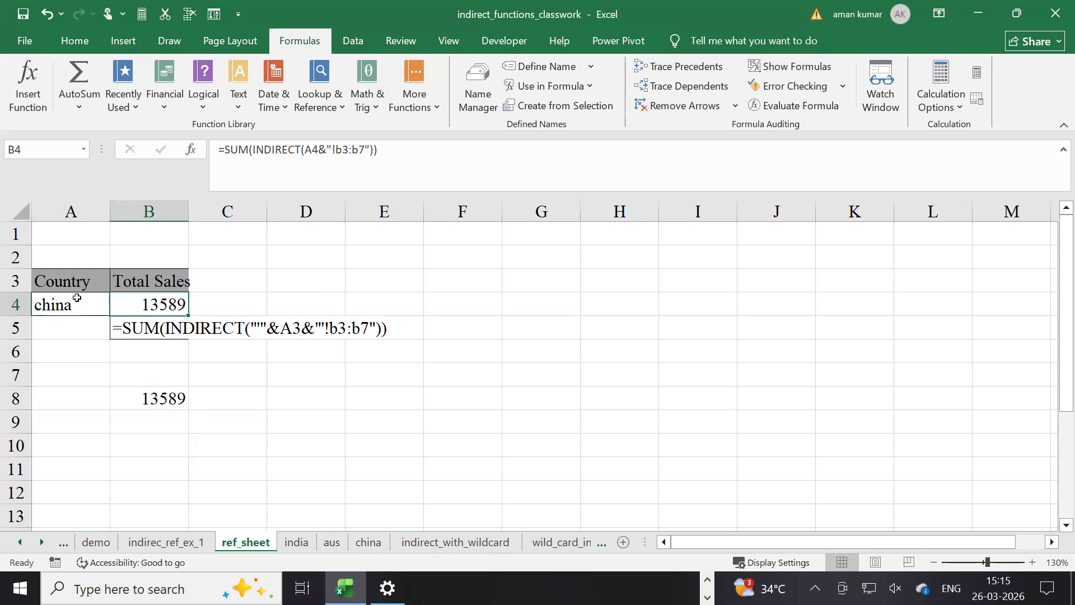
Change the country in A4 to india
click(60, 309)
double_click(60, 309)
double_click(59, 309)
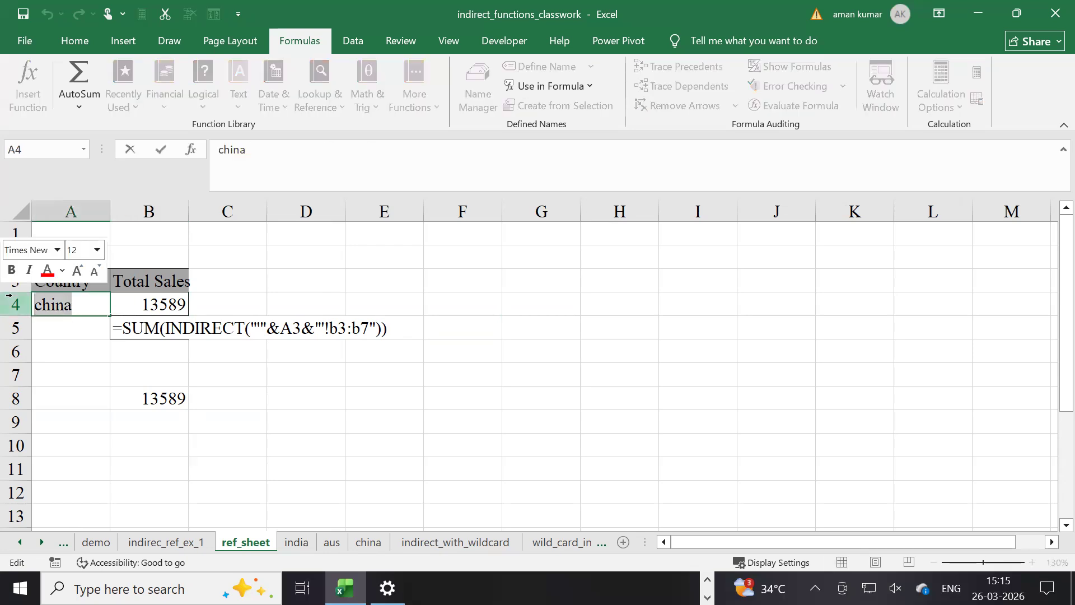
text(indie)
key(BackSpace)
text(a)
key(ctrl+Return)
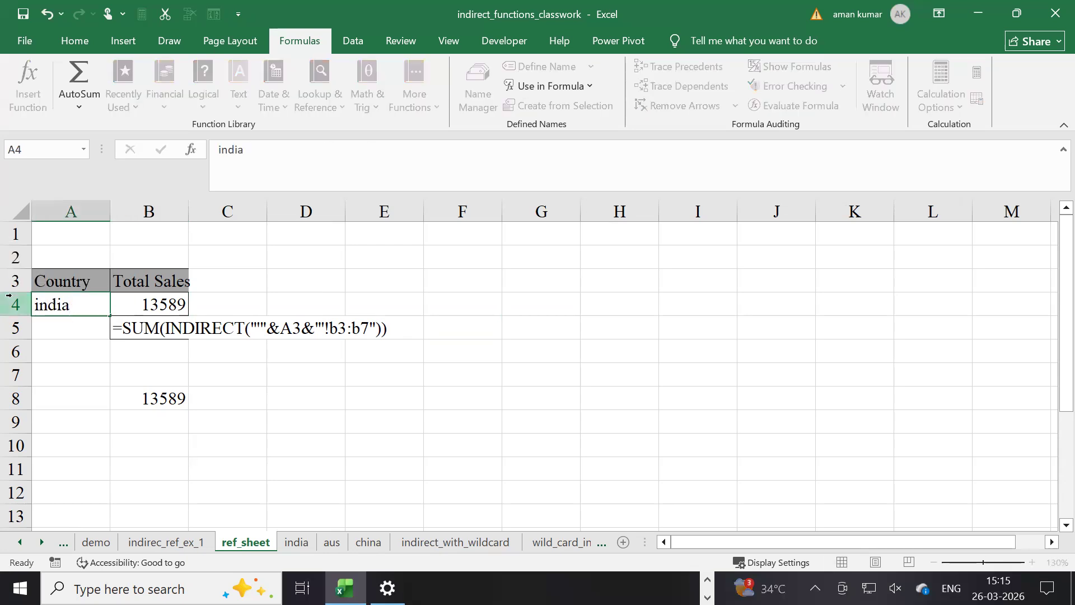
key(Return)
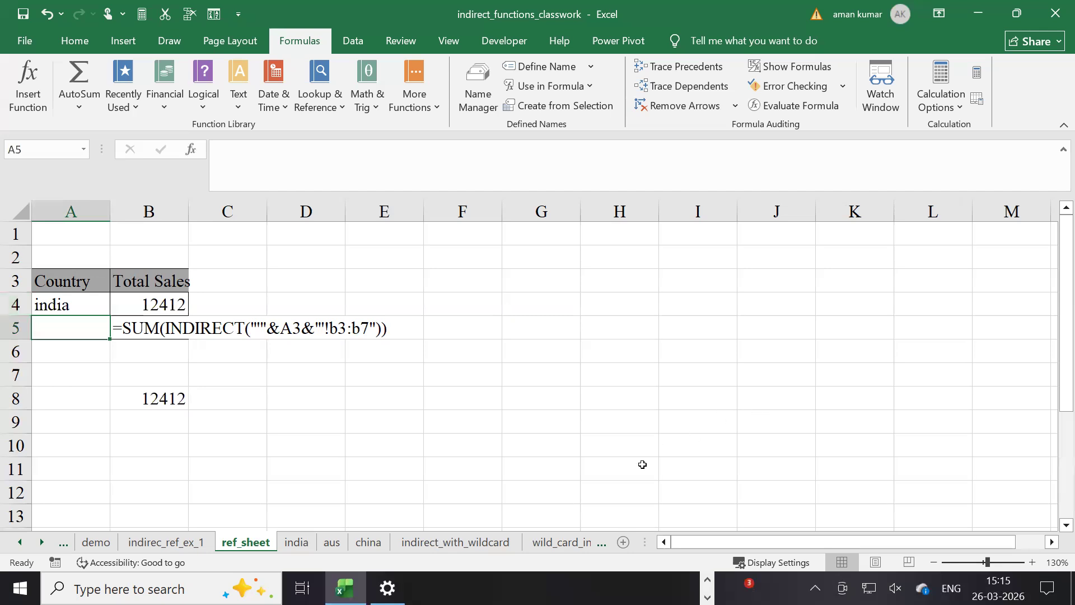
Review the sales range B3:B7 on the india sheet and return to ref_sheet
click(465, 376)
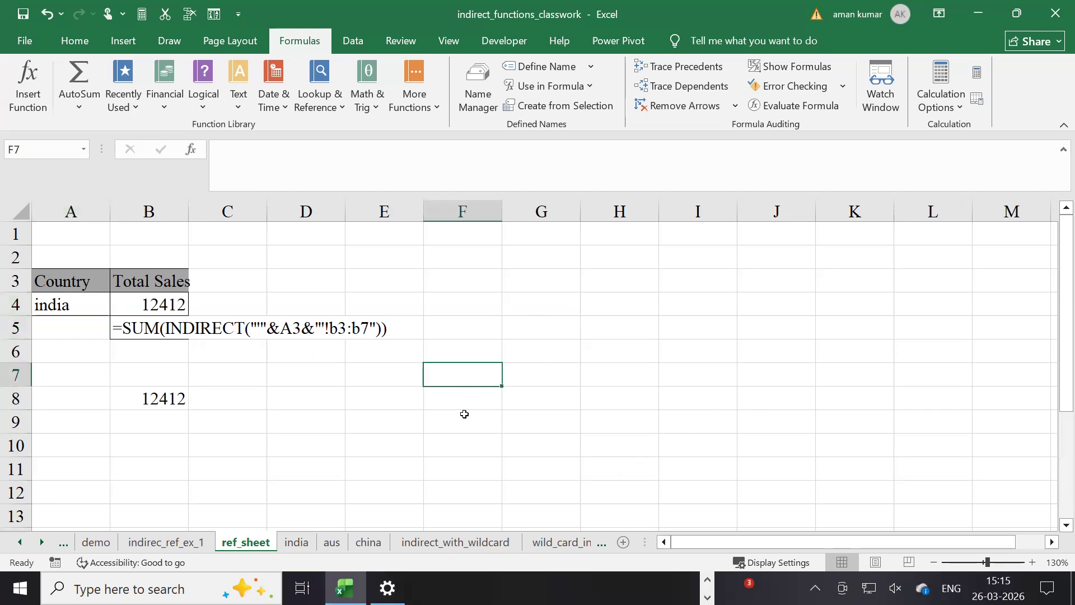
click(532, 307)
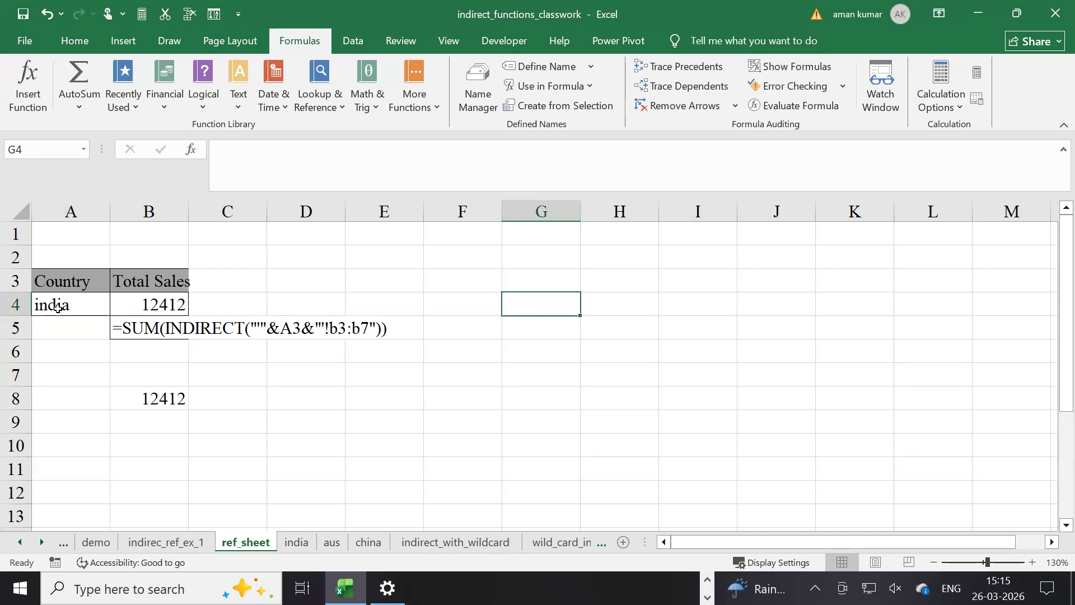
click(296, 542)
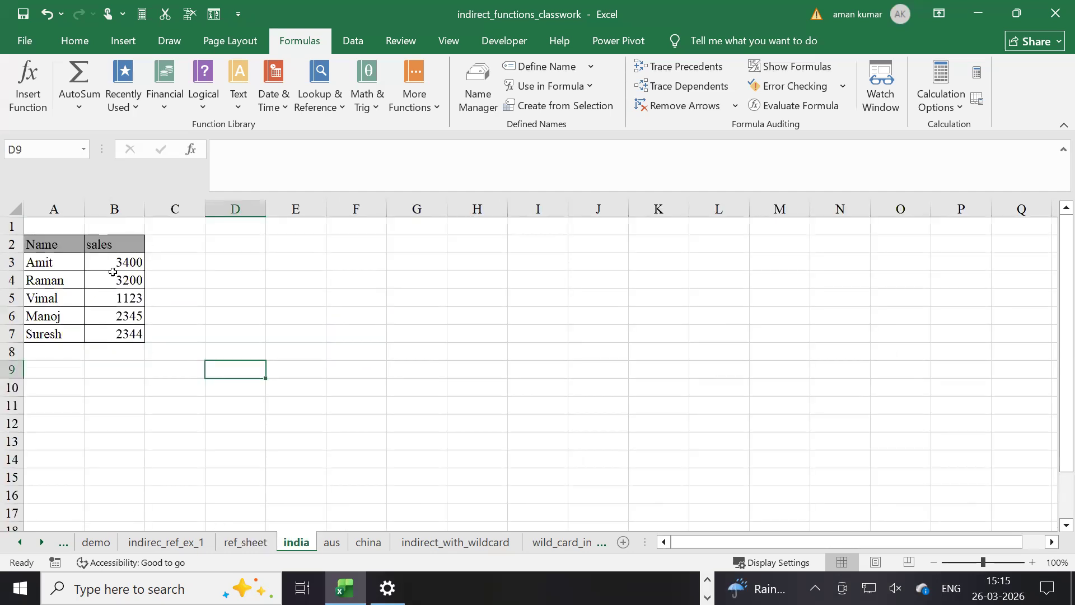
drag(113, 263, 108, 340)
click(245, 542)
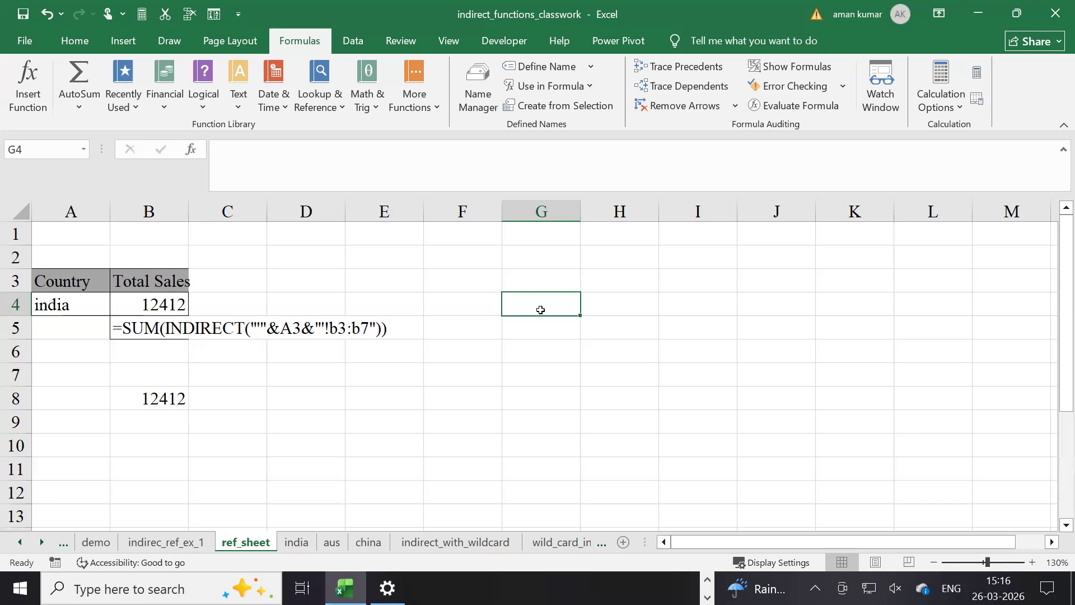
Examine how the B4 formula builds its sheet reference from A4, discard any edit, and look at the B8 formula
click(163, 305)
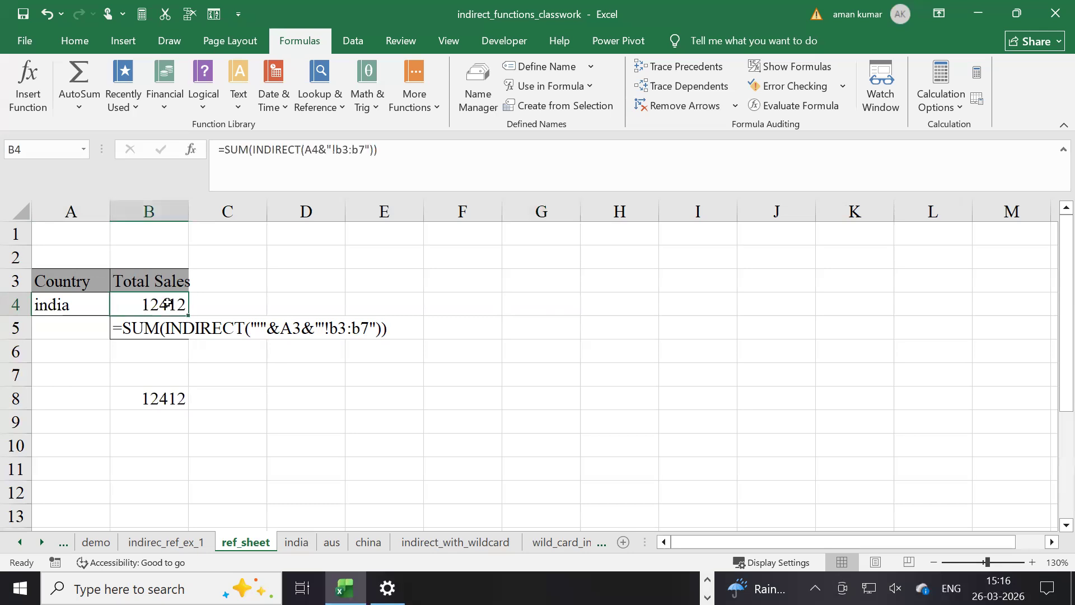
double_click(163, 304)
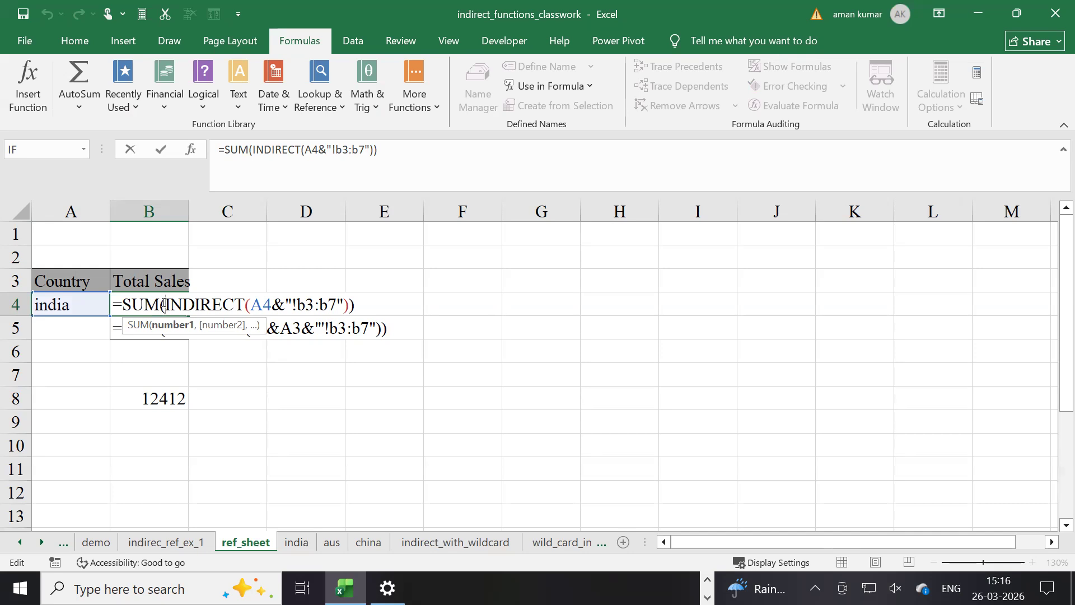
click(351, 426)
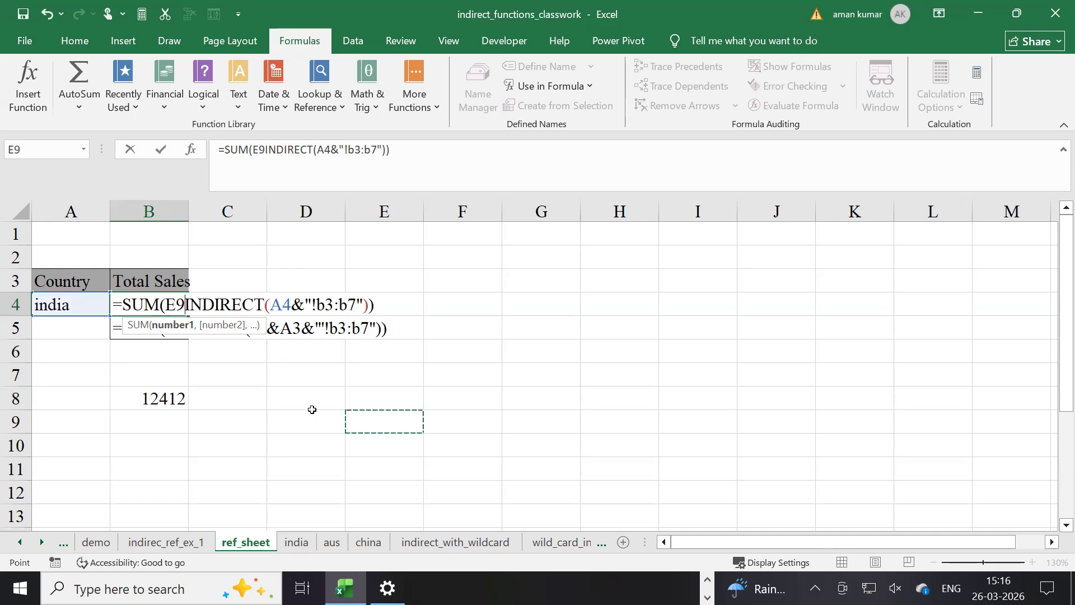
key(Escape)
click(182, 399)
click(342, 393)
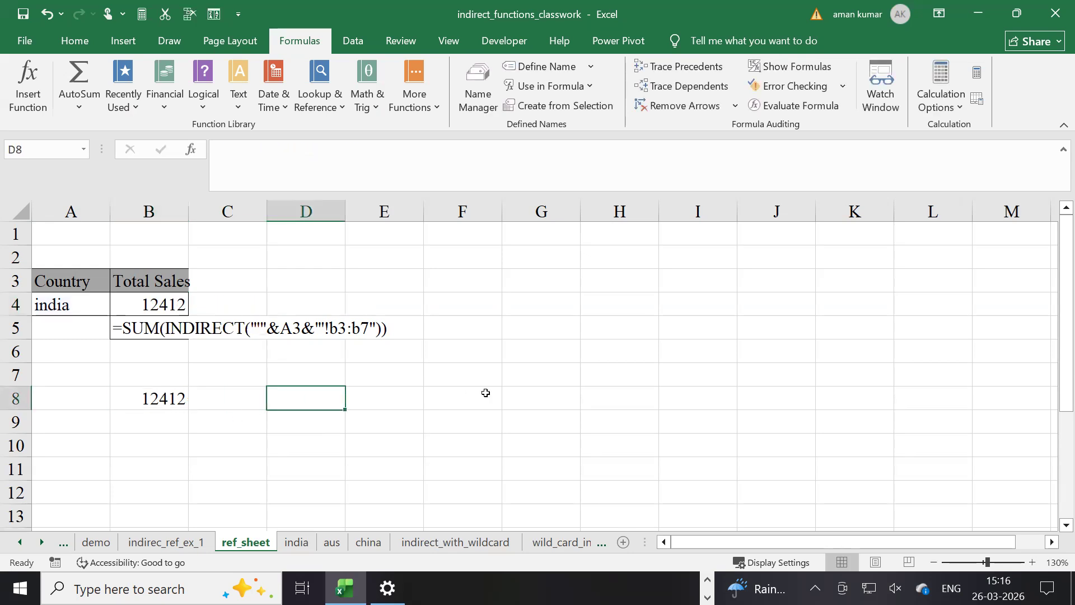
click(509, 358)
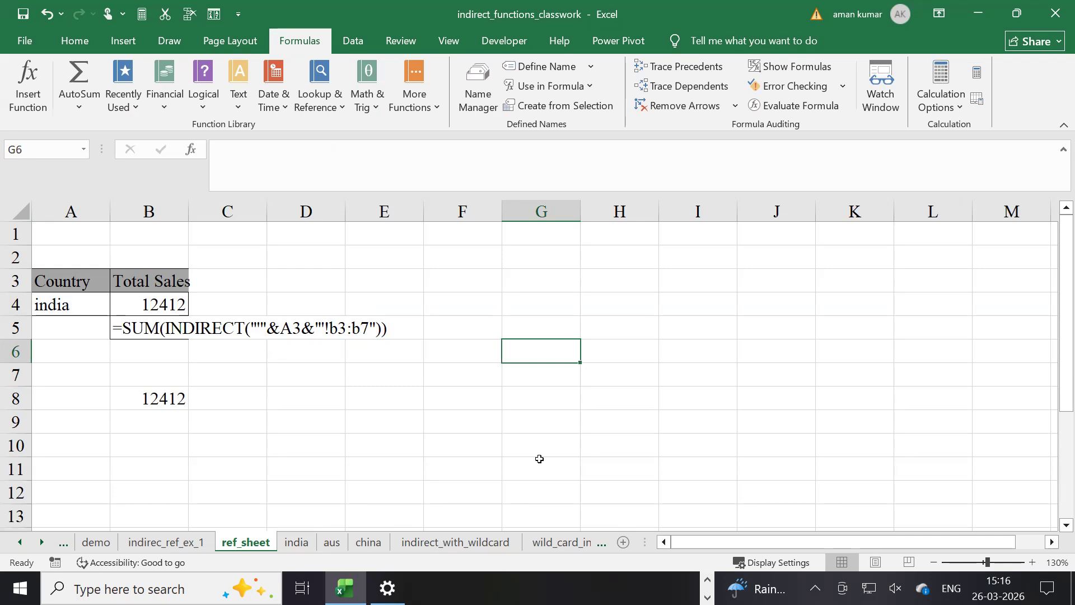
Rename the china sheet to "chi na", with a space in the name
ctrl+scroll(602, 389, up, 2)
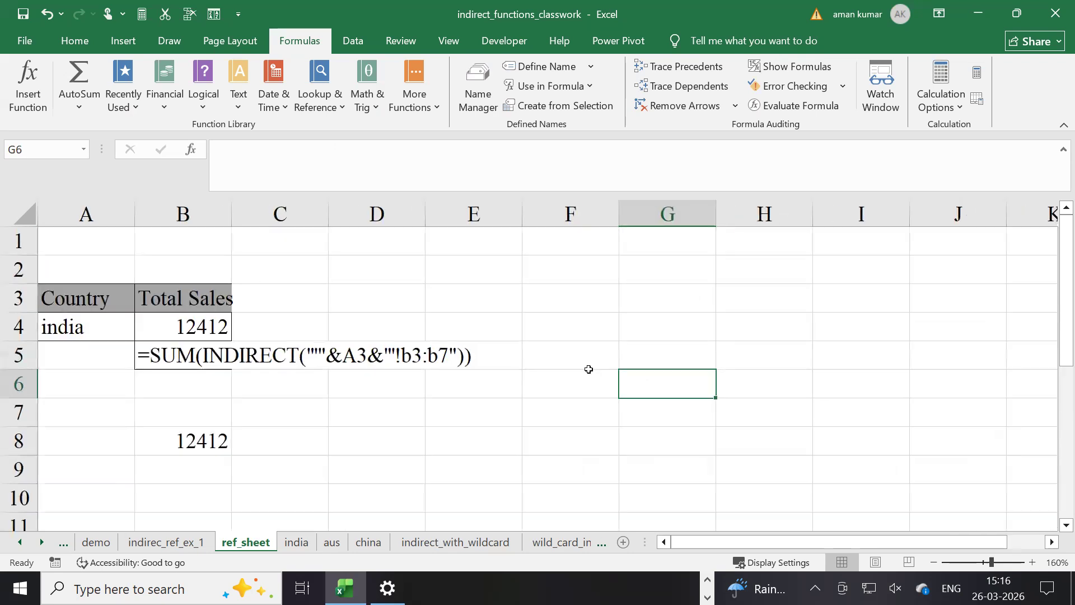
scroll(488, 468, down, 1)
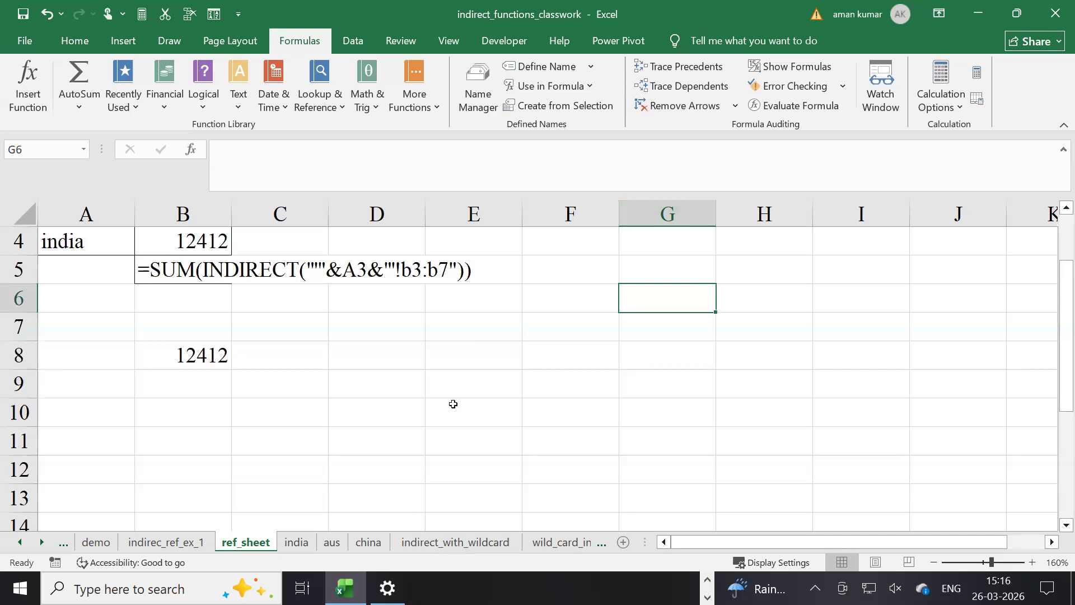
click(367, 540)
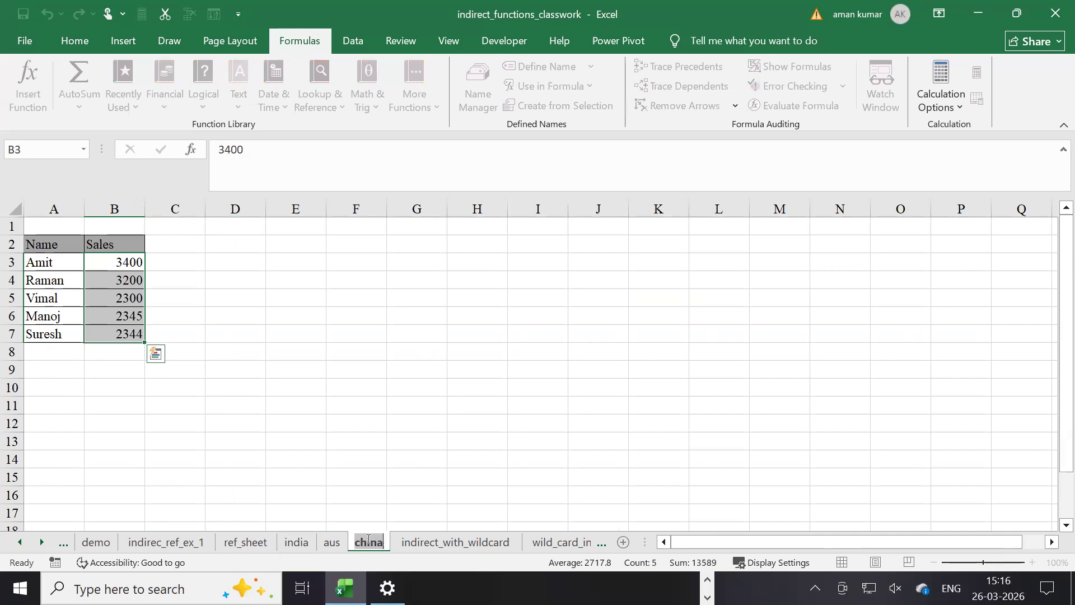
click(370, 542)
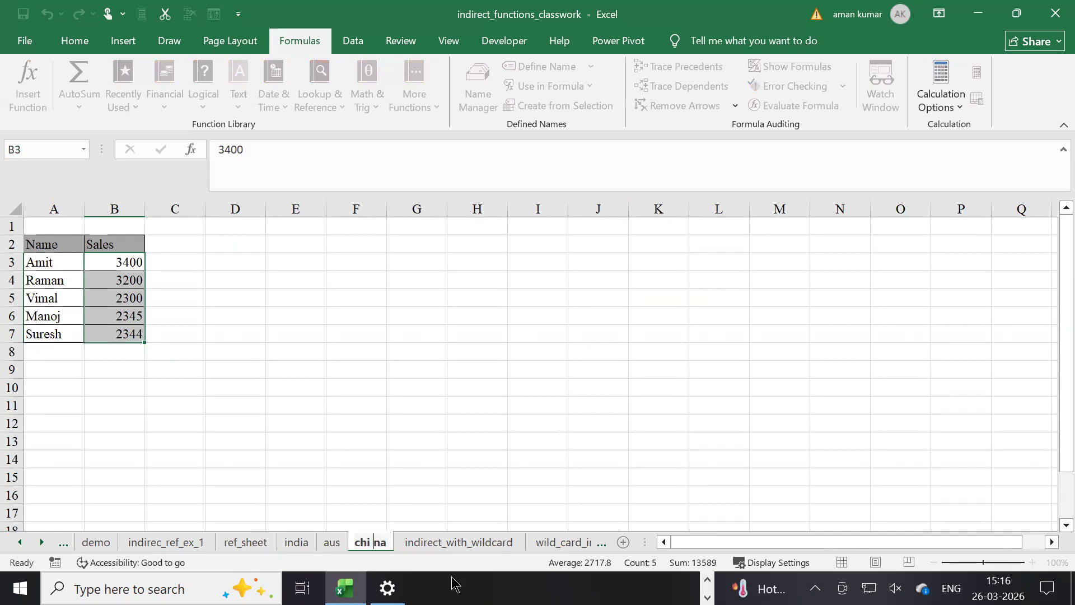
key(Return)
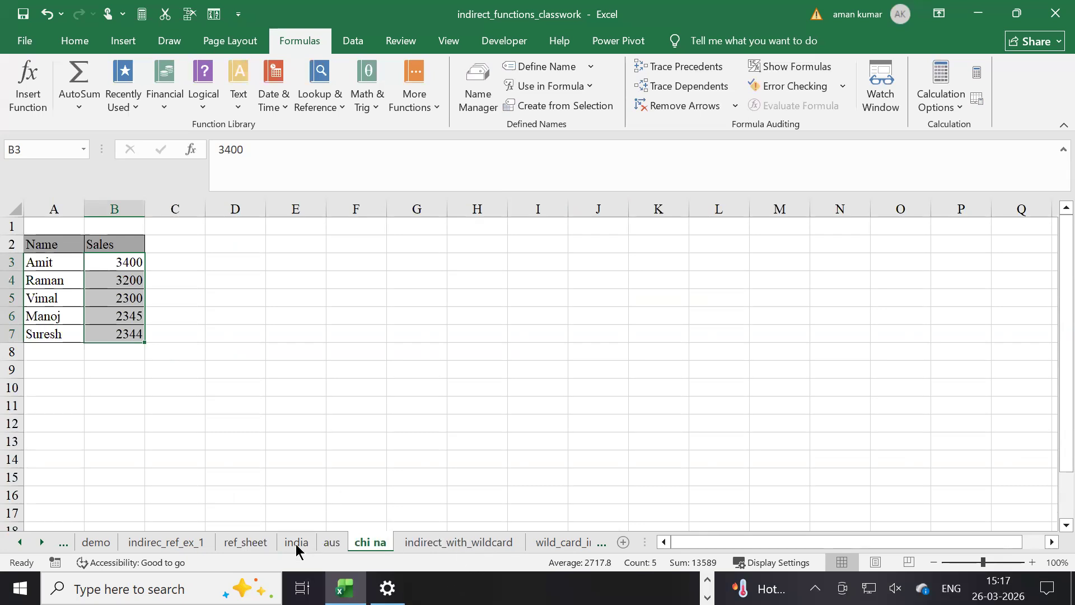
Return to ref_sheet and change the country in A4 to "chi na"
click(268, 550)
scroll(92, 353, up, 3)
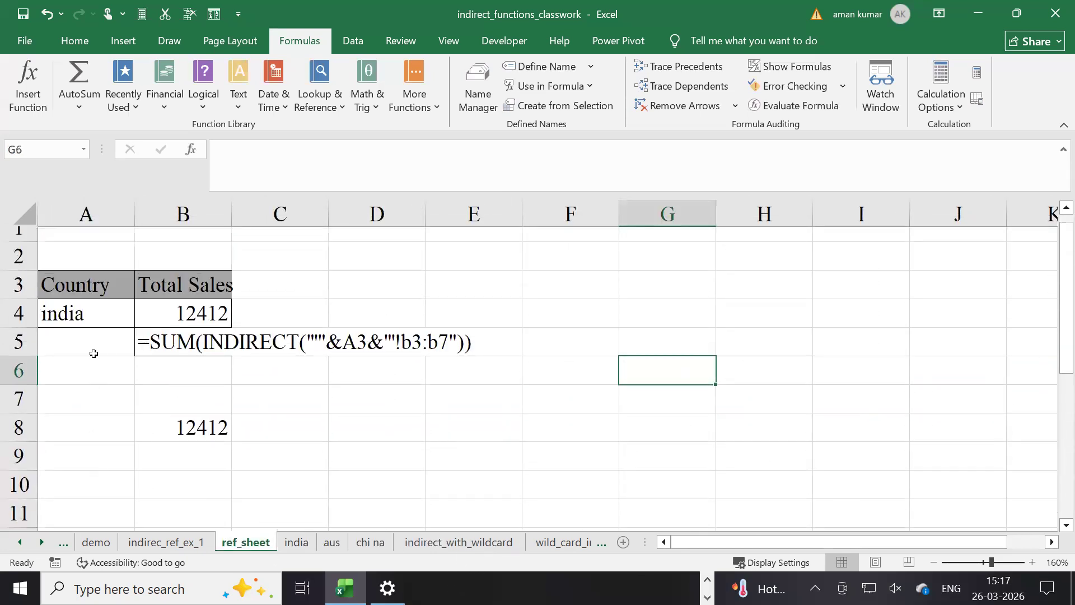
click(90, 326)
double_click(91, 327)
drag(91, 328, 8, 329)
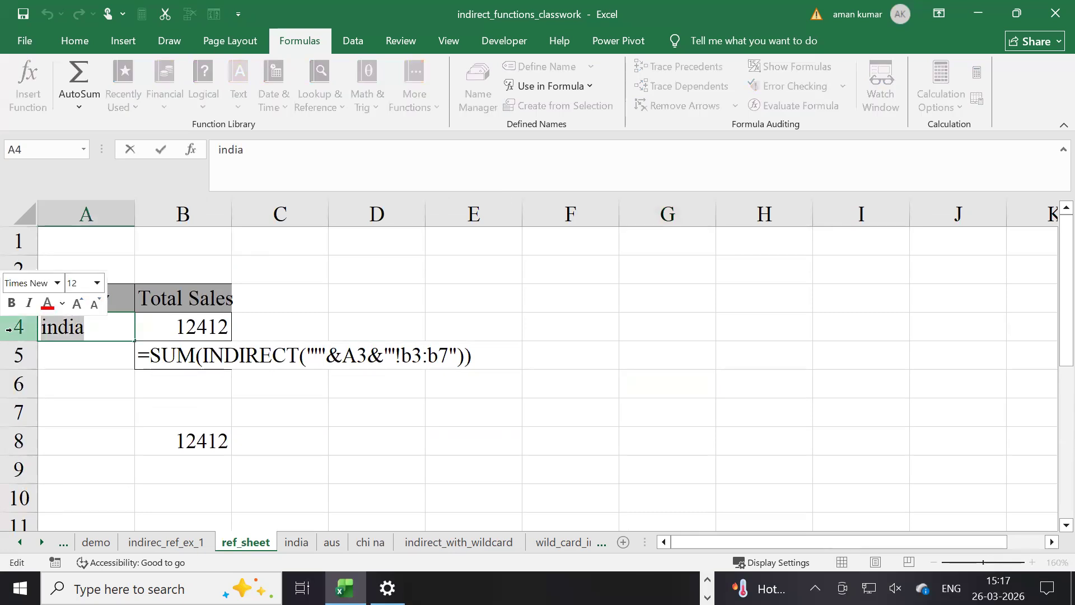
text(chin)
key(BackSpace)
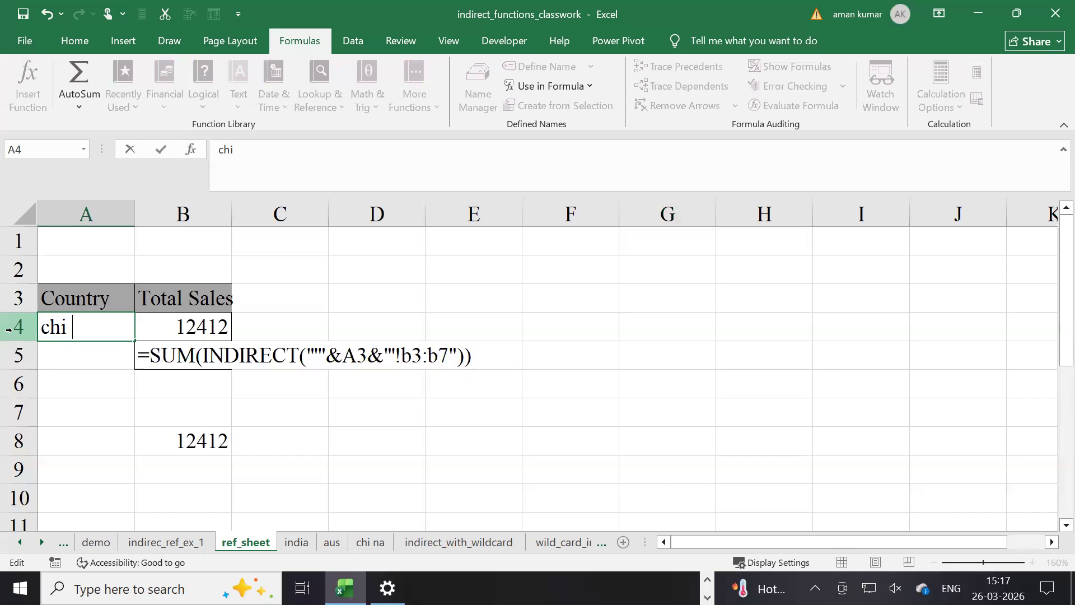
text(a)
key(BackSpace)
text(na)
key(Return)
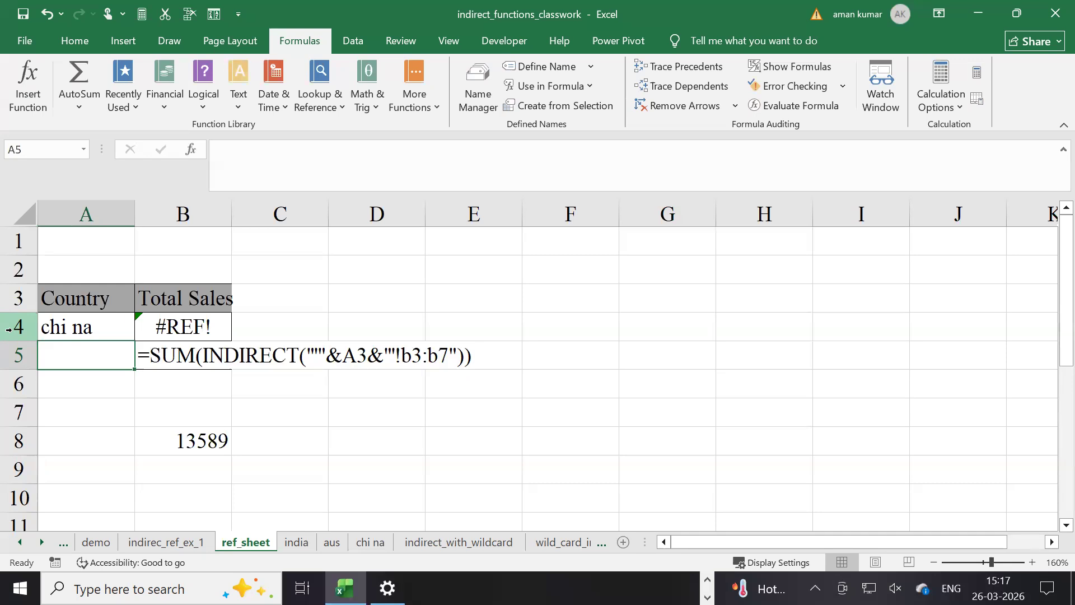
Review the B4 formula that builds the sheet reference from A4 without apostrophes
click(181, 327)
double_click(187, 327)
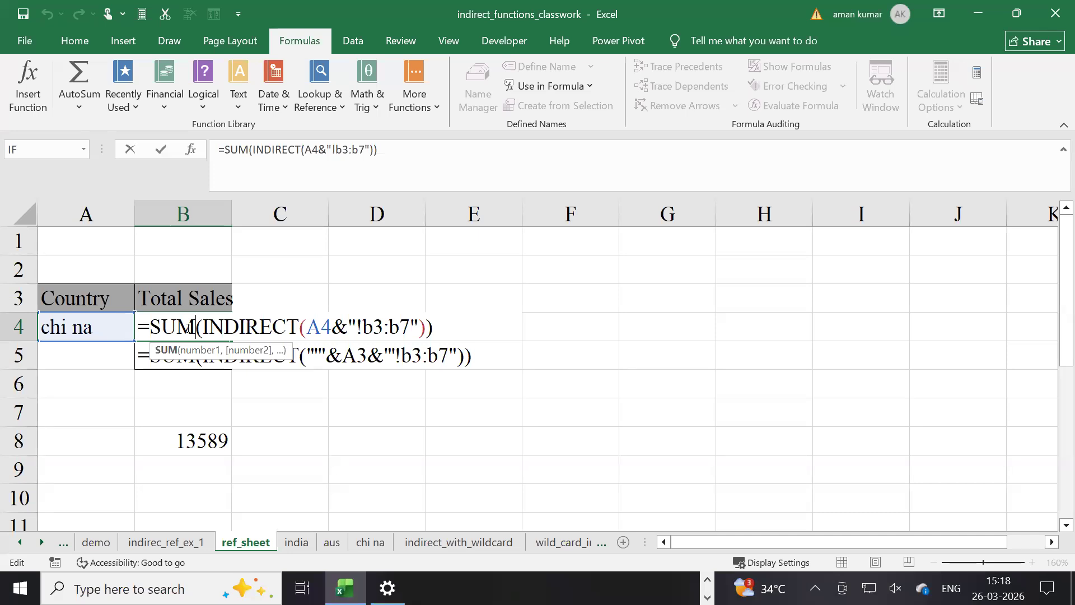
key(Return)
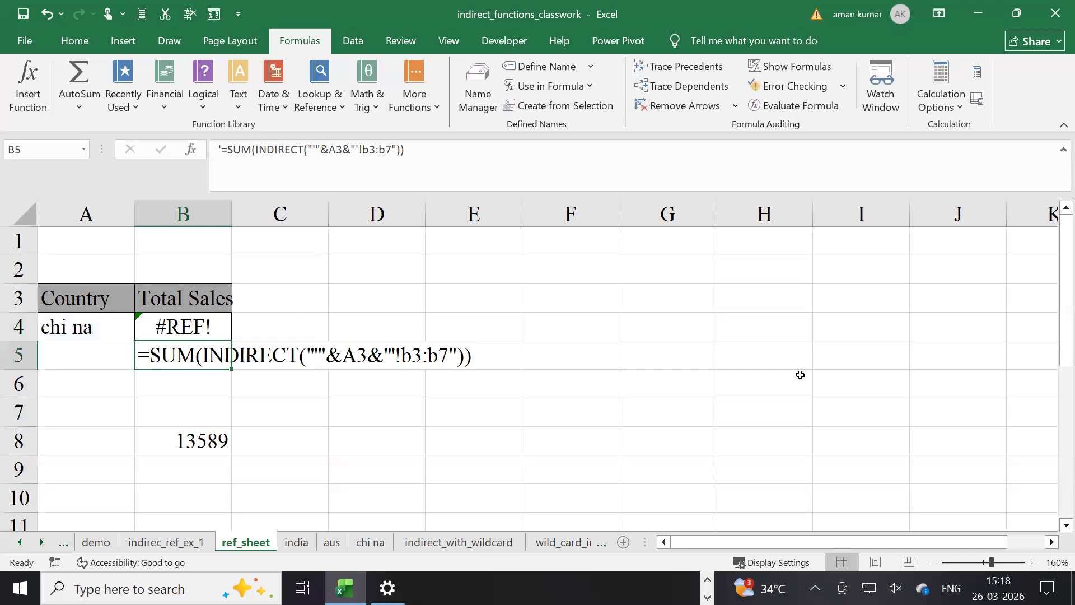
Begin an INDIRECT formula in F2 whose reference text is a single apostrophe in double quotes
click(539, 274)
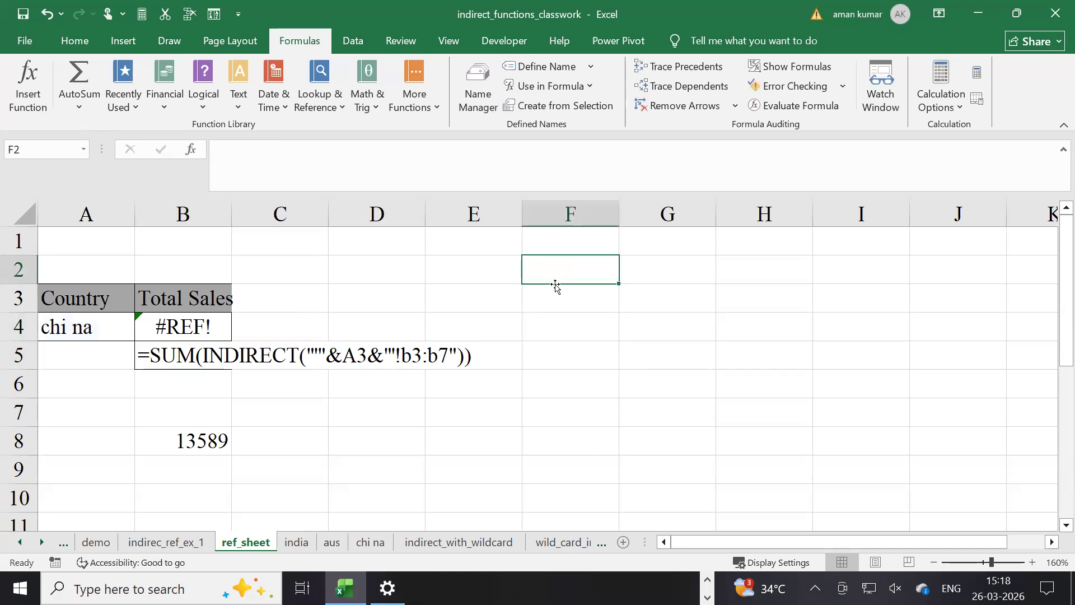
text(=in)
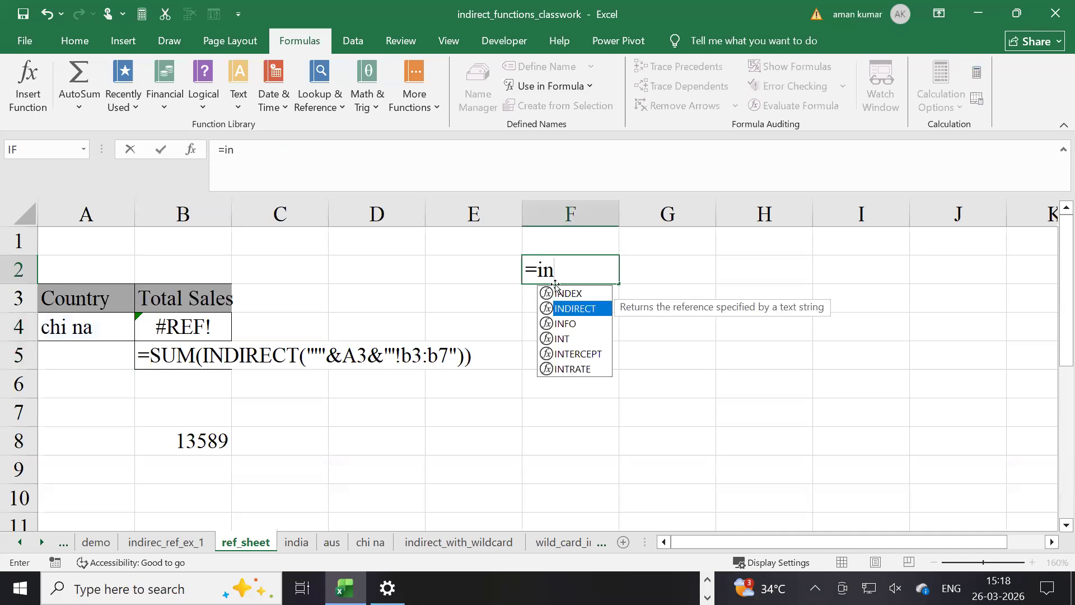
key(Tab)
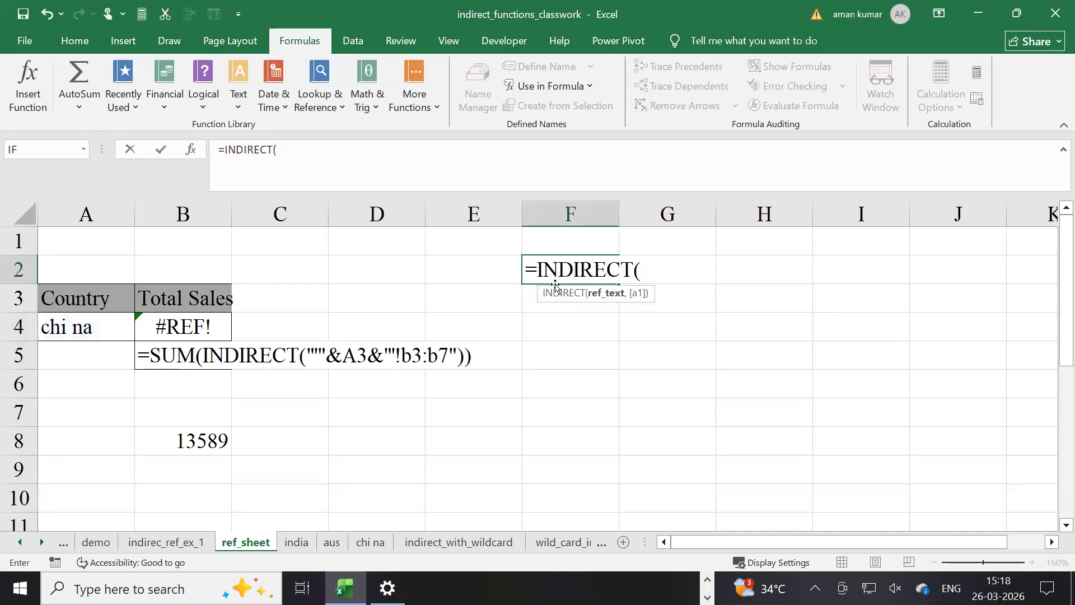
text(")
text(")
click(62, 326)
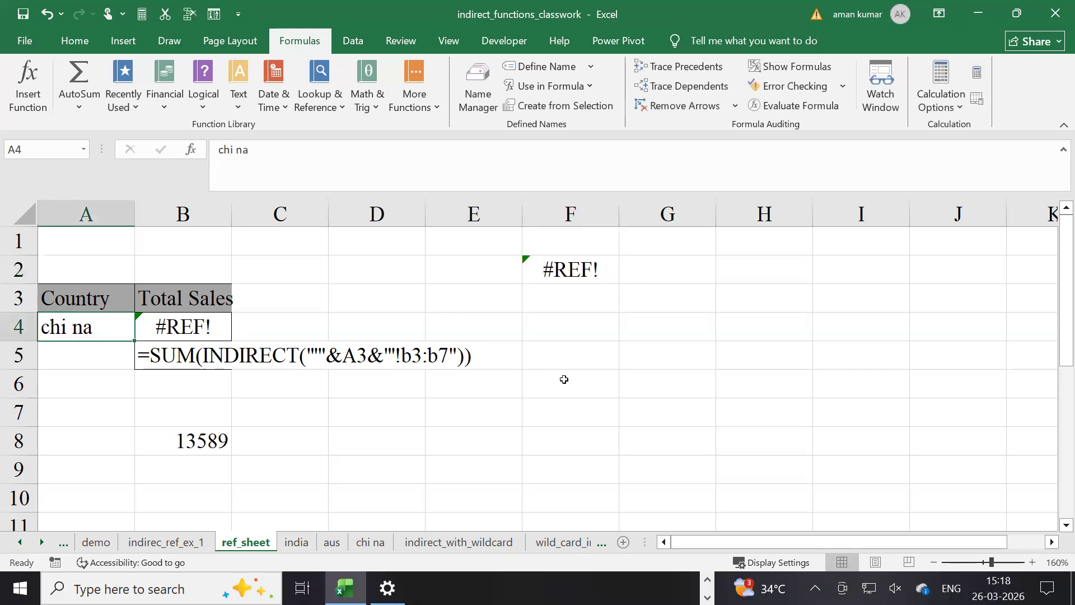
Extend the F2 formula to =INDIRECT("'"&A4&"'!b3:b7") and accept the proposed parenthesis correction
double_click(661, 270)
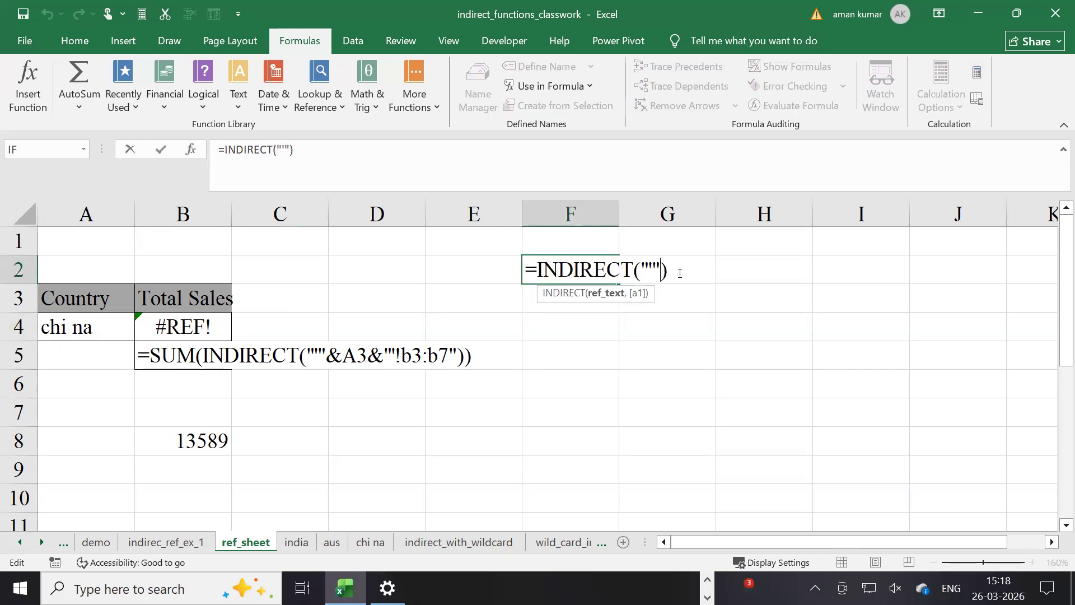
text(&)
click(56, 322)
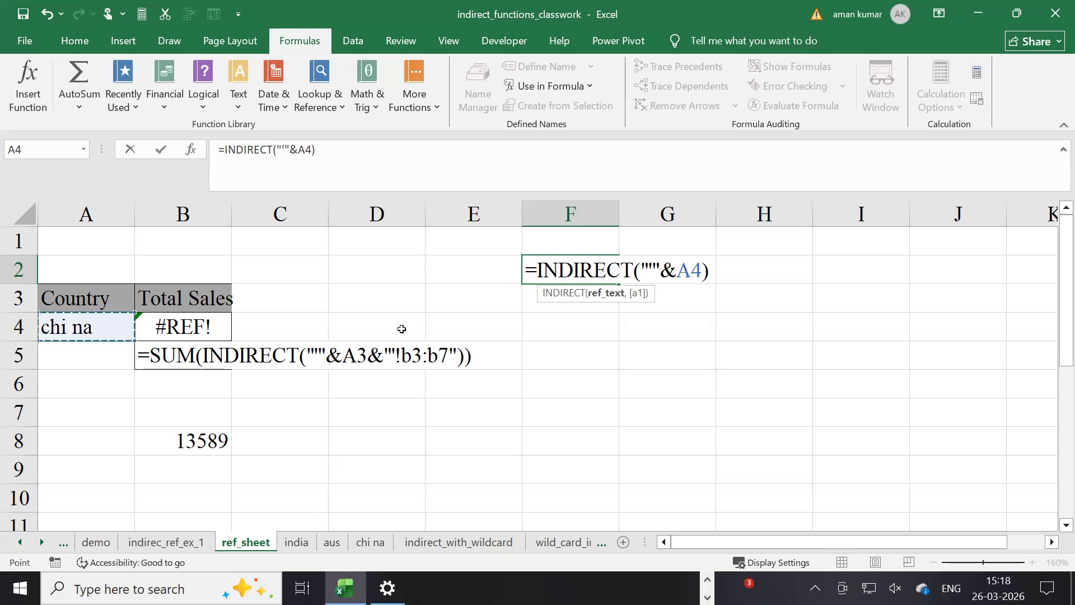
text(&)
text("")
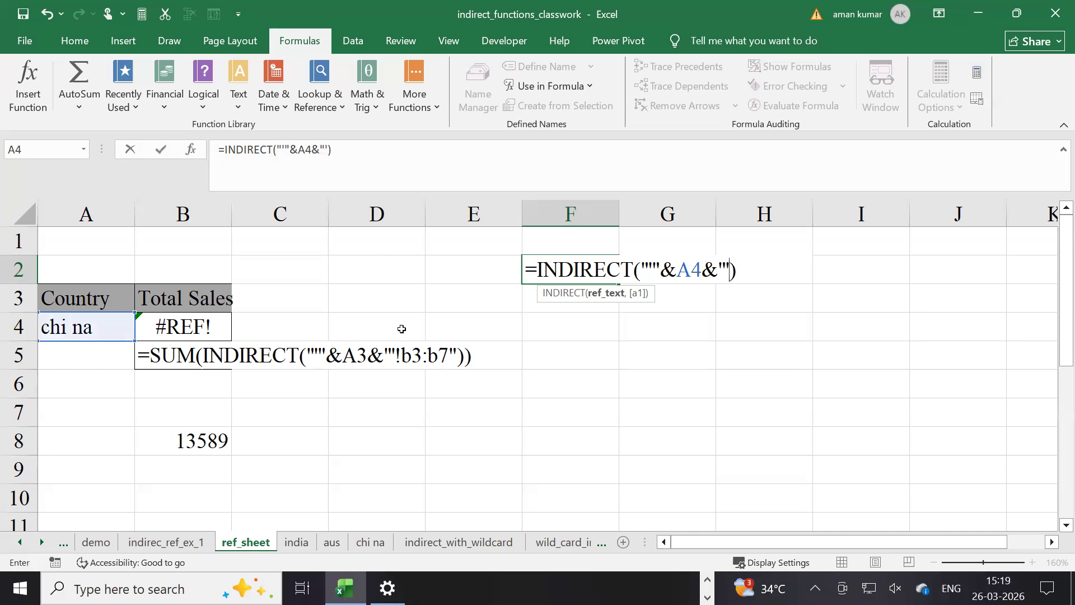
text(!b3:b7")
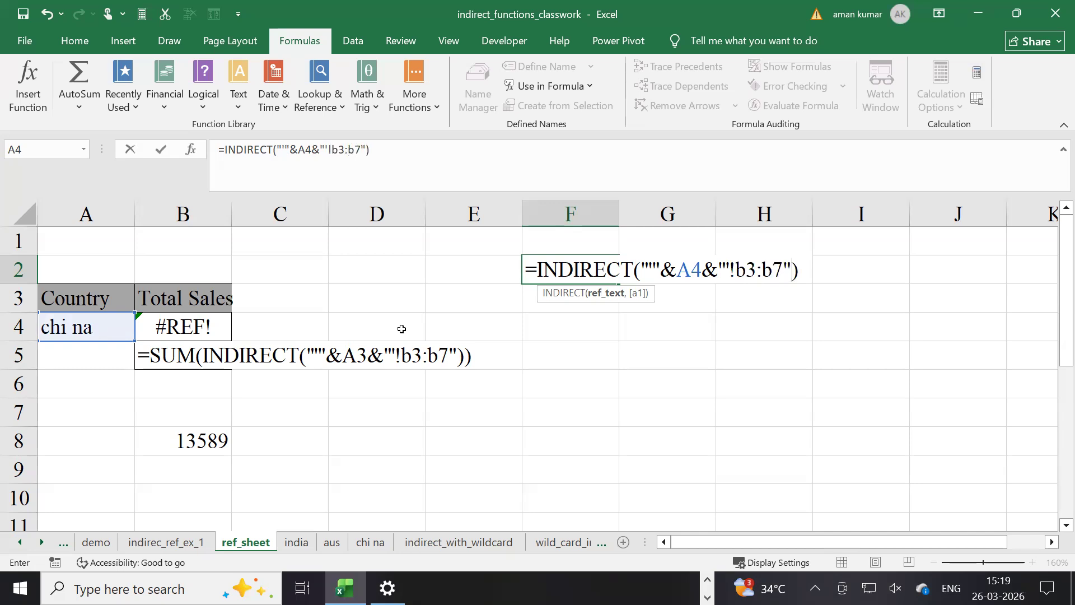
key(Right)
text())
key(Return)
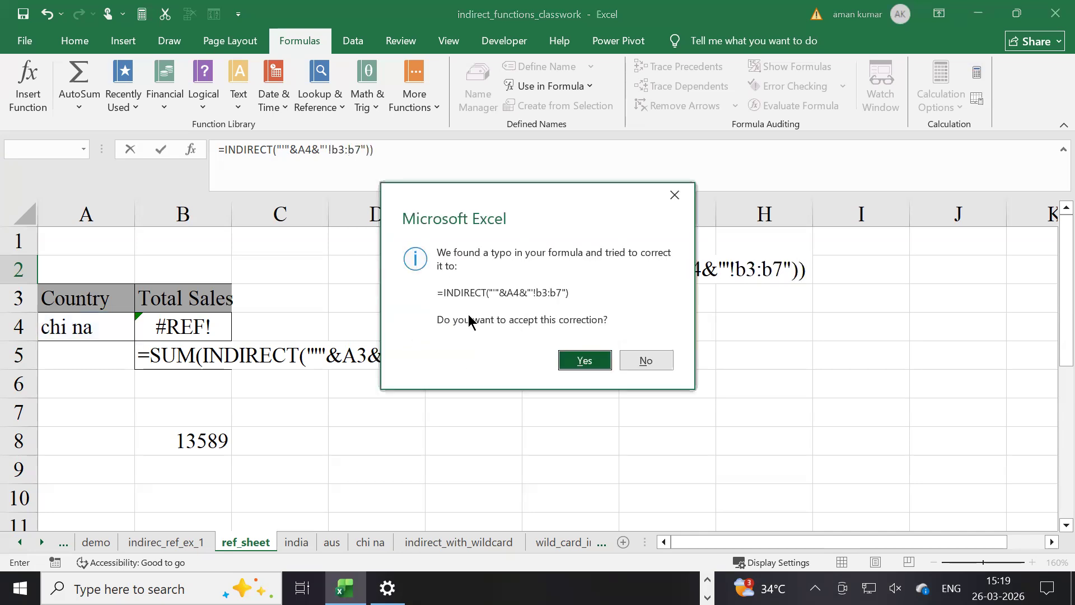
click(582, 360)
Wrap the INDIRECT formula in F2 in a SUM function
double_click(544, 271)
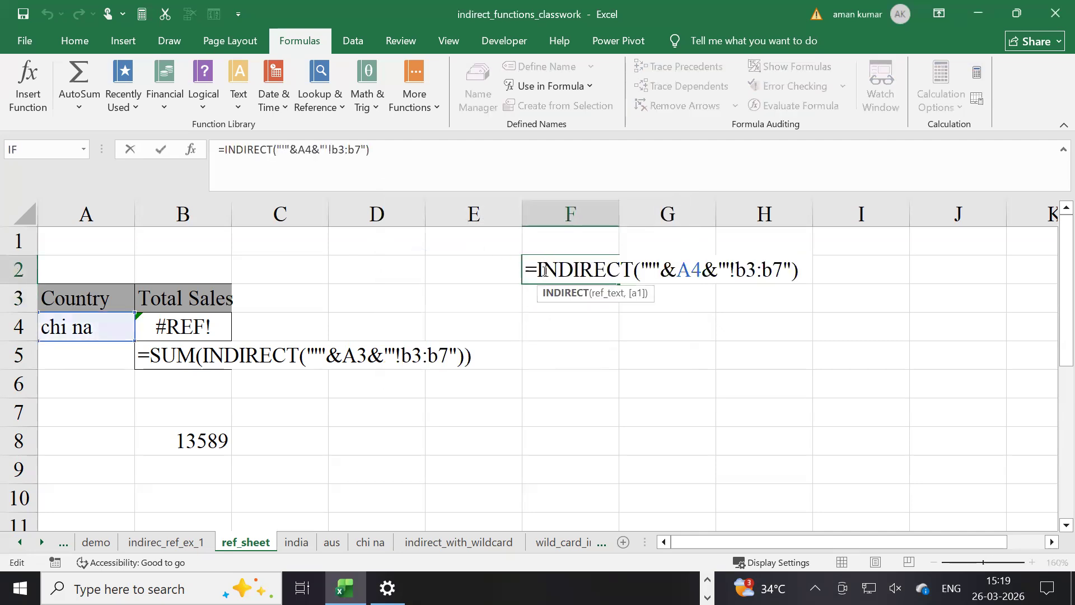
text(sum)
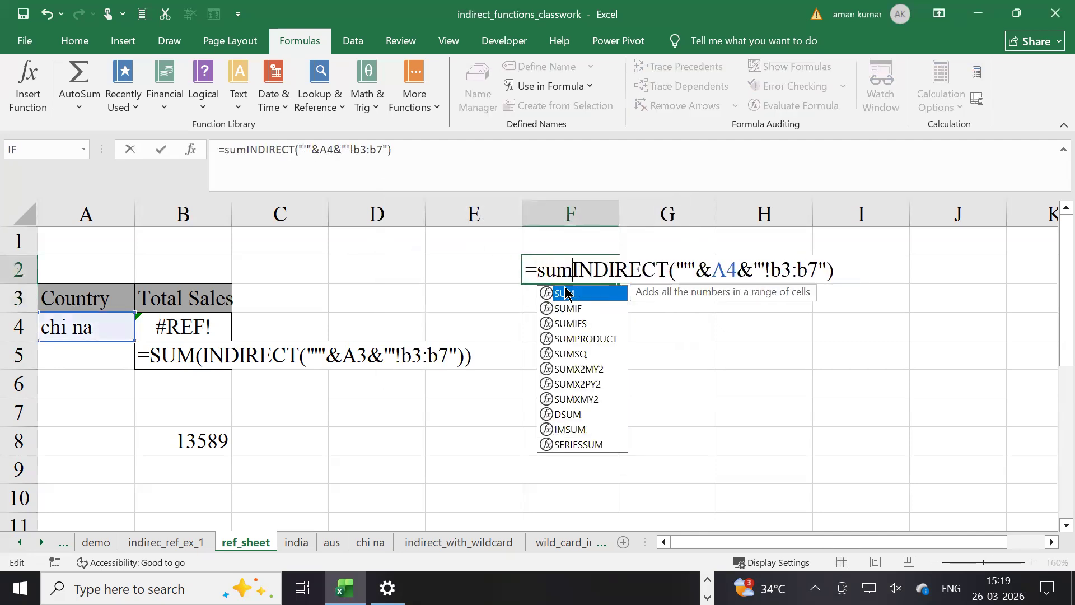
text(()
key(End)
text())
key(Return)
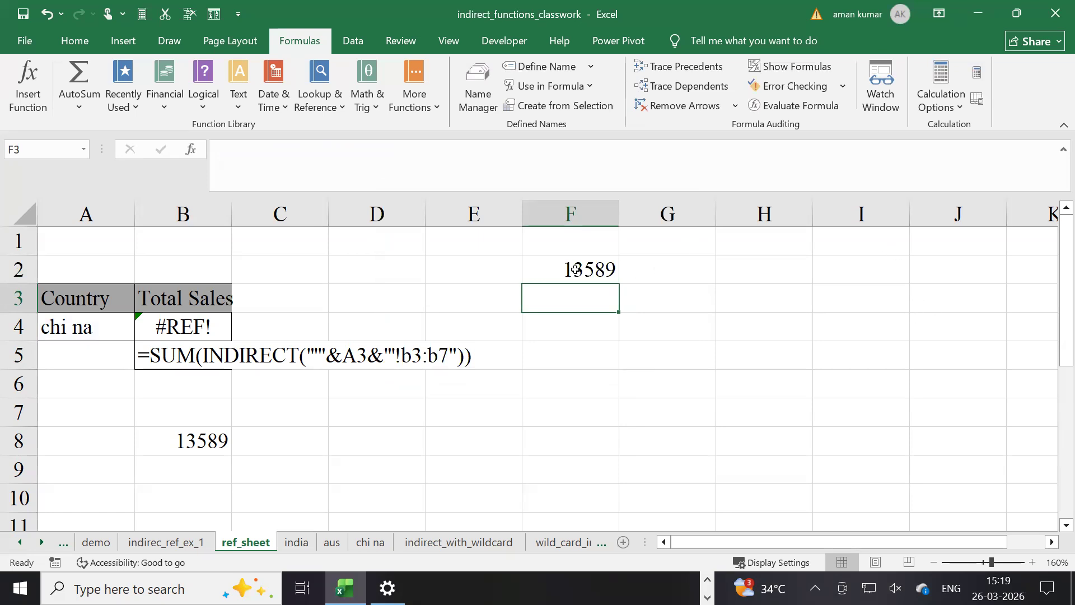
Examine enlarged how the F2 formula encloses the sheet name from A4 in apostrophes
double_click(567, 269)
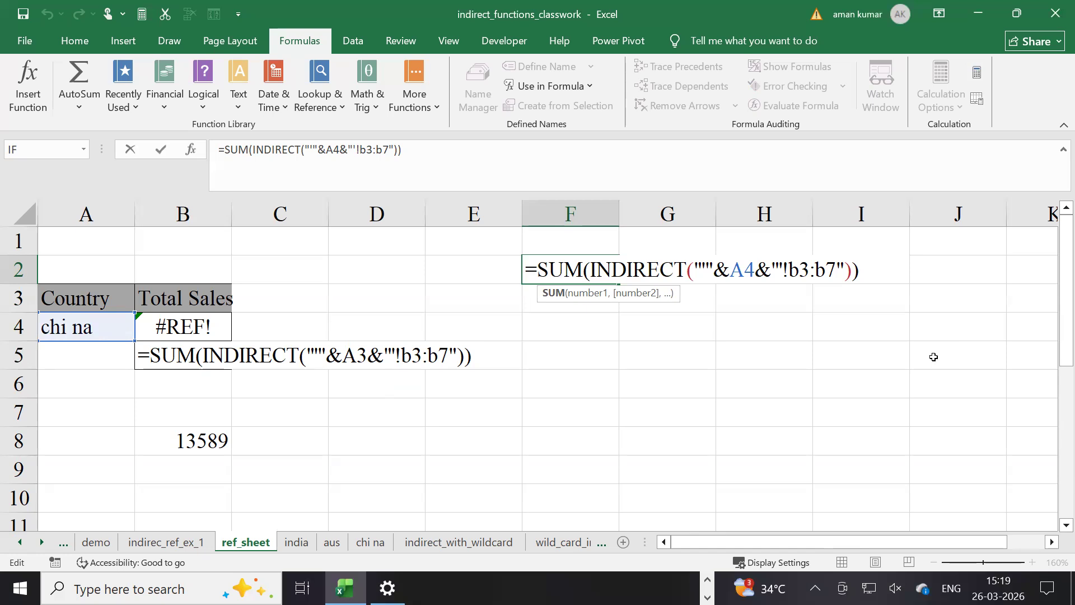
key(Return)
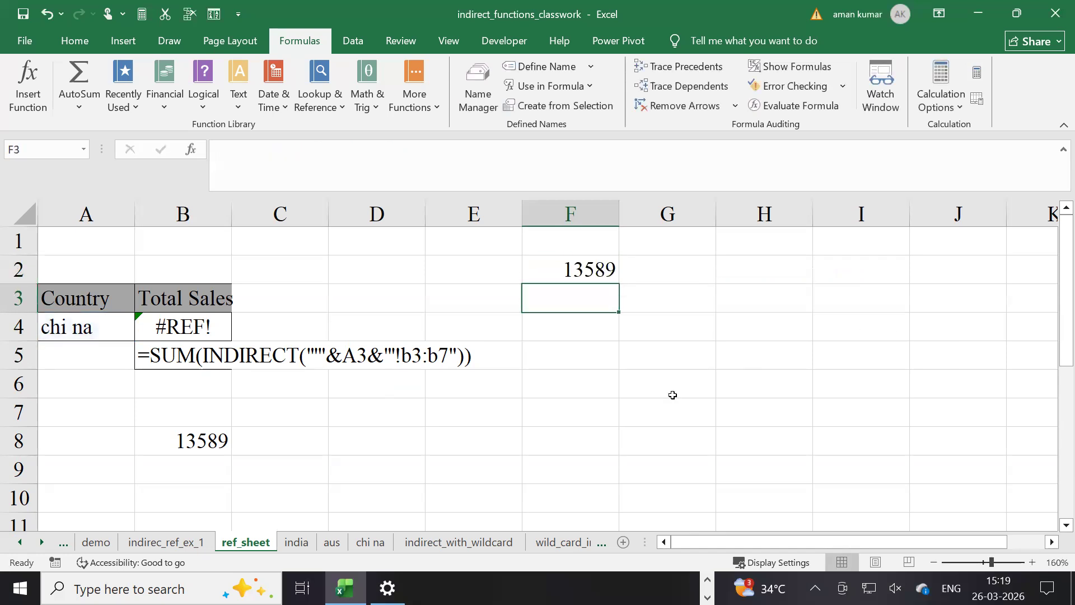
scroll(651, 442, up, 4)
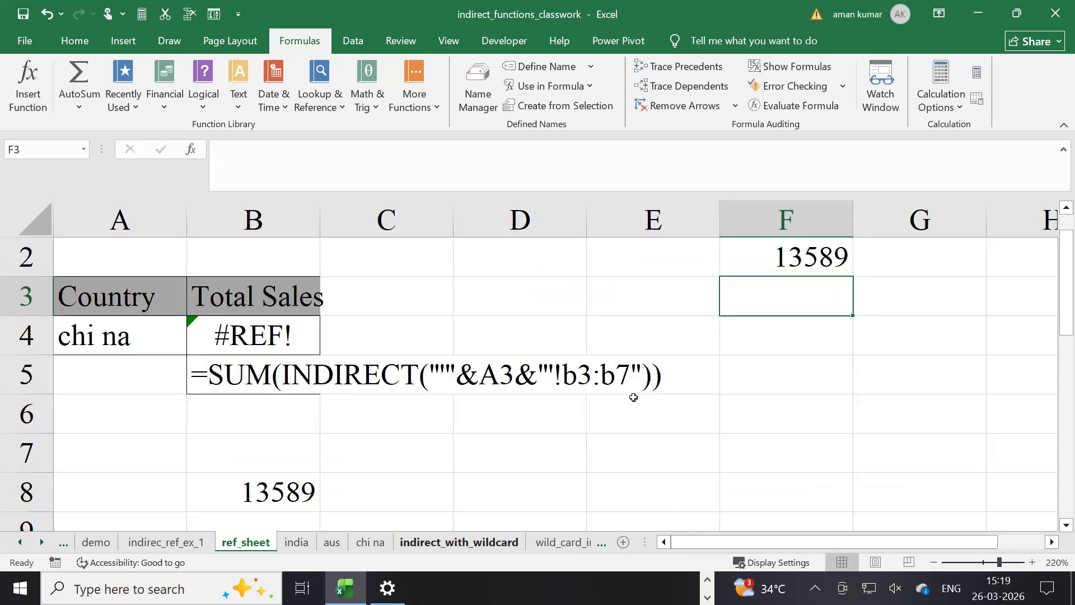
scroll(386, 476, up, 1)
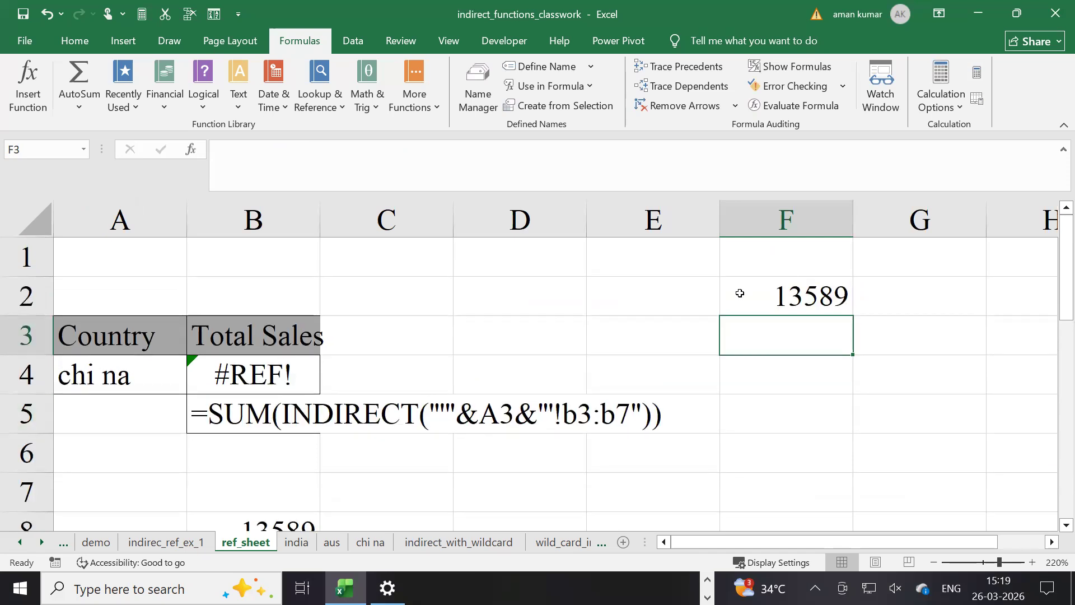
scroll(804, 541, right, 1)
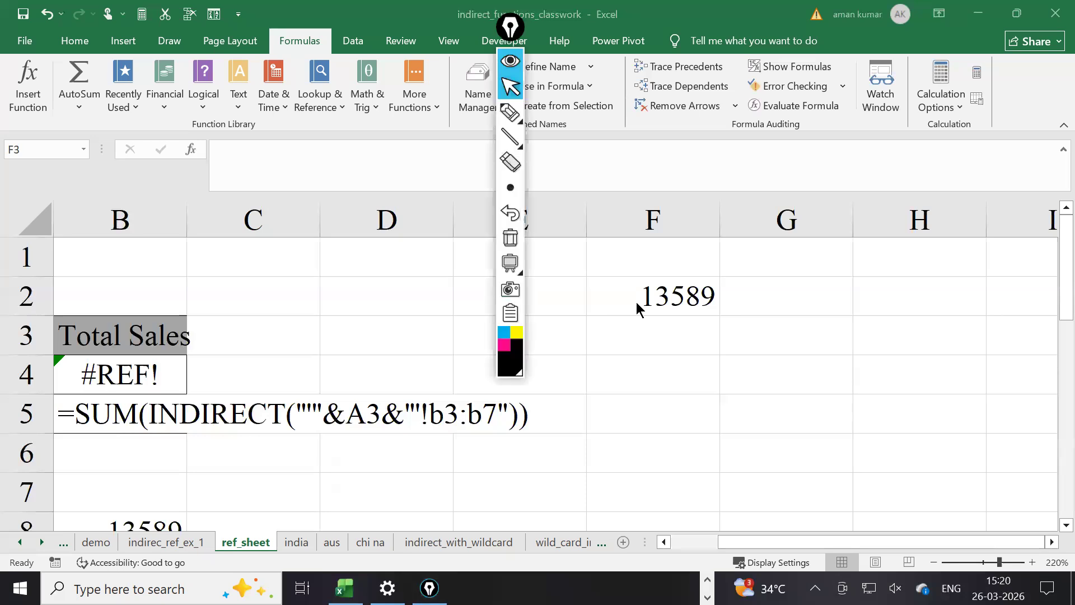
click(510, 87)
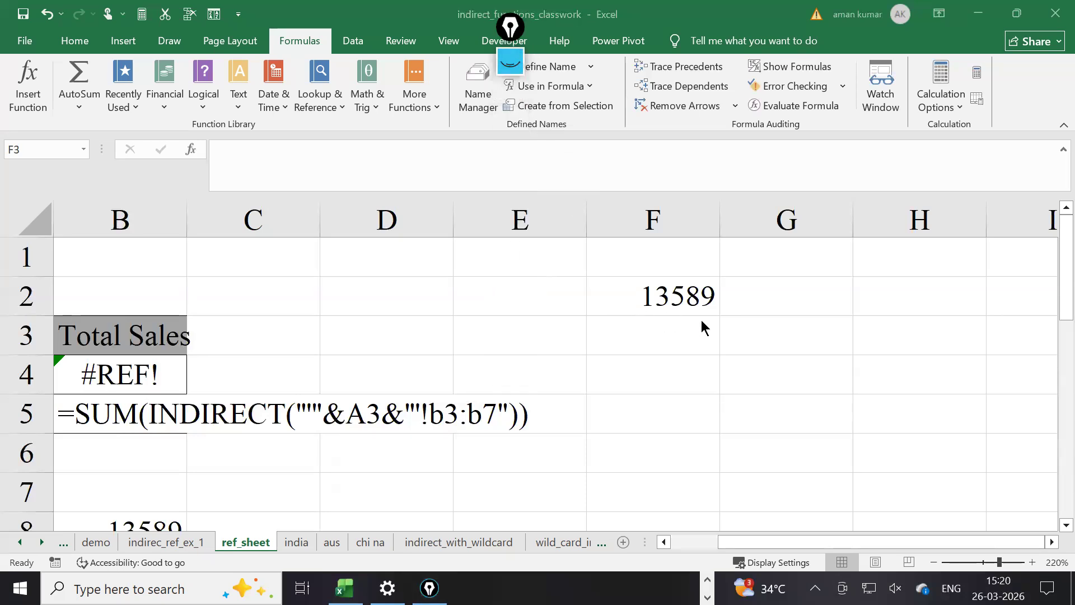
click(686, 295)
double_click(684, 293)
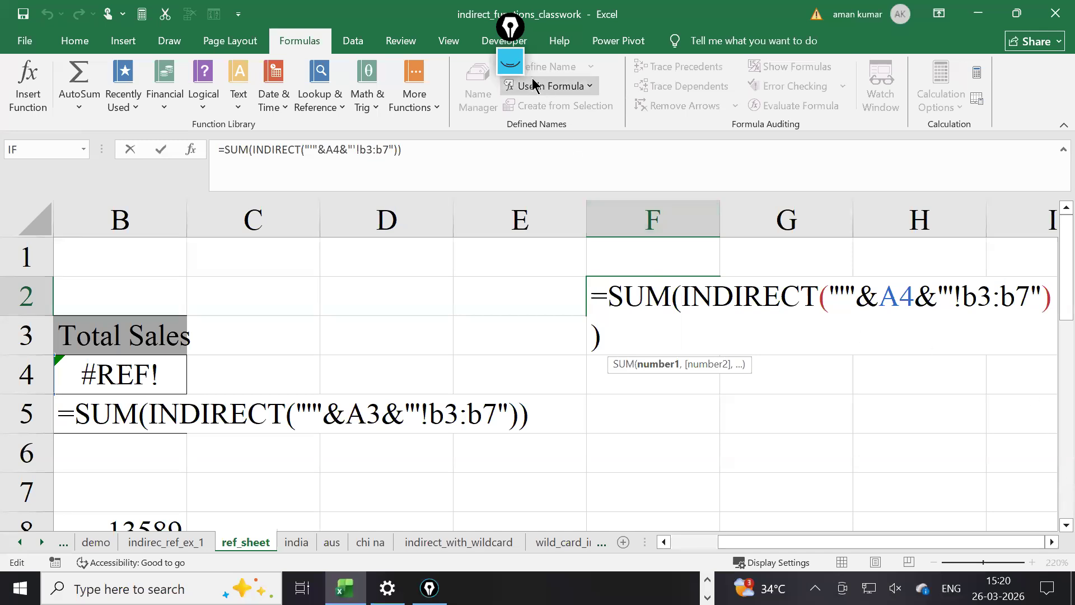
Switch to the annotation tool's whiteboard and draw a rectangle representing a worksheet cell near the upper left
click(510, 63)
click(521, 275)
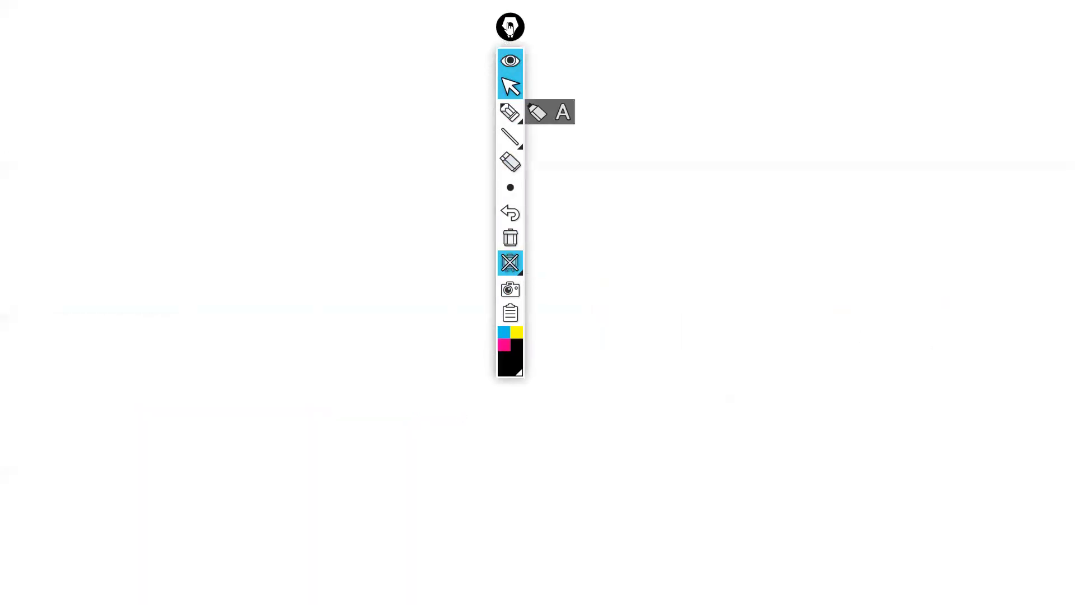
drag(504, 28, 32, 119)
click(38, 205)
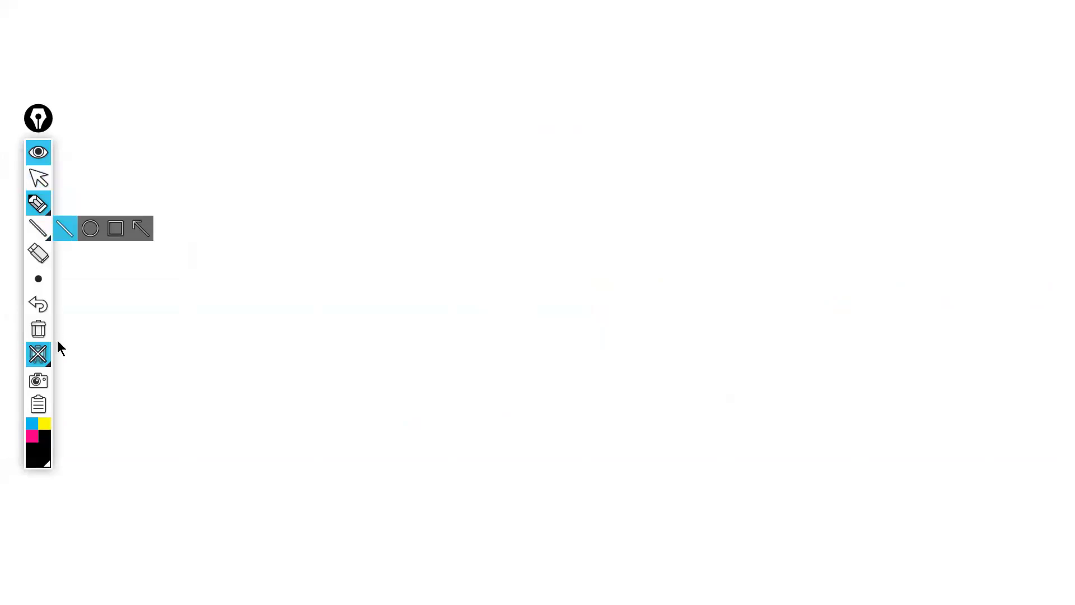
mouse_move(45, 363)
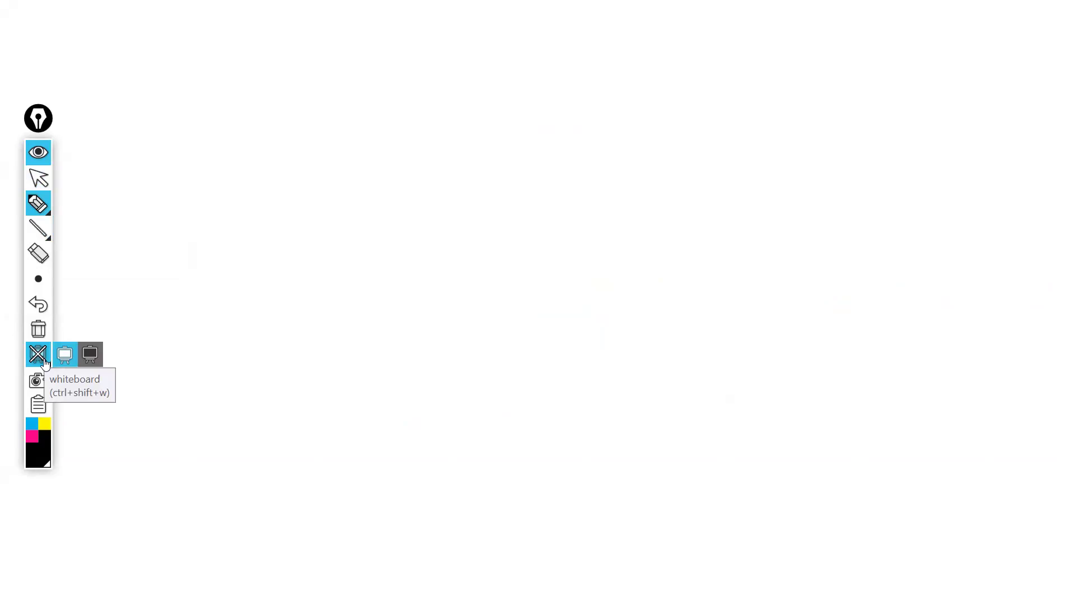
click(38, 227)
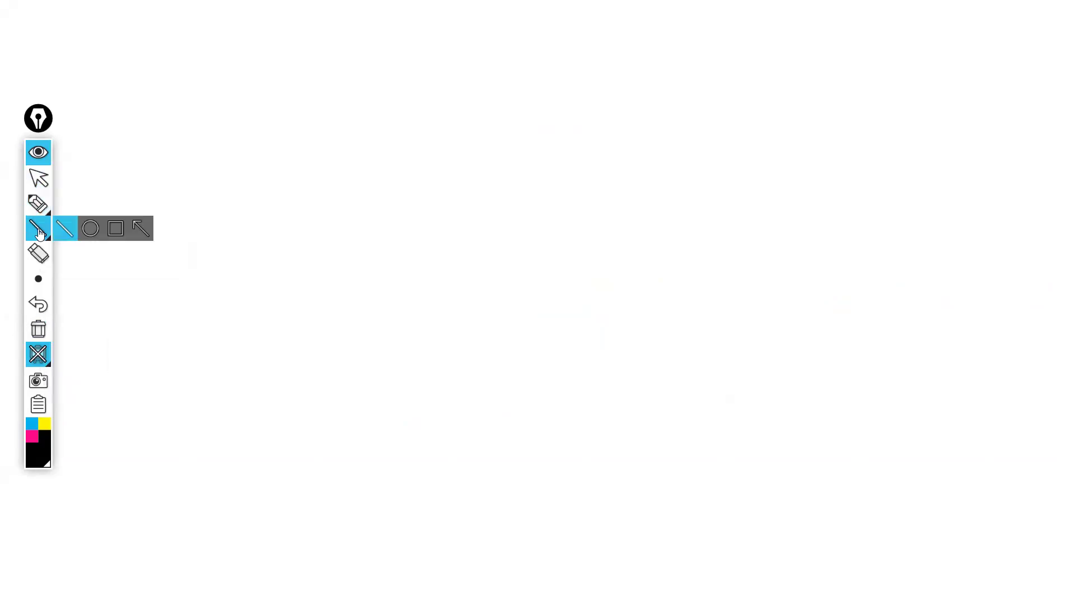
click(110, 228)
drag(161, 151, 314, 186)
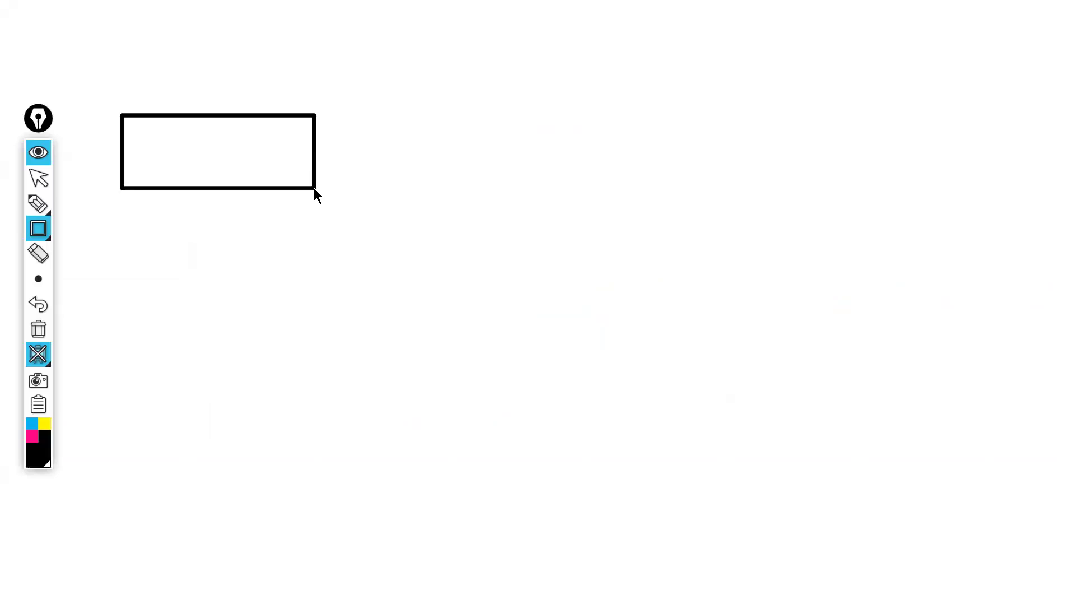
Label the drawn cell with column A and row 4, and handwrite "chi na" inside it
click(38, 203)
mouse_move(200, 105)
mouse_down()
mouse_move(205, 87)
mouse_move(227, 102)
mouse_move(231, 84)
mouse_up()
drag(91, 140, 99, 175)
mouse_move(170, 134)
mouse_down()
mouse_move(171, 161)
mouse_move(193, 163)
mouse_up()
drag(200, 144, 199, 162)
click(201, 133)
mouse_move(232, 152)
mouse_down()
mouse_move(246, 164)
mouse_move(271, 145)
mouse_move(284, 158)
mouse_up()
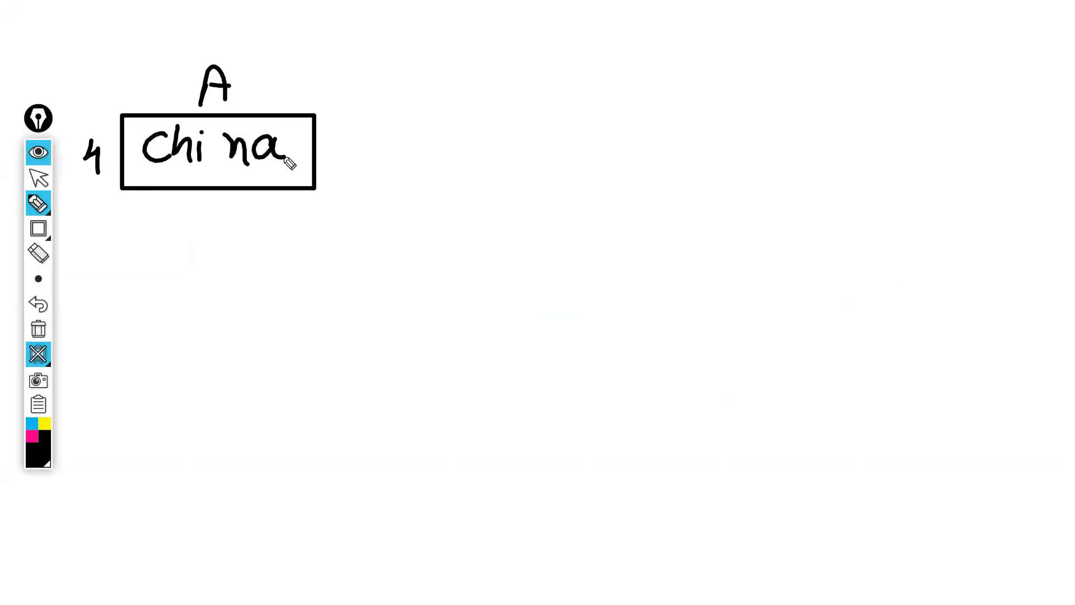
Handwrite the start of the formula, "=sum(indirect(", below the drawn cell
mouse_move(98, 276)
mouse_down()
mouse_move(136, 274)
mouse_move(134, 283)
mouse_move(168, 263)
mouse_move(184, 290)
mouse_move(215, 269)
mouse_move(258, 291)
mouse_up()
click(286, 237)
drag(287, 236, 288, 313)
mouse_move(298, 266)
mouse_down()
mouse_move(299, 290)
mouse_move(326, 291)
mouse_move(350, 247)
mouse_move(348, 289)
mouse_move(392, 269)
mouse_move(432, 280)
mouse_move(451, 269)
mouse_up()
click(292, 252)
click(356, 243)
drag(479, 220, 465, 292)
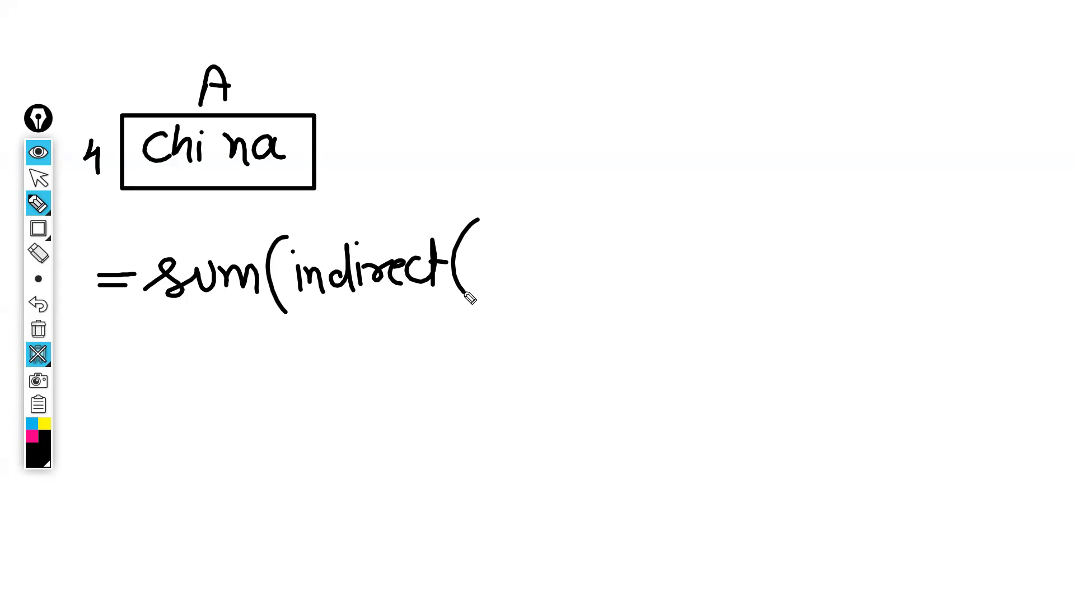
Draw opening double quotation marks after the indirect bracket, redoing a stroke, and set the pen colour to pink
drag(493, 198, 495, 231)
click(38, 304)
mouse_move(514, 183)
mouse_down()
mouse_move(502, 212)
mouse_move(534, 210)
mouse_up()
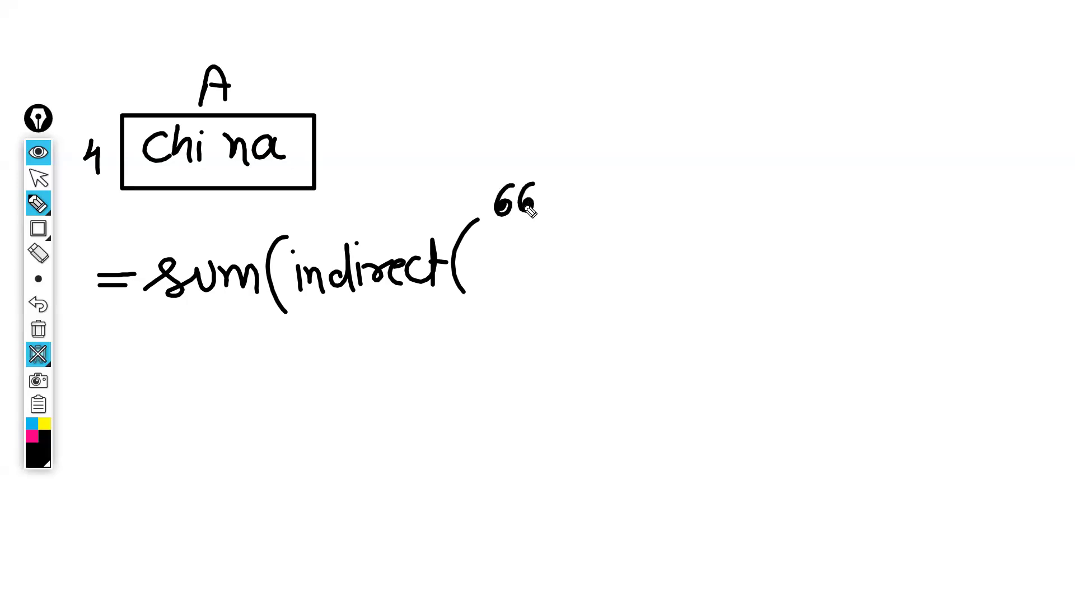
click(35, 436)
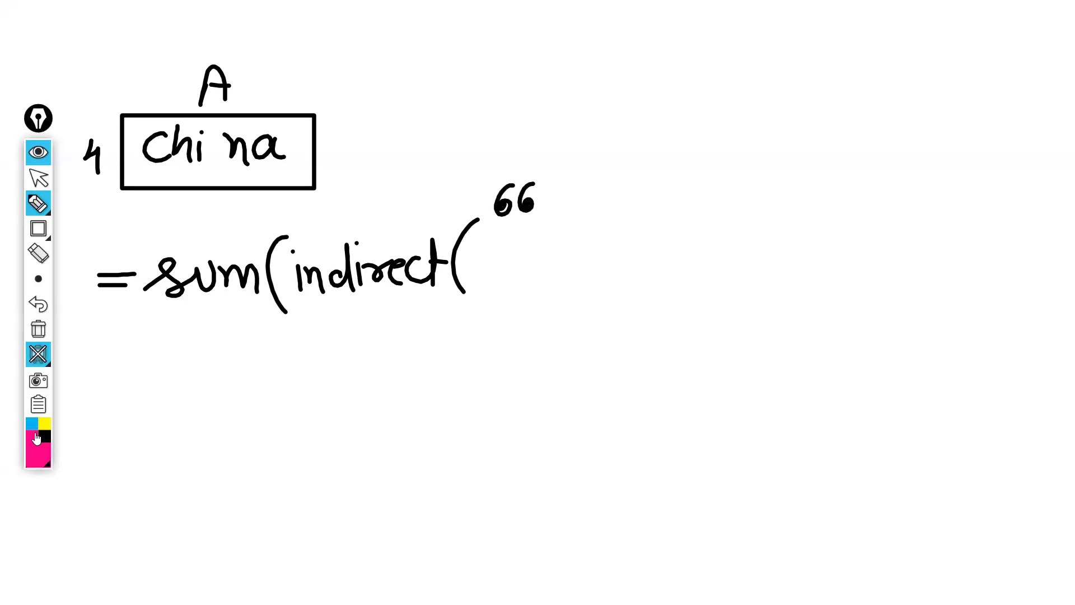
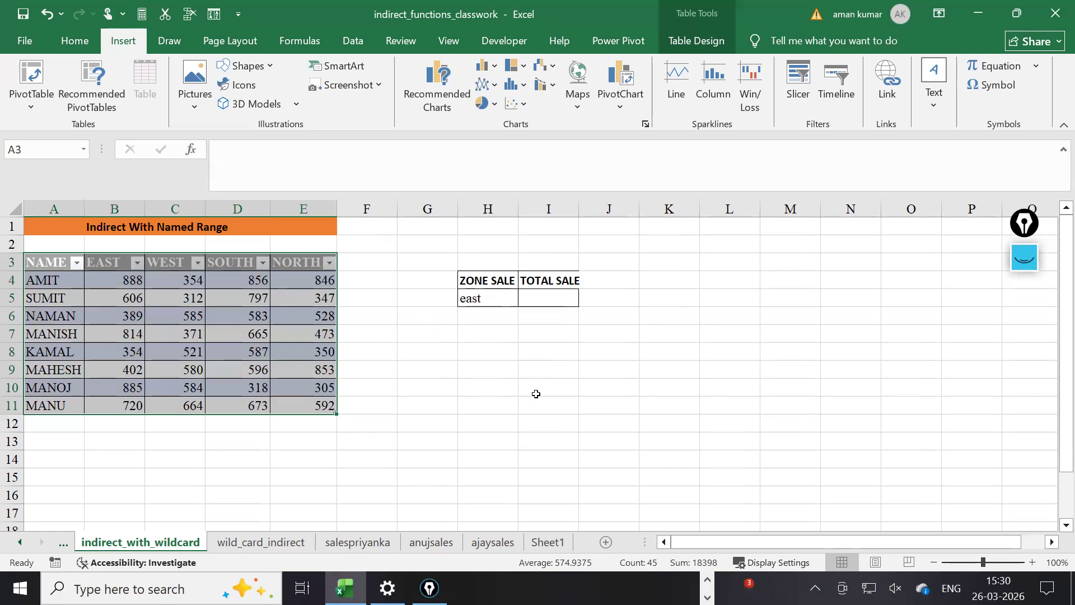
click(214, 328)
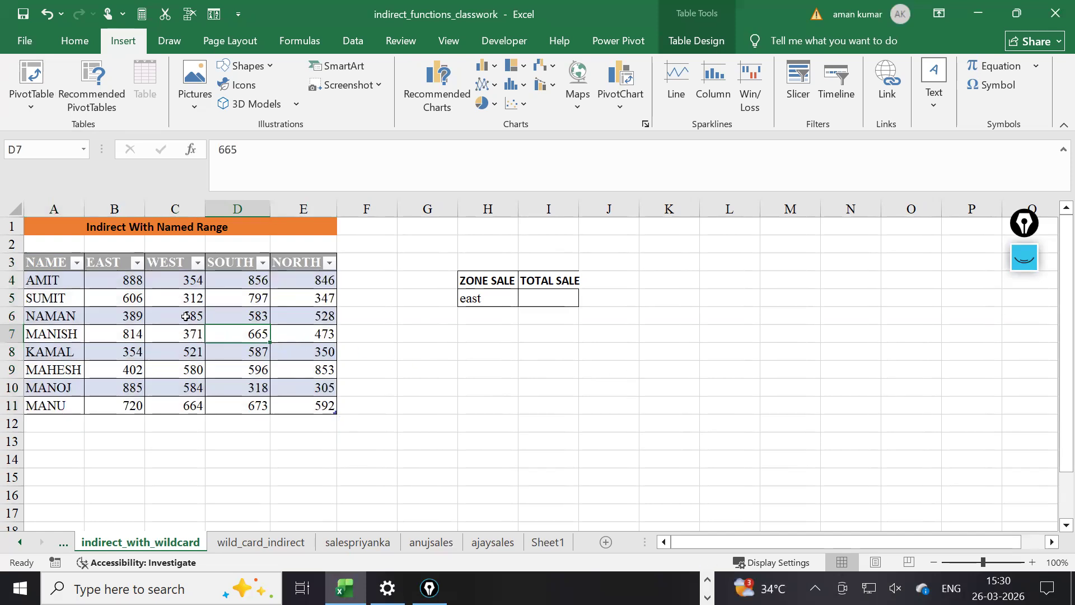
click(159, 299)
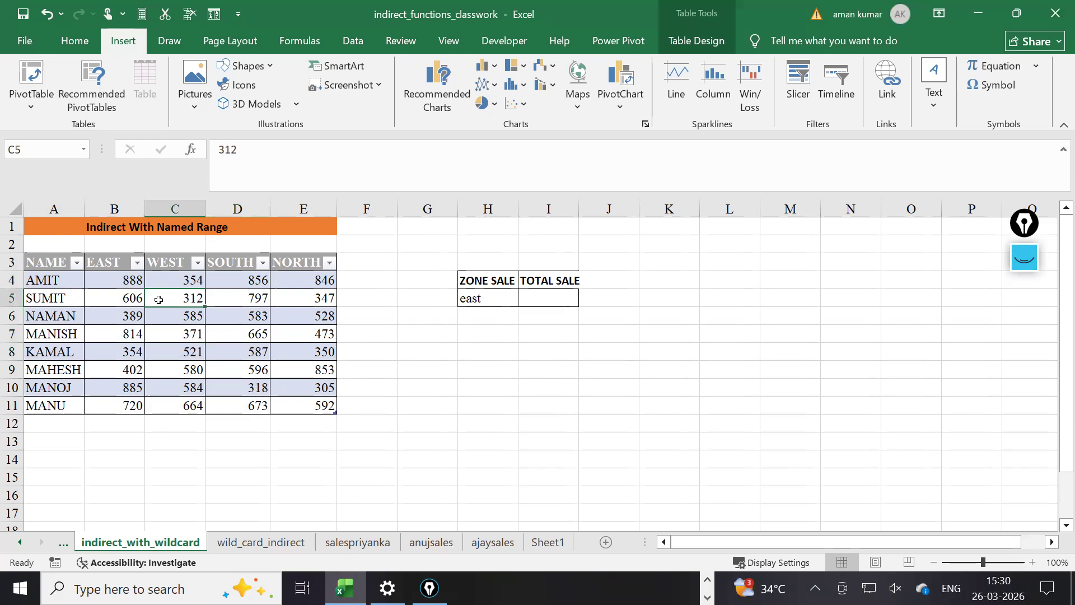
click(731, 283)
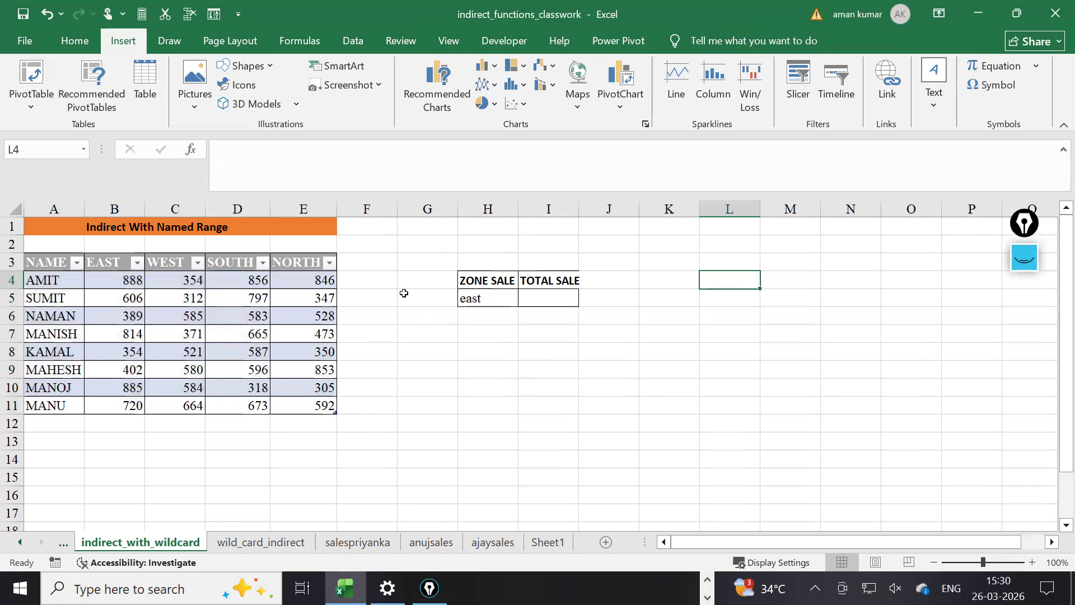
Insert a PivotTable based on Table1 into the existing worksheet at cell H11
click(180, 334)
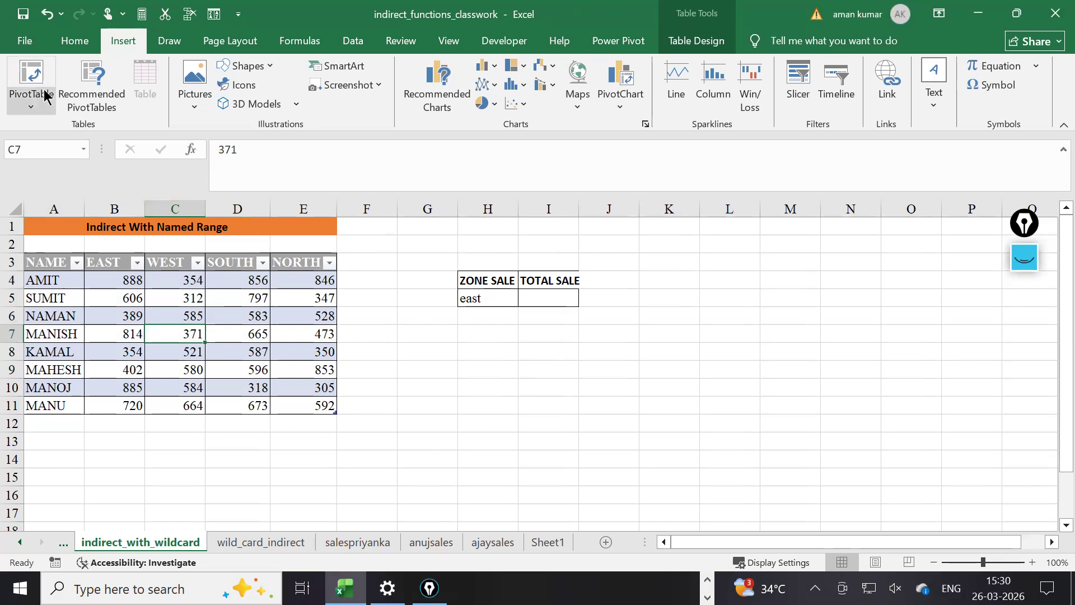
click(29, 70)
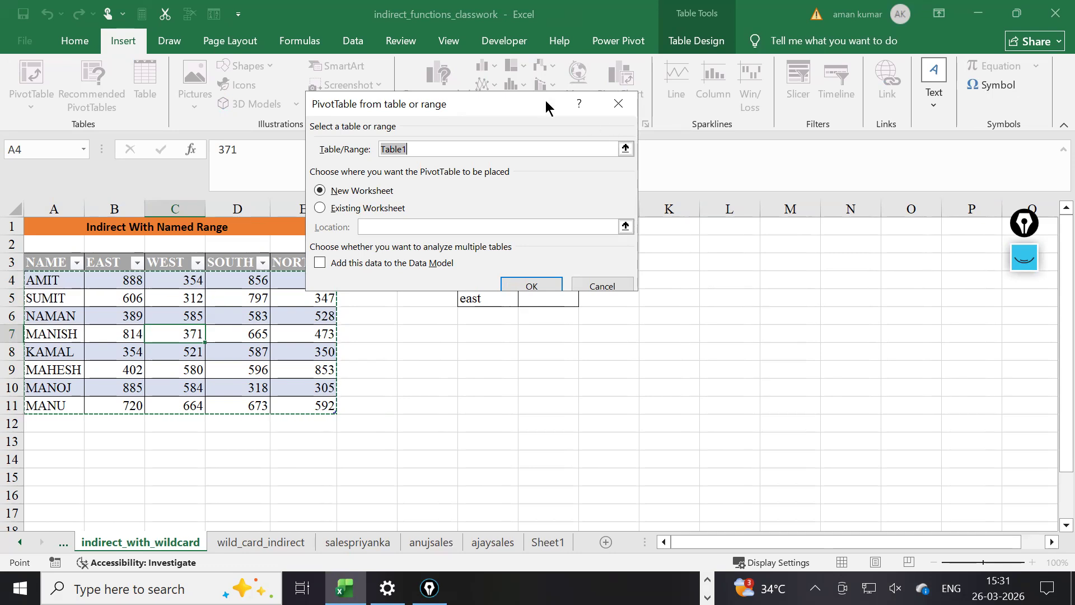
drag(471, 104, 706, 169)
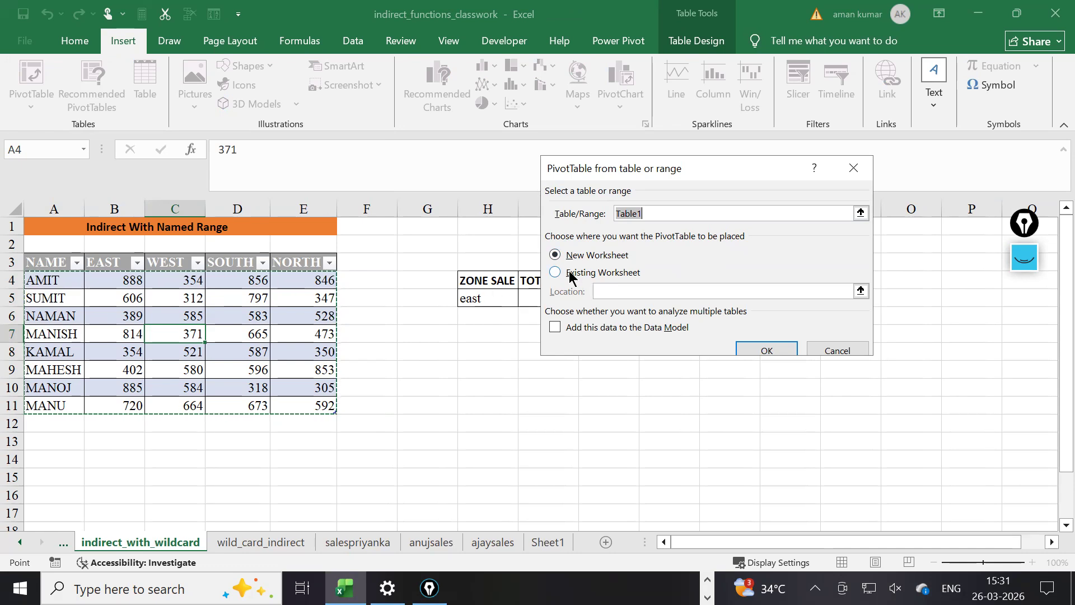
click(554, 274)
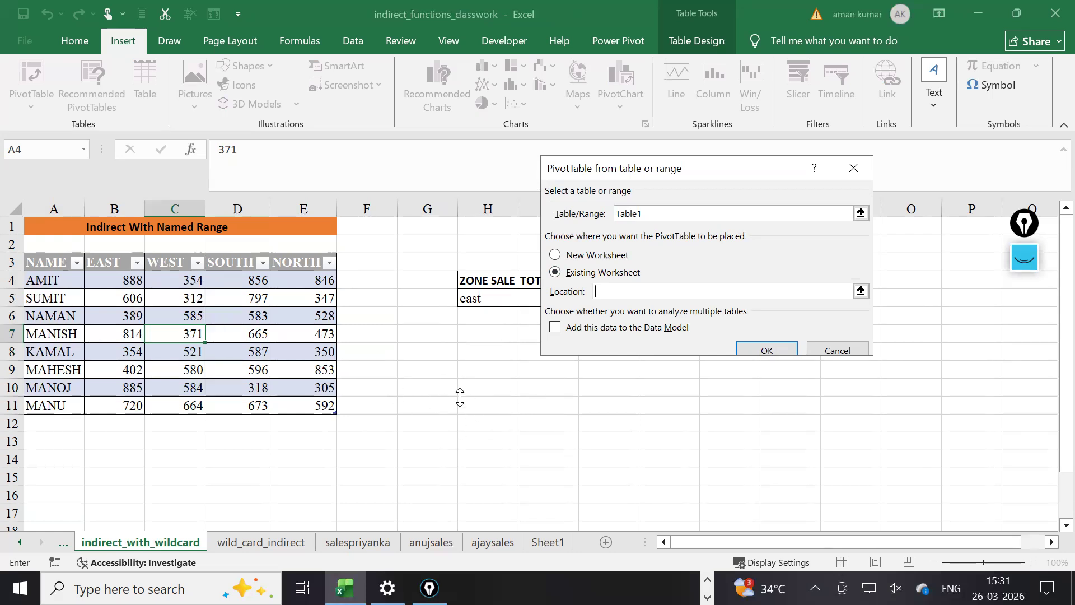
click(488, 407)
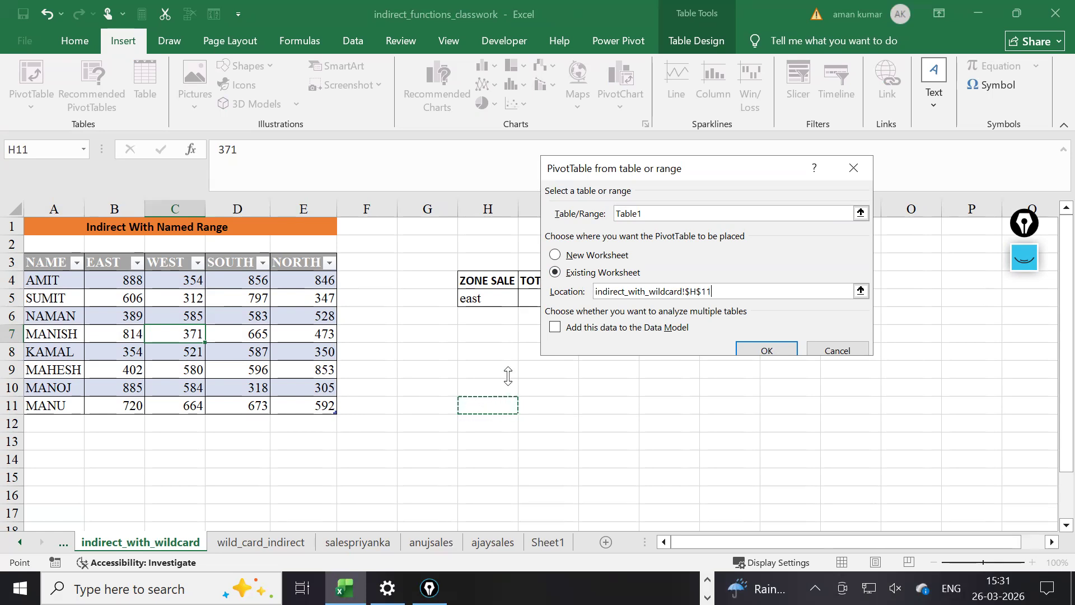
click(757, 348)
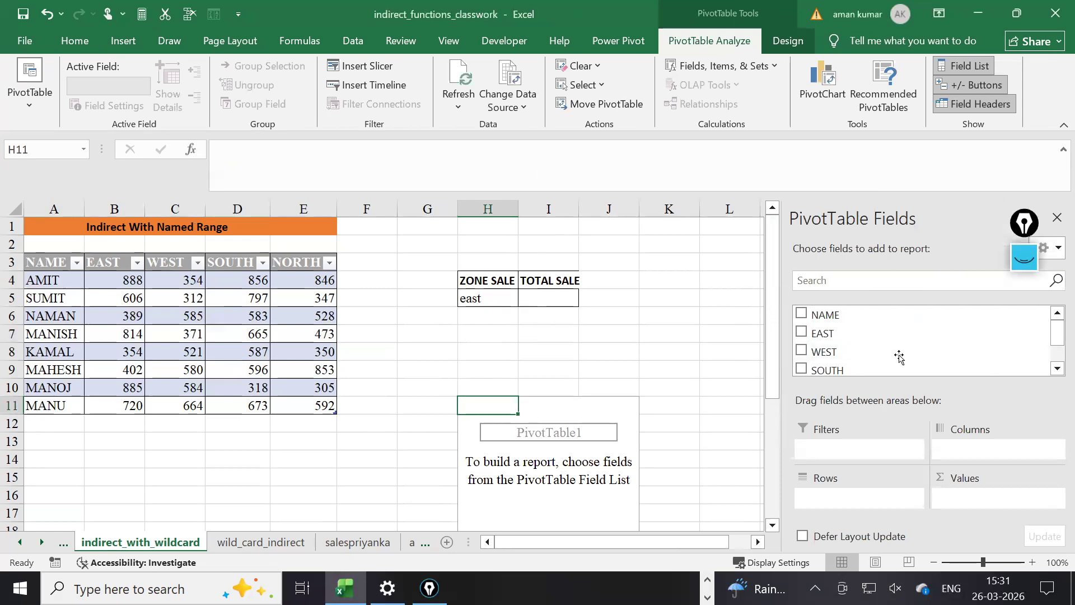
Try NAME as the PivotTable's row field and EAST as its column field, and remove both fields again
scroll(619, 384, down, 2)
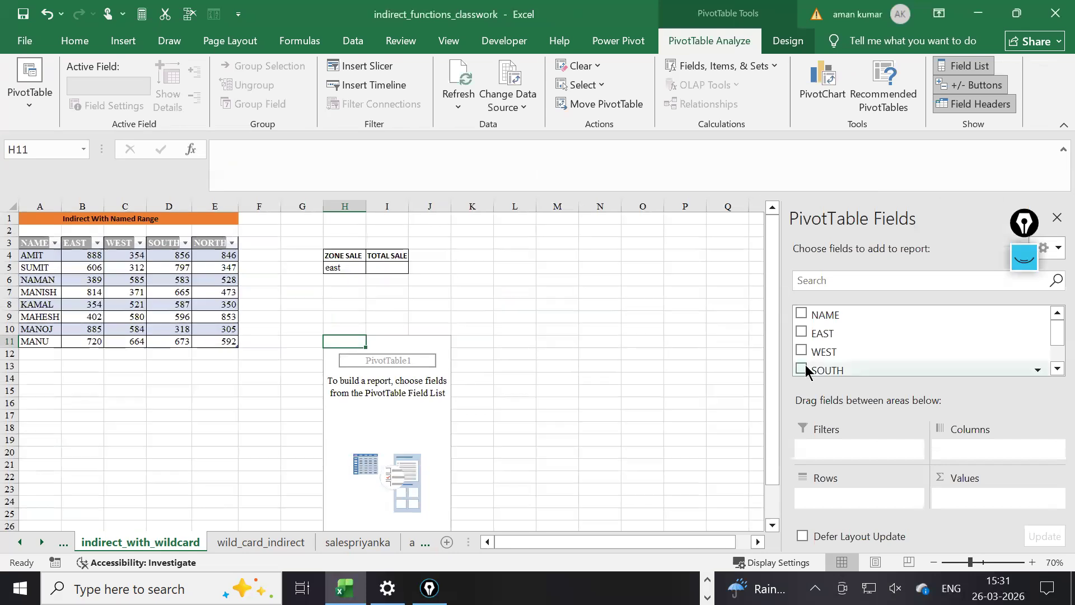
scroll(965, 338, down, 1)
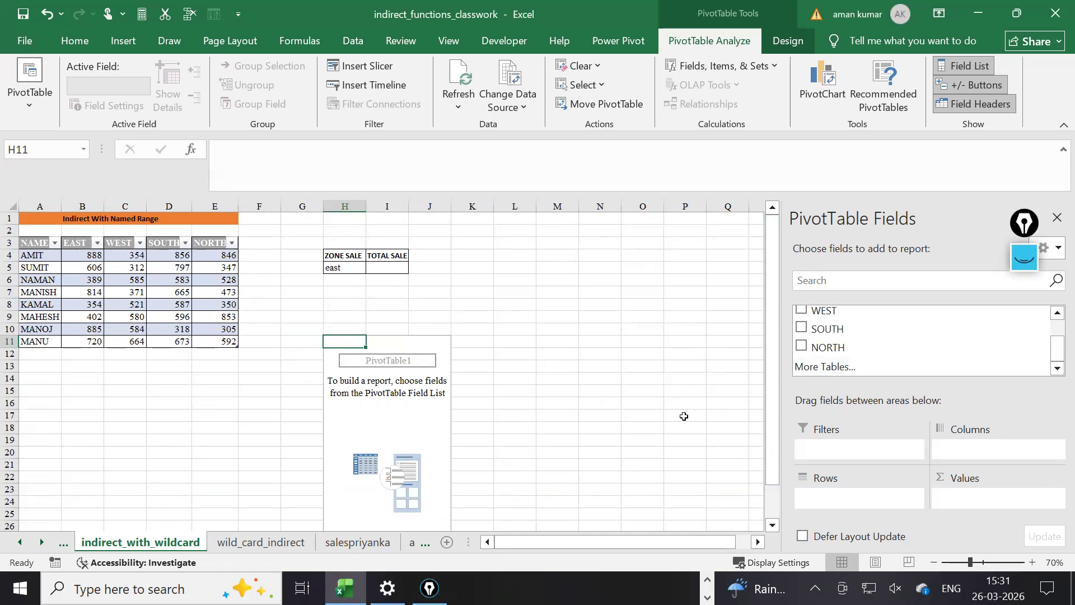
scroll(908, 367, up, 1)
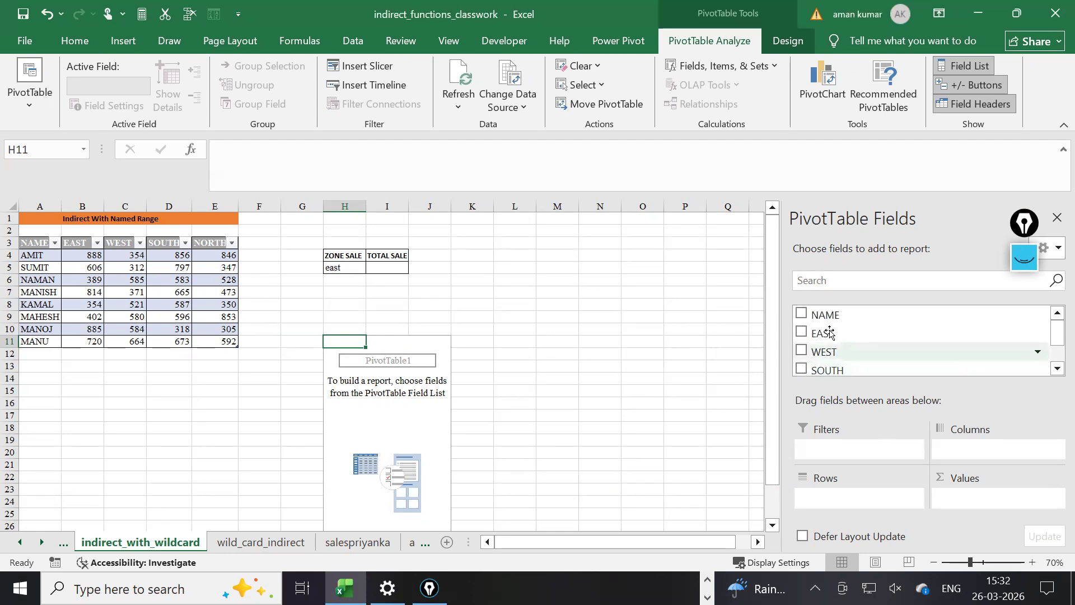
click(819, 314)
drag(823, 334, 982, 448)
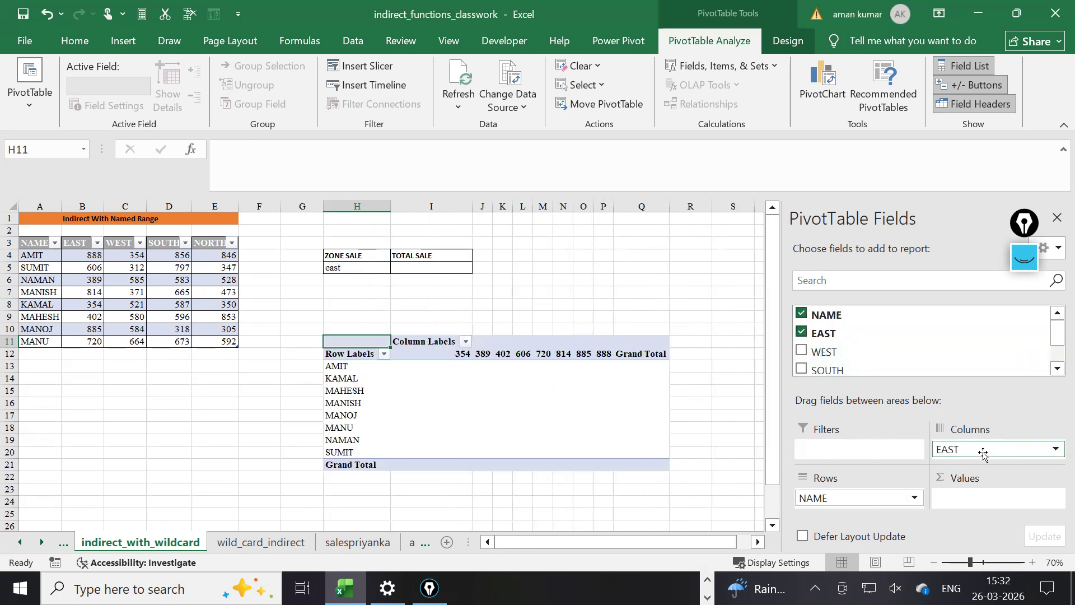
click(806, 333)
drag(823, 335, 655, 419)
drag(834, 498, 725, 479)
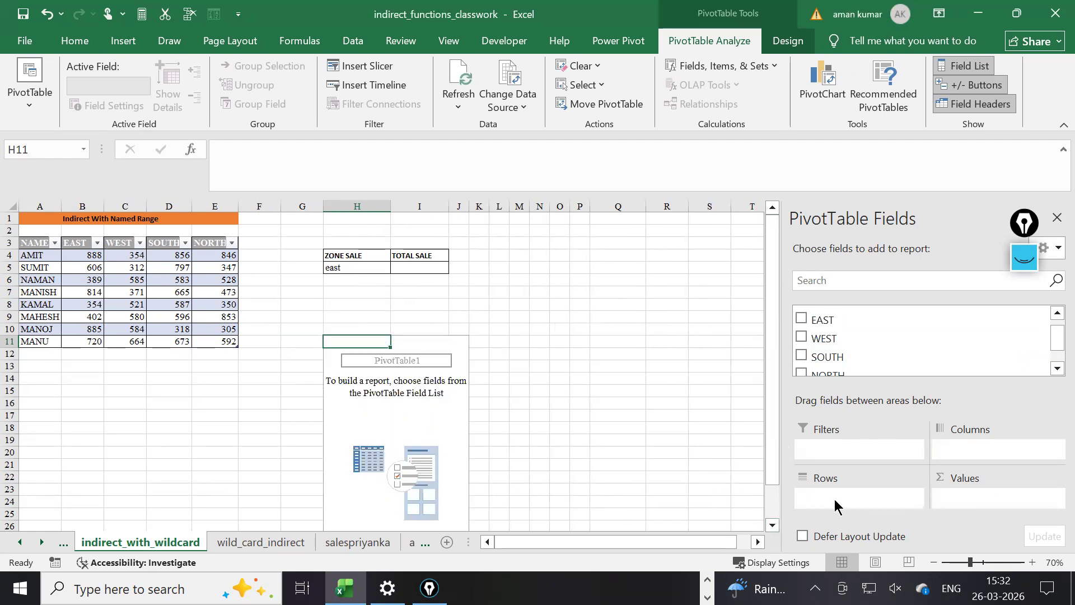
Set NAME as the PivotTable's row field and EAST as its summed value field
scroll(859, 338, up, 1)
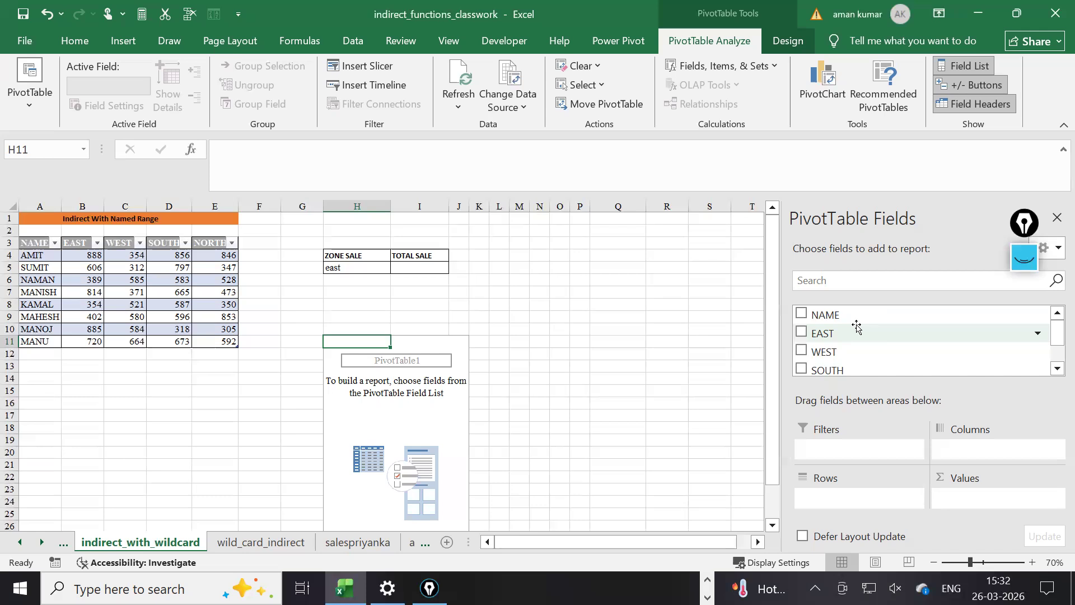
drag(825, 314, 832, 504)
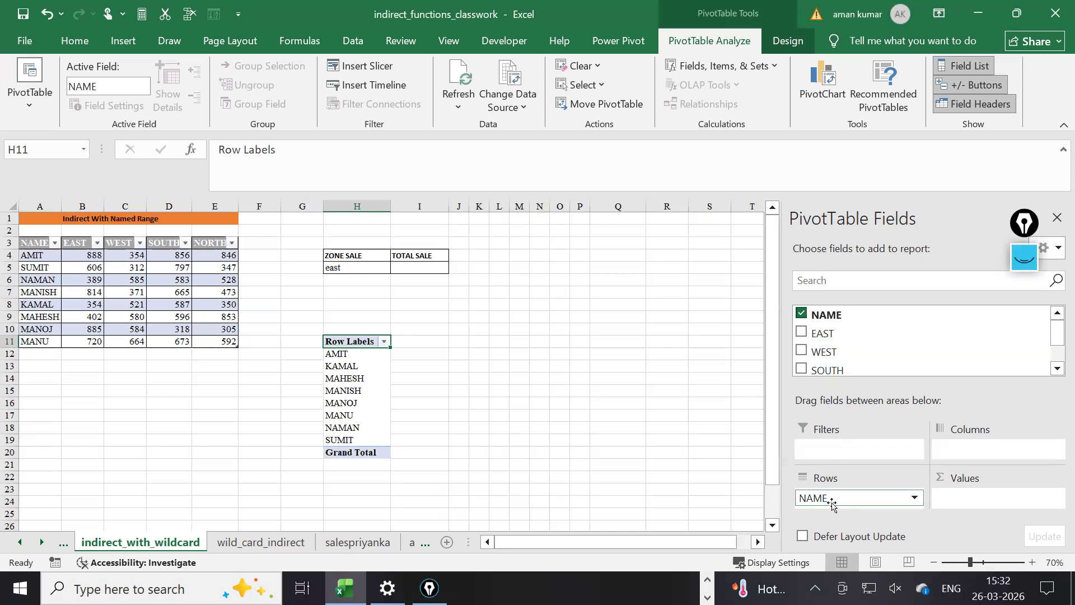
drag(823, 333, 986, 504)
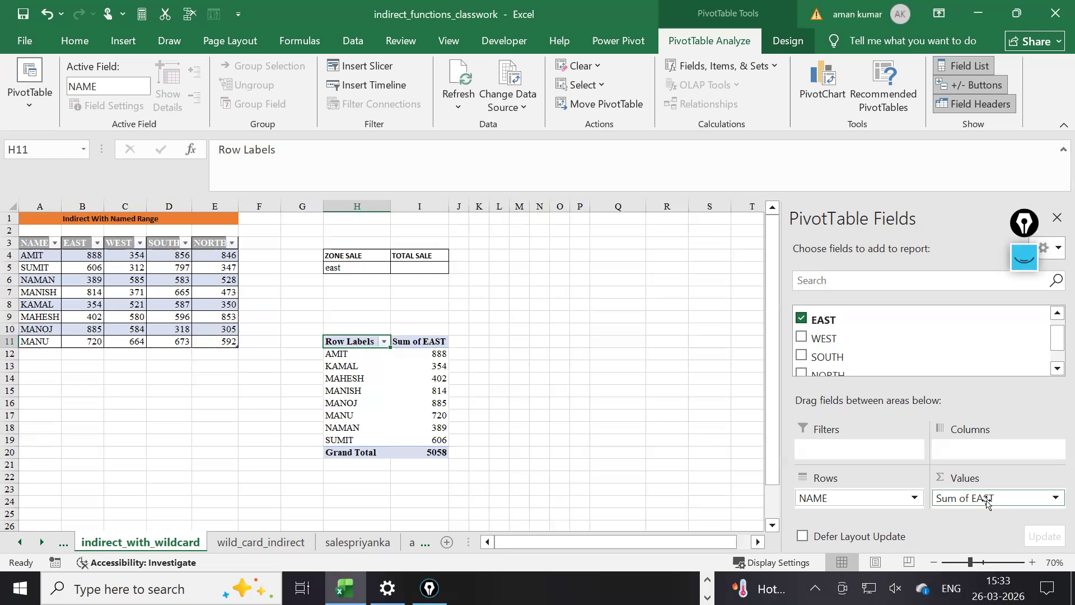
Replace the PivotTable's row label heading in H11 with "Ē" and close the field list
text(E)
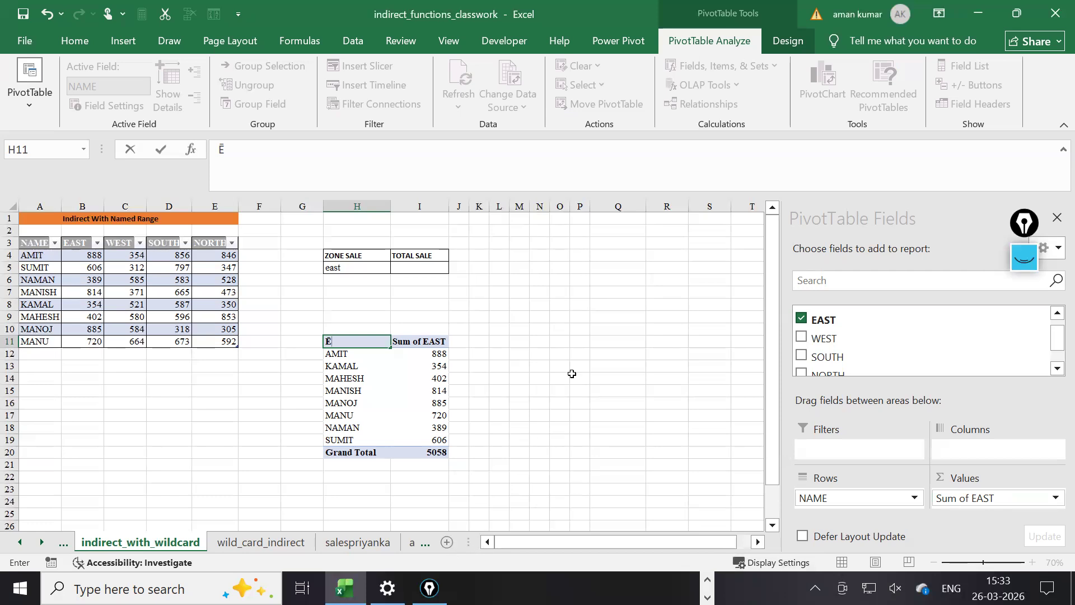
click(1056, 218)
click(466, 412)
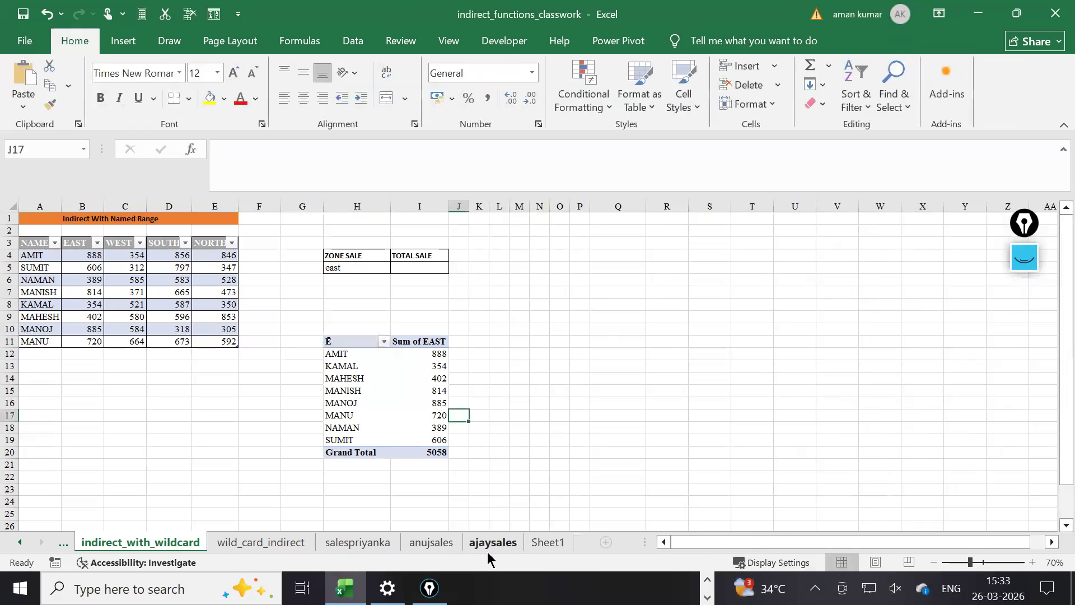
On Sheet1, enter the headers "Name" in A1 and "Dept" in B1
click(547, 542)
scroll(682, 455, up, 8)
scroll(560, 414, down, 2)
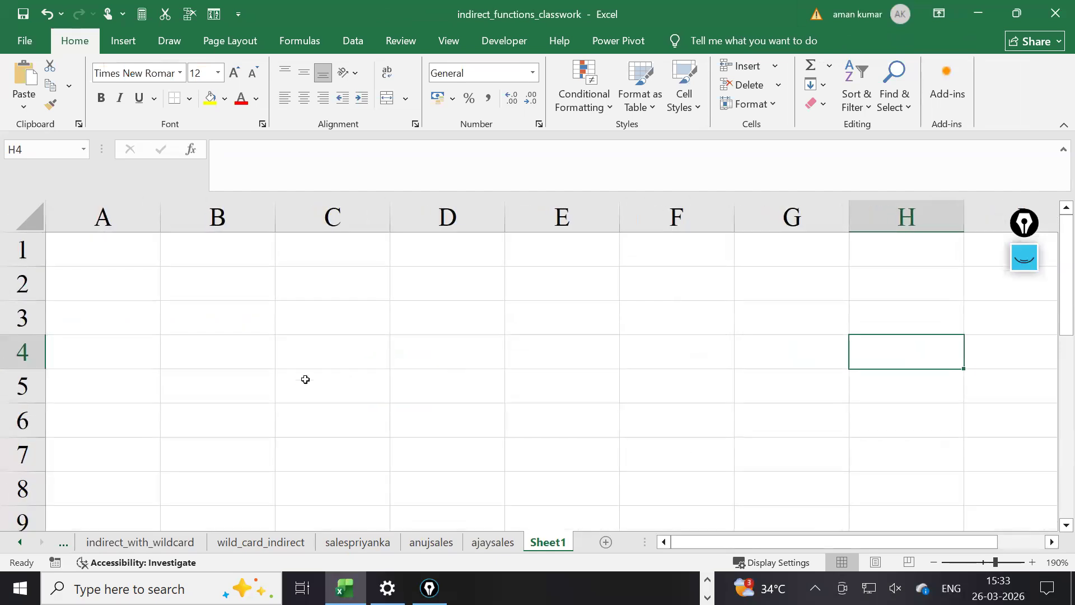
scroll(123, 263, down, 1)
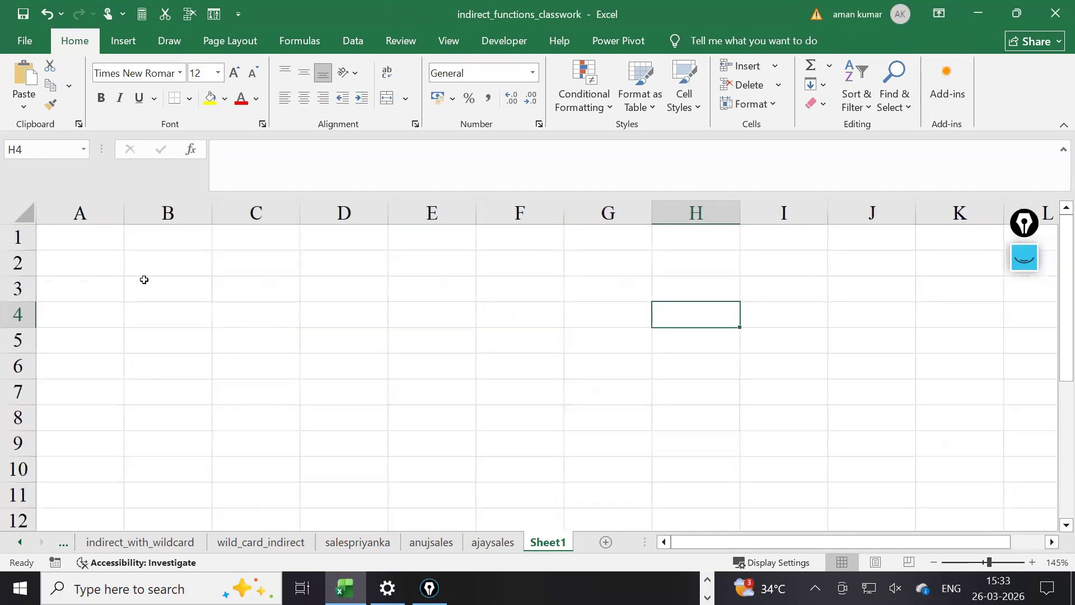
key(ctrl+Home)
text(Name)
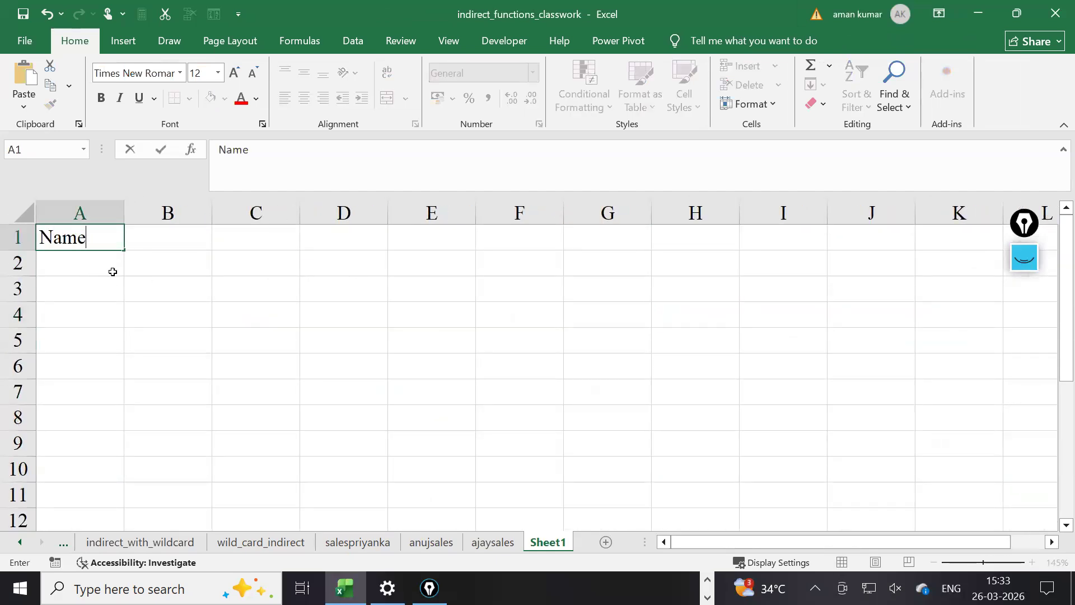
key(Tab)
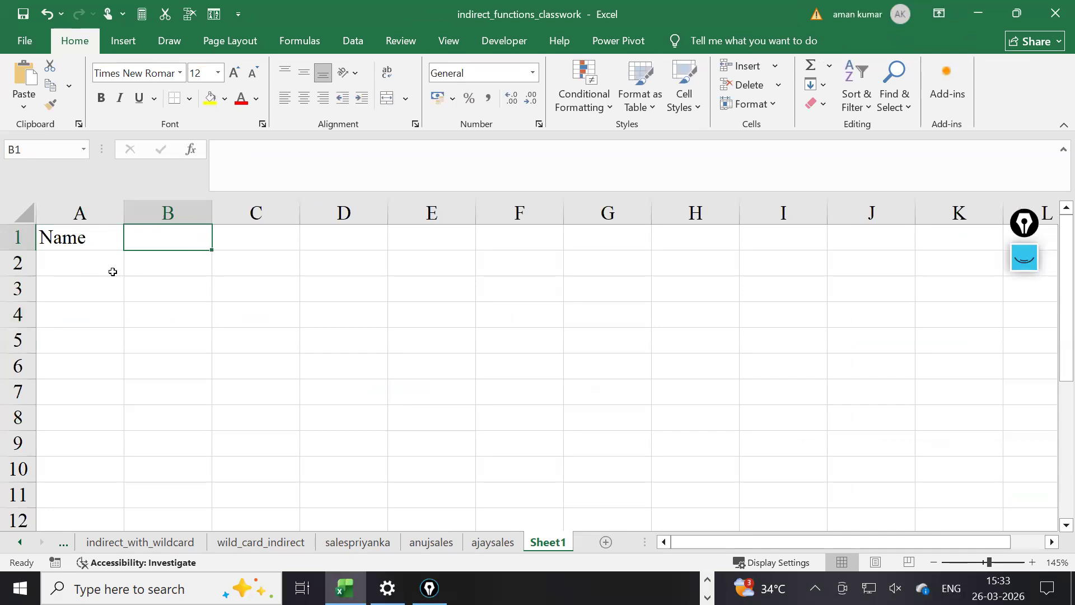
text(Departs)
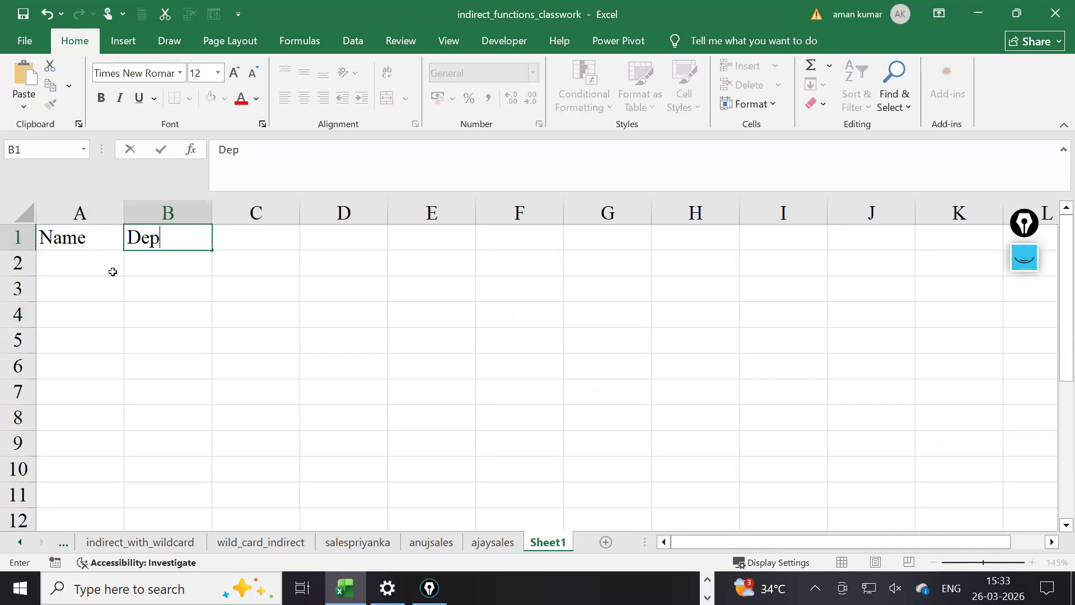
key(BackSpace)
key(BackSpace)
key(BackSpace)
key(BackSpace)
text(t)
key(Tab)
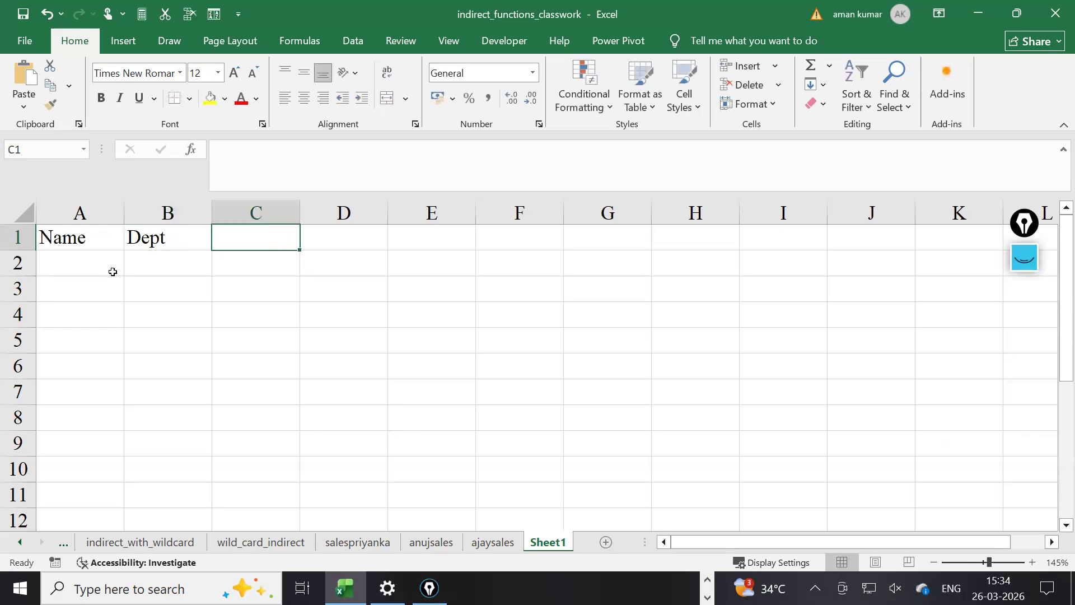
Enter the headers "salary" in C1 and "zone" in D1
text(saal)
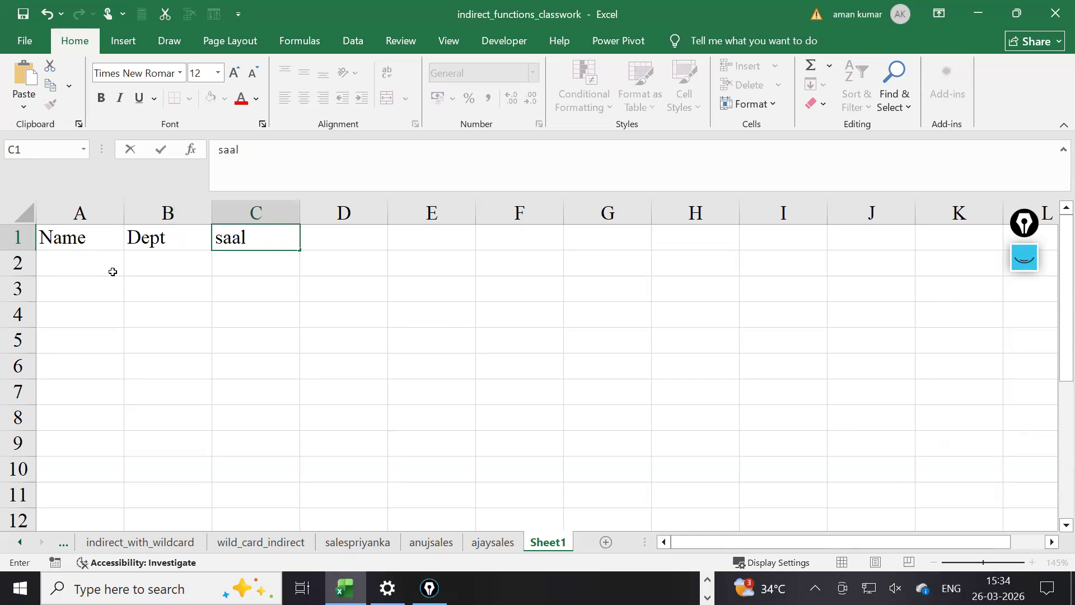
key(BackSpace)
text(ary)
key(ctrl+Return)
key(Tab)
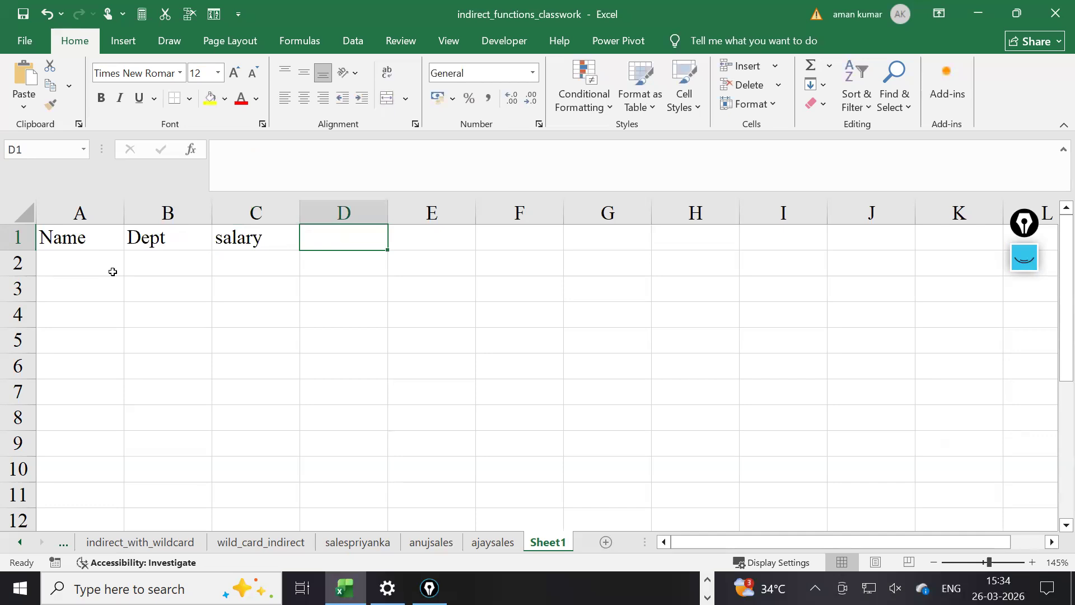
text(Zon)
key(BackSpace)
key(BackSpace)
key(BackSpace)
text(zon)
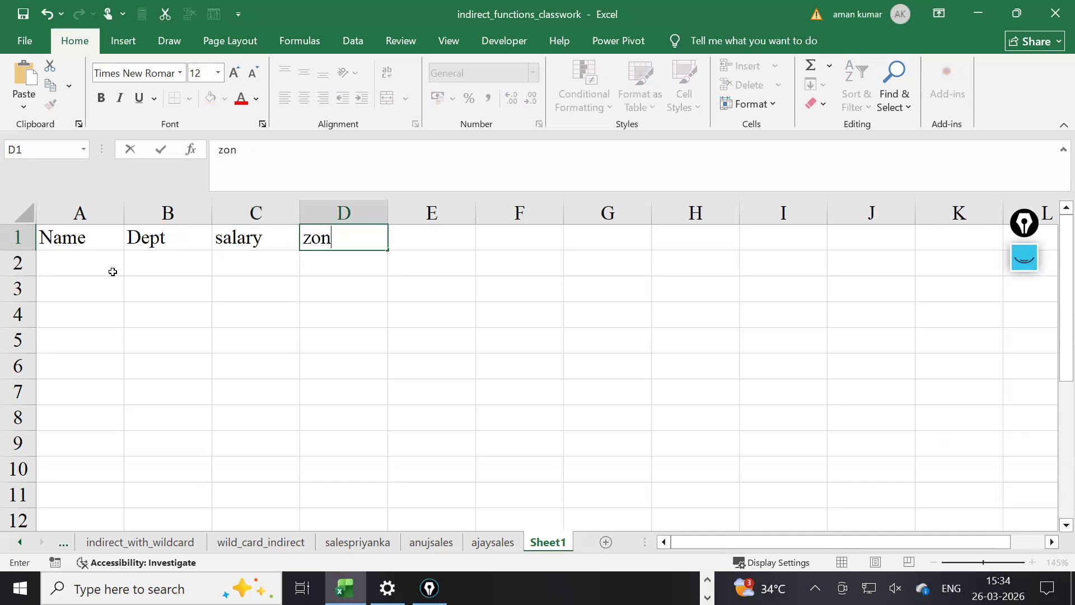
text(e)
Enter the same employee first name in cells A2, A3 and A4 of the Name column
click(113, 271)
text(aman)
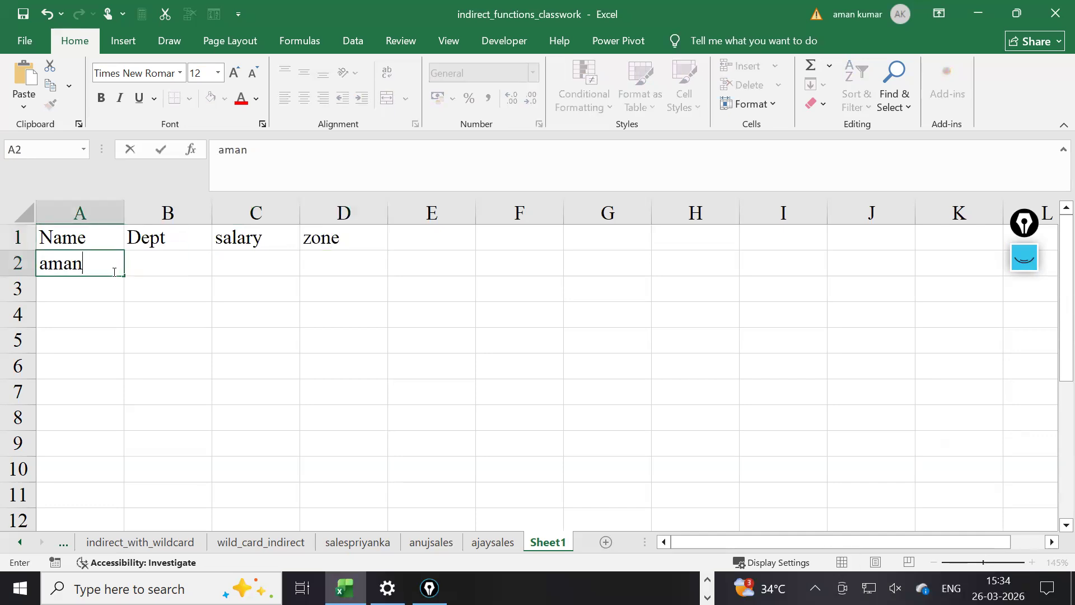
key(Return)
text(aman)
key(Return)
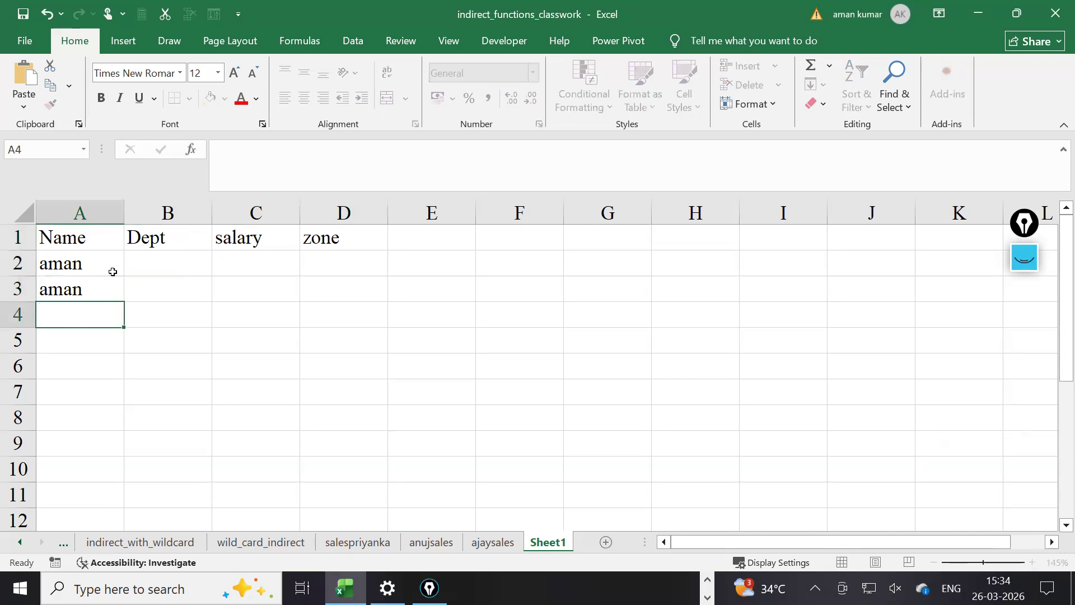
text(an)
key(BackSpace)
text(man)
key(Return)
Enter three different employee first names in cells A5 to A7
text(ajay)
key(Return)
text(arun)
key(Return)
text(ashok)
key(Return)
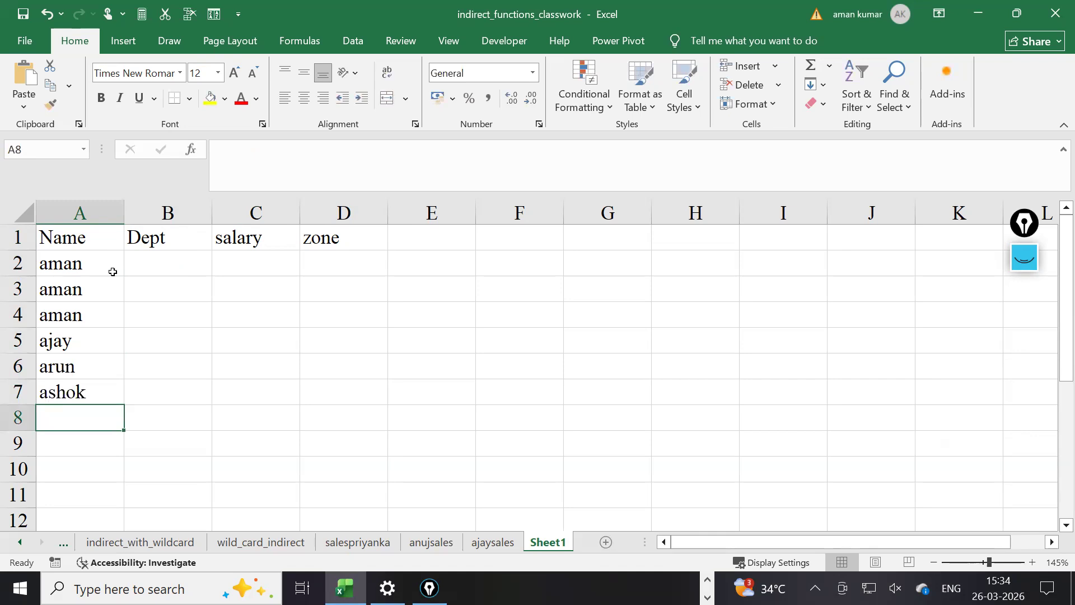
Enter another employee first name in A8, correcting its last letter, and repeat it in A9
text(s)
text(oham)
key(BackSpace)
key(Return)
scroll(112, 272, down, 1)
scroll(86, 349, up, 1)
double_click(94, 420)
text(n)
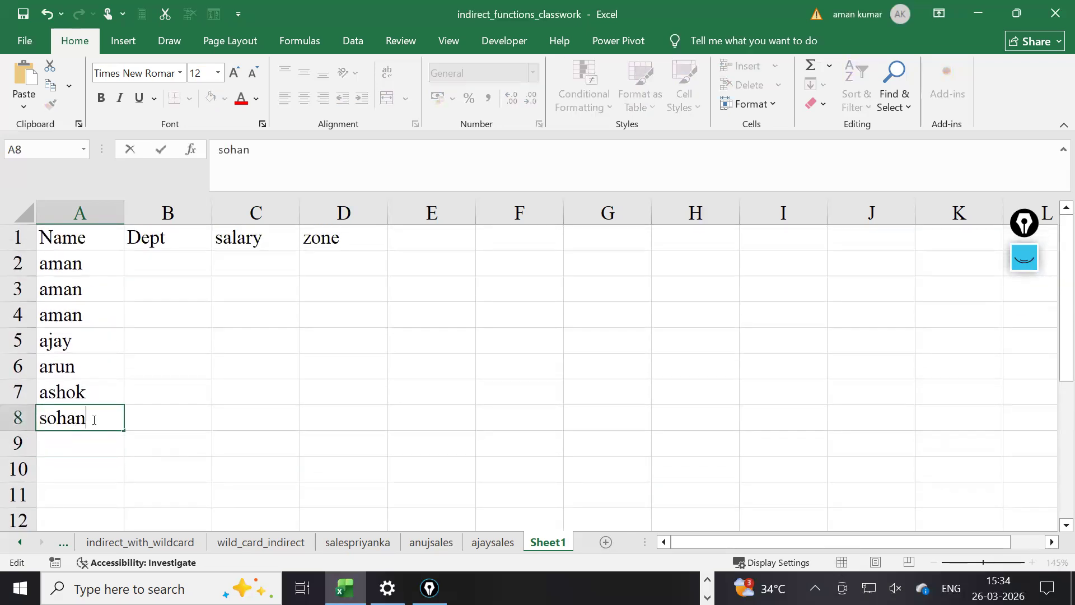
key(Return)
text(soha)
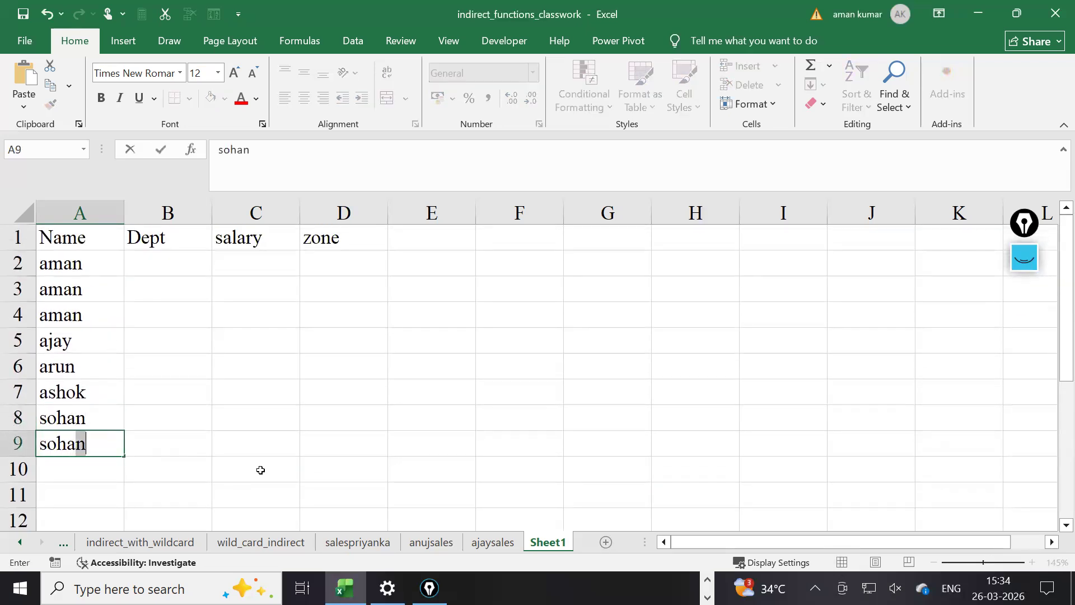
key(Return)
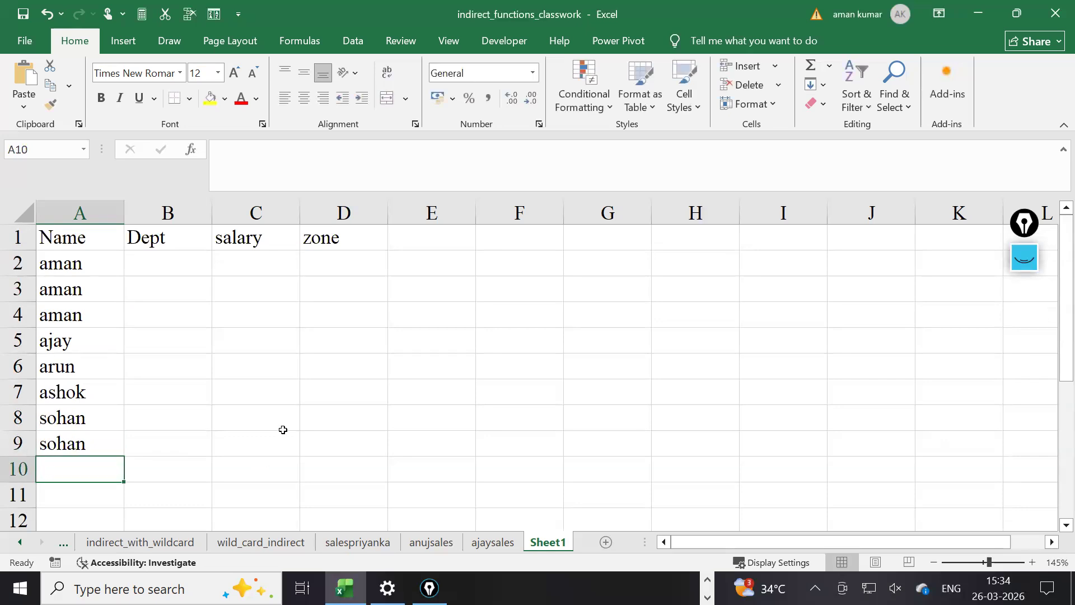
Enter "DA" in B2 of the Dept column and fill it down to B4
click(187, 259)
text(DA)
key(Return)
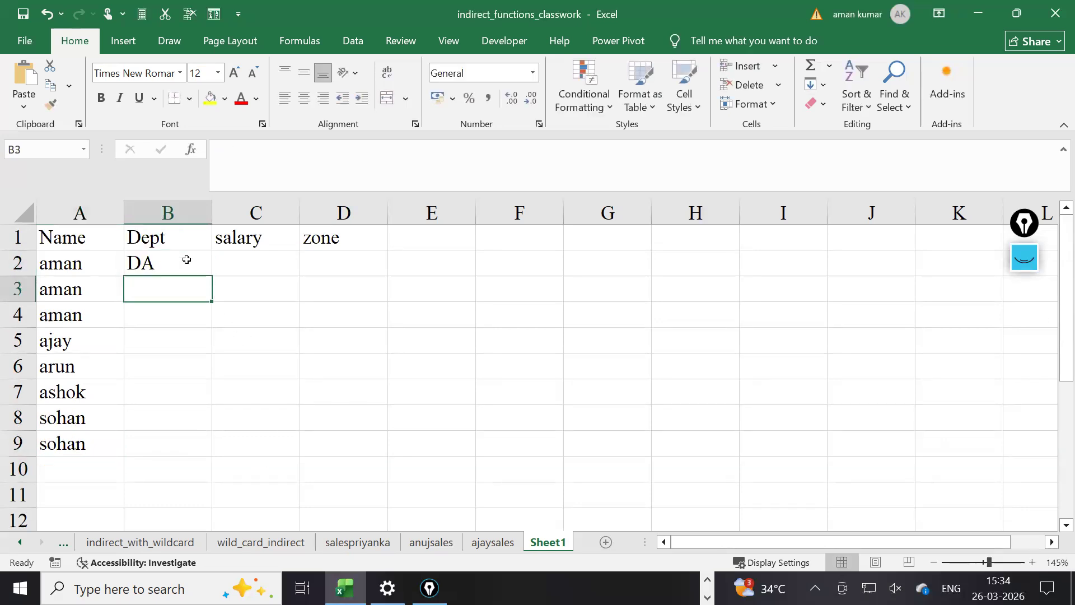
click(186, 259)
drag(215, 274, 217, 321)
Enter "Cyber" in B5 and "cyber" in B6
click(147, 344)
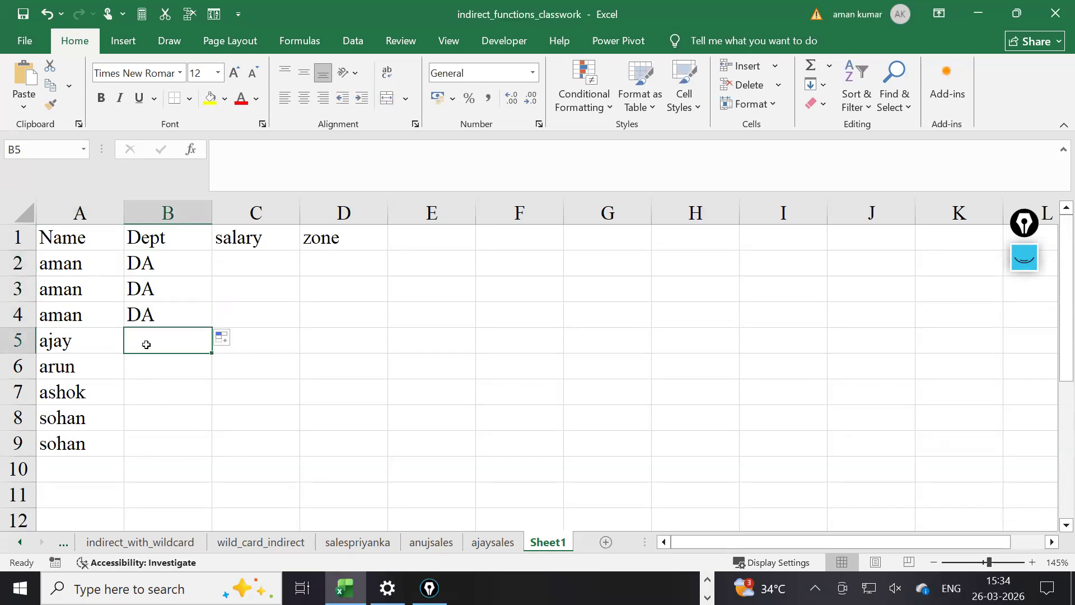
text(Cyber)
key(Return)
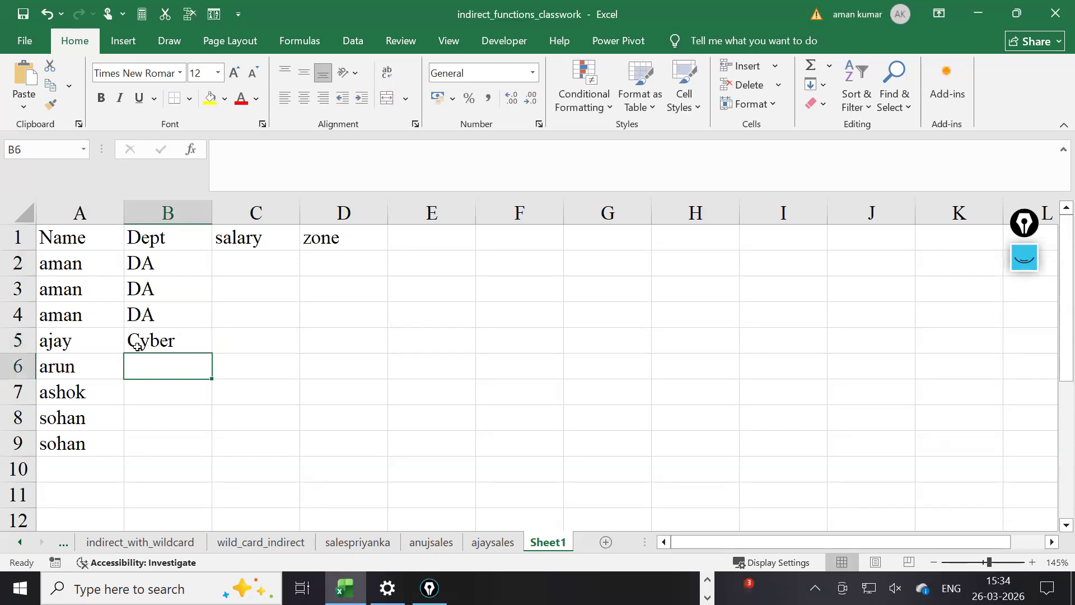
click(137, 346)
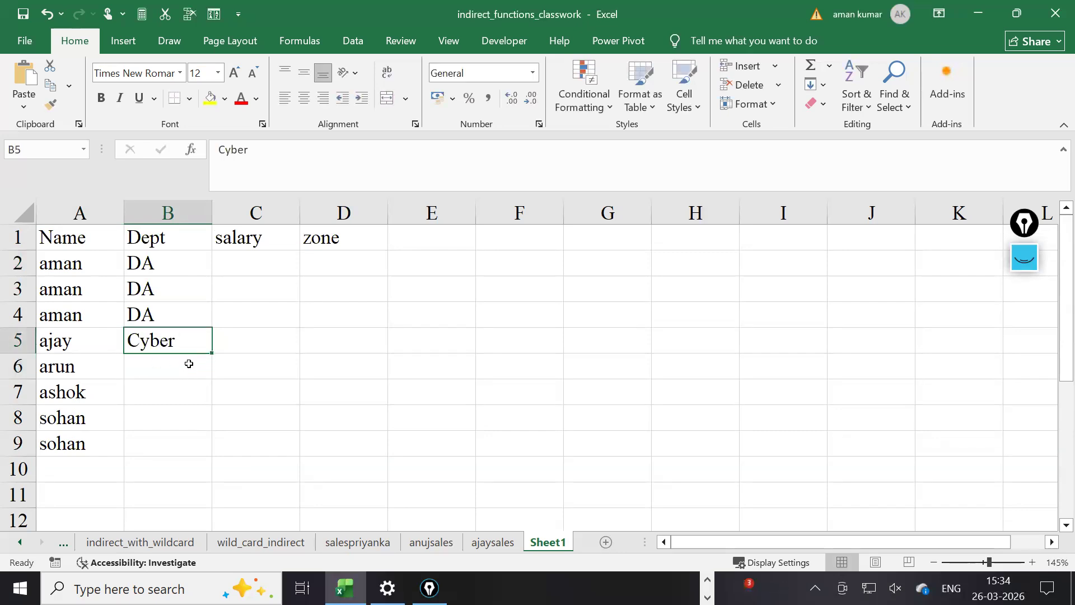
click(188, 364)
text(cyber)
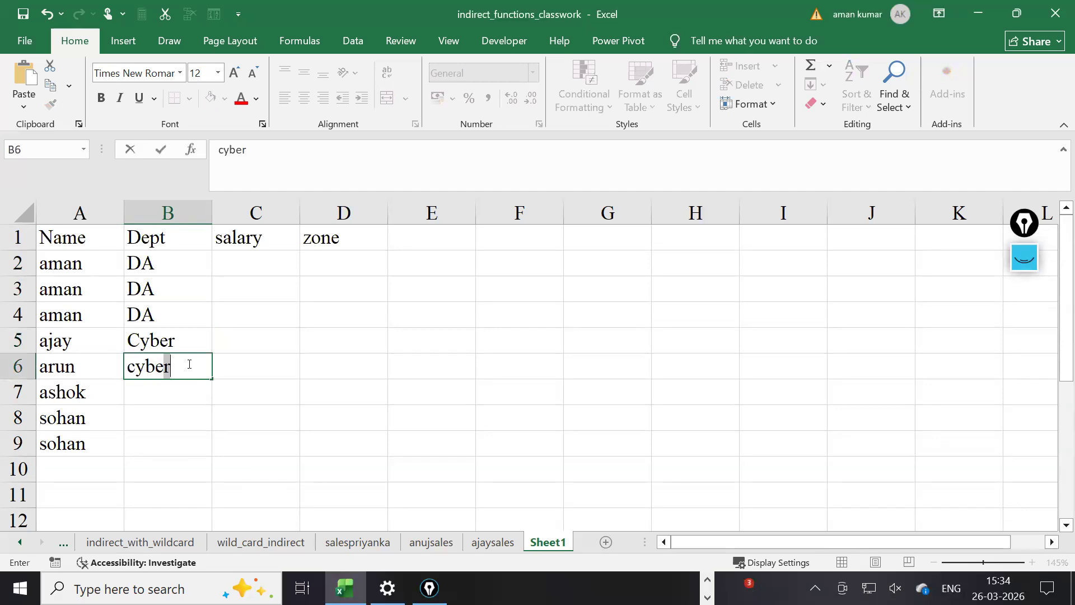
key(Return)
Overwrite the lowercase entry in B6 by filling "Cyber" down from B5
click(138, 342)
double_click(139, 341)
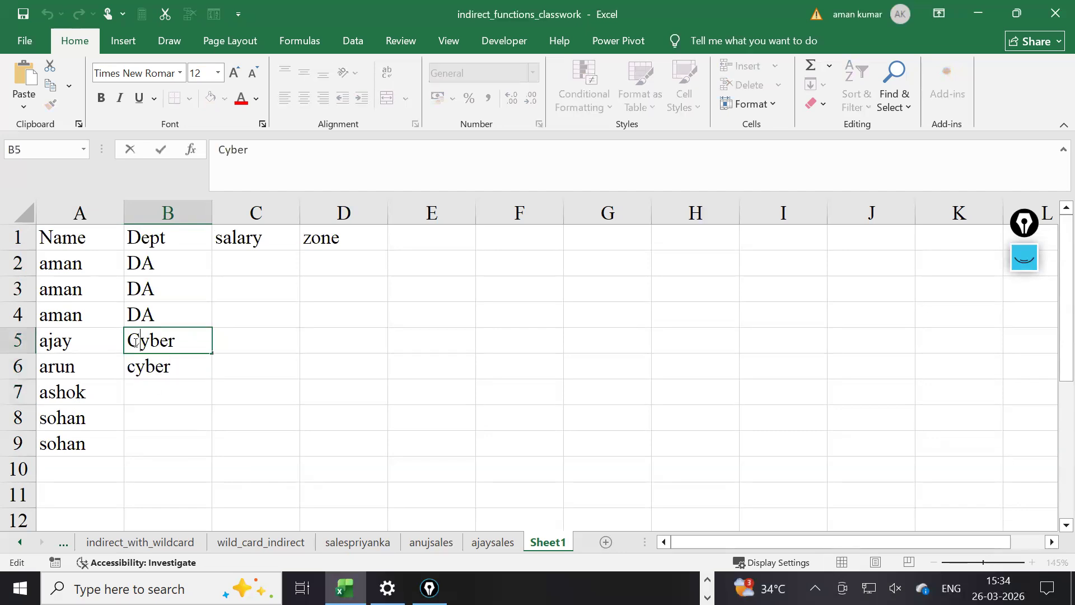
click(157, 365)
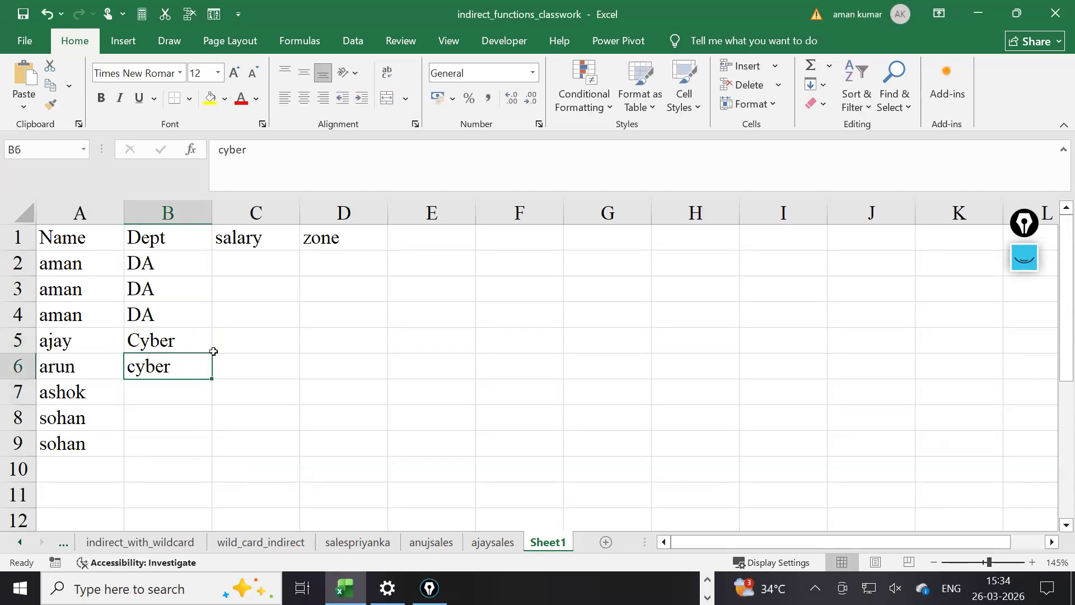
click(187, 350)
drag(209, 355, 205, 370)
Enter "Graphics" in B7 and fill it down to B9
click(145, 399)
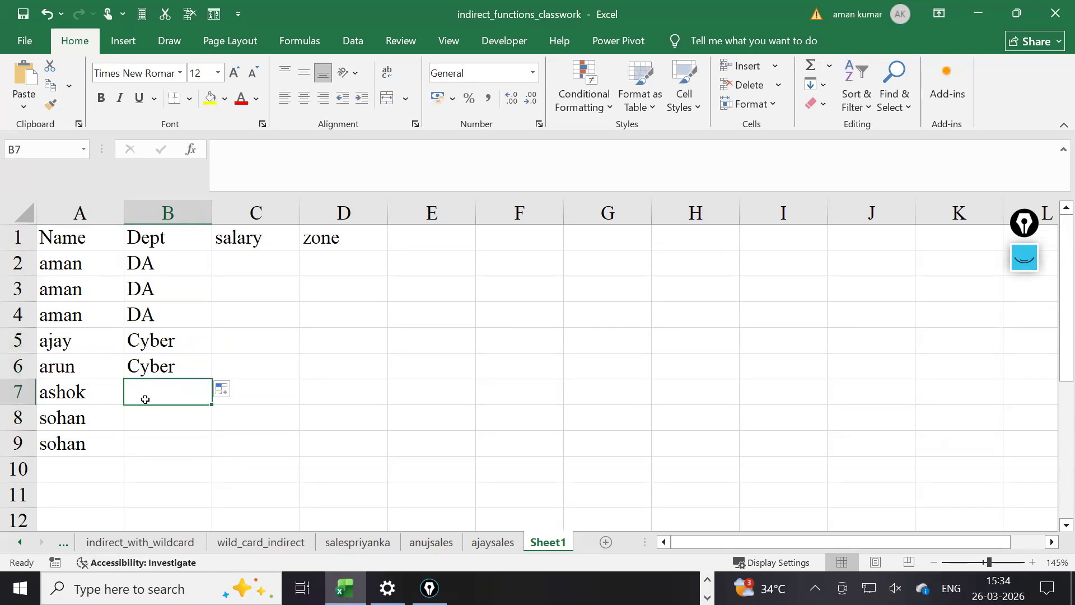
text(Graphics)
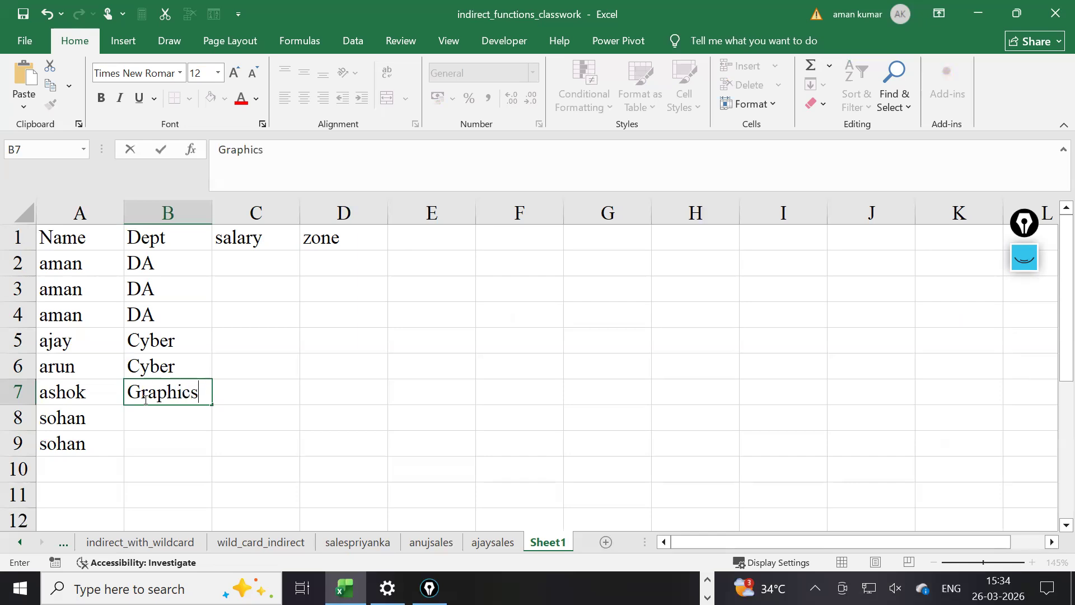
key(Return)
click(174, 401)
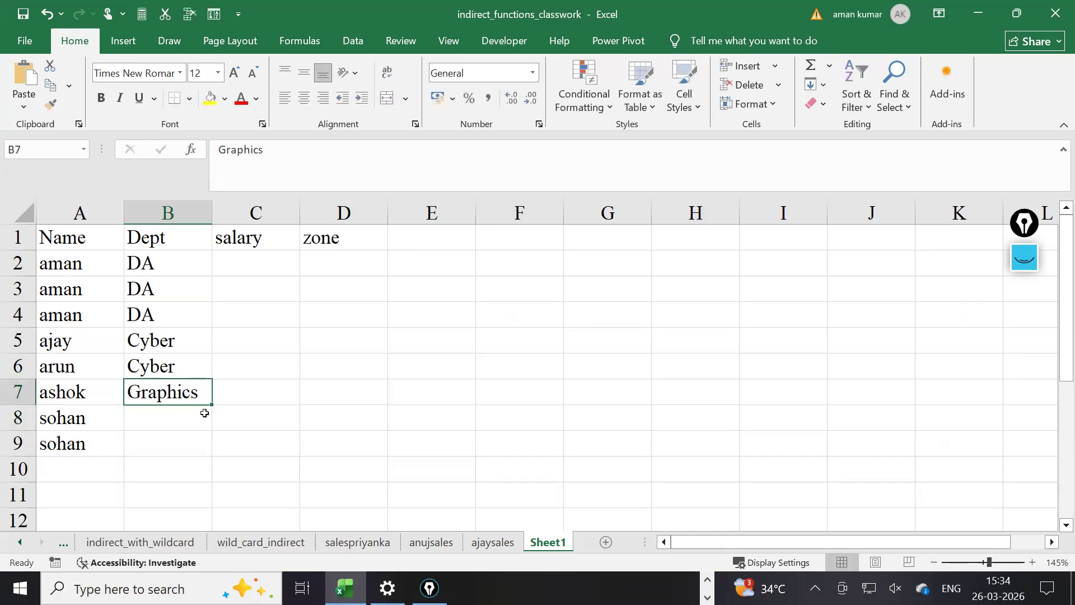
drag(211, 406, 210, 451)
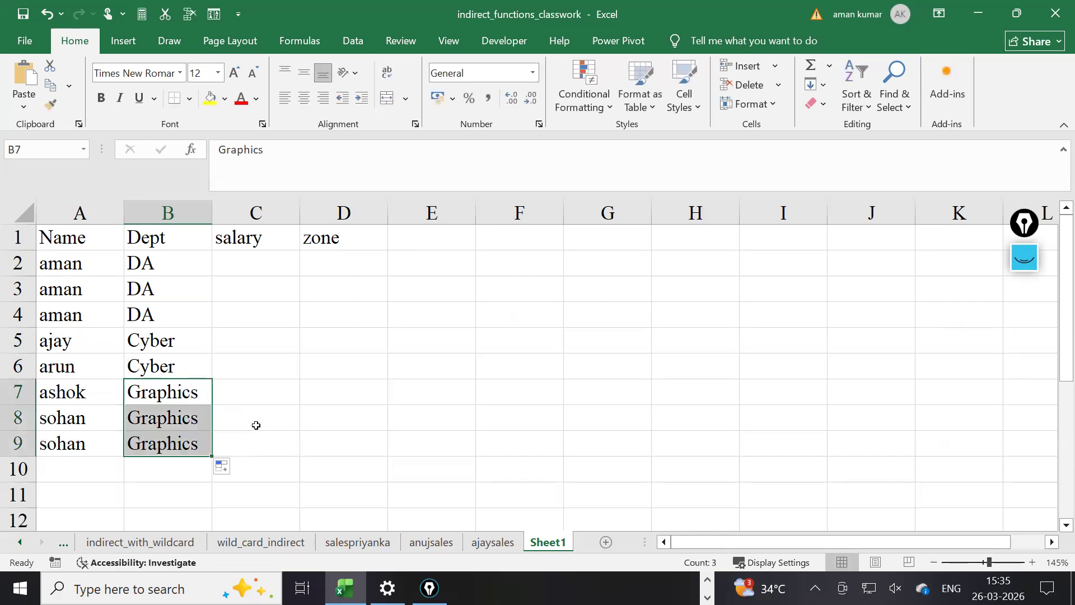
Enter 2000 in C2 and fill the salary column down to C9 as a series increasing by 1
click(259, 272)
text(2000)
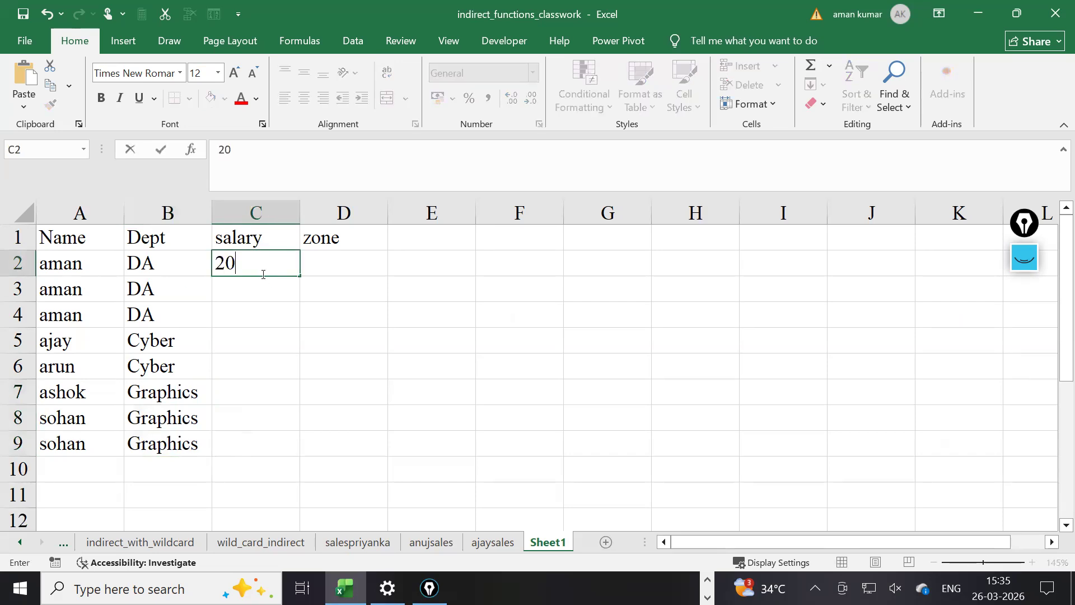
key(Return)
click(247, 272)
click(303, 283)
click(291, 271)
drag(300, 275, 290, 446)
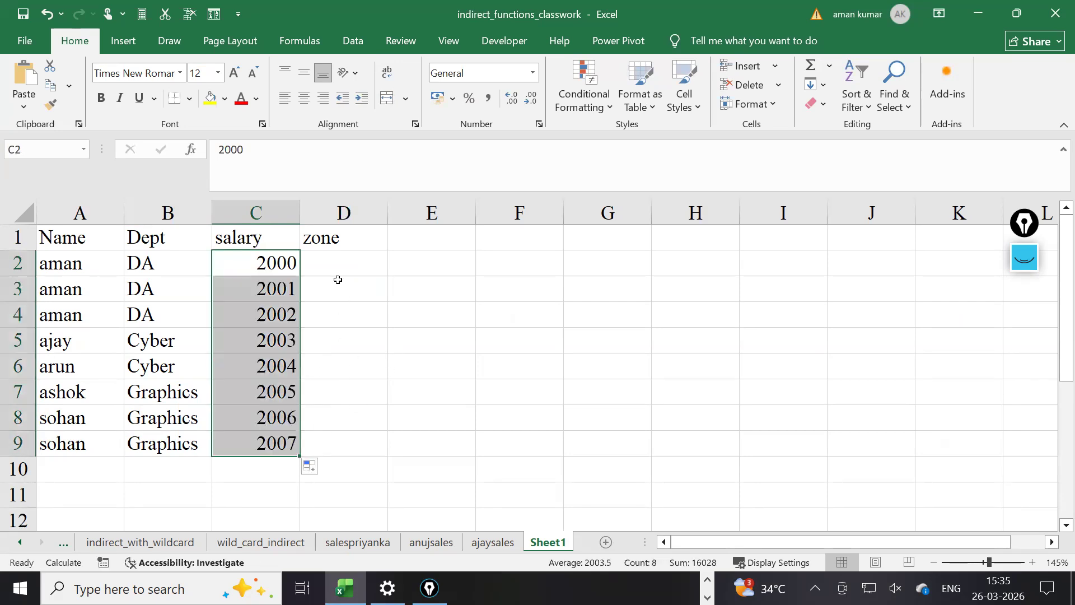
Enter "North" in D2 and "west" in D3 of the zone column
click(331, 267)
text(Nort)
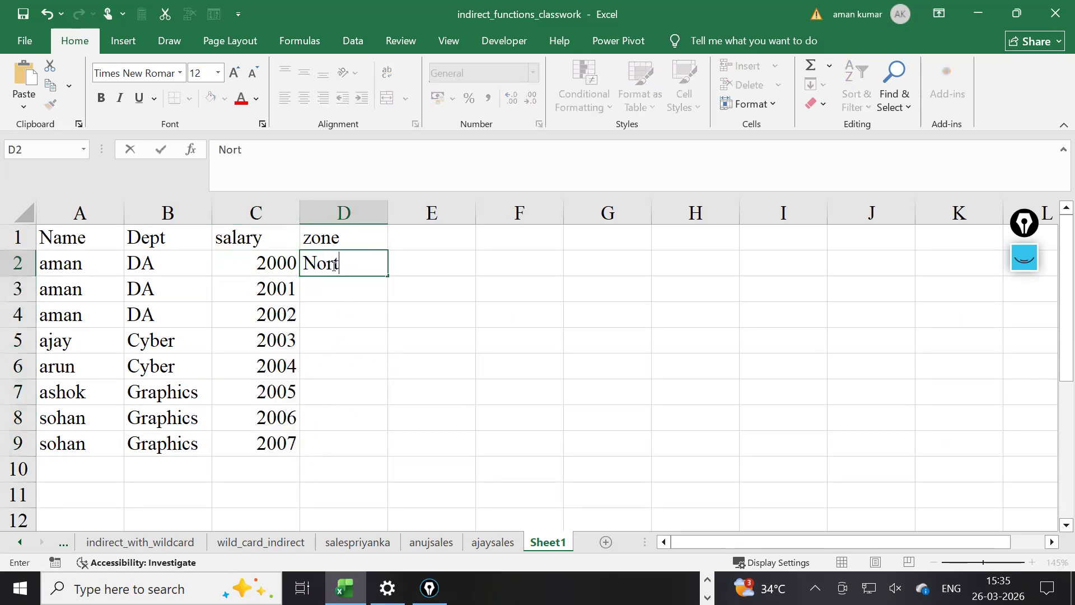
text(h)
key(Return)
text(west)
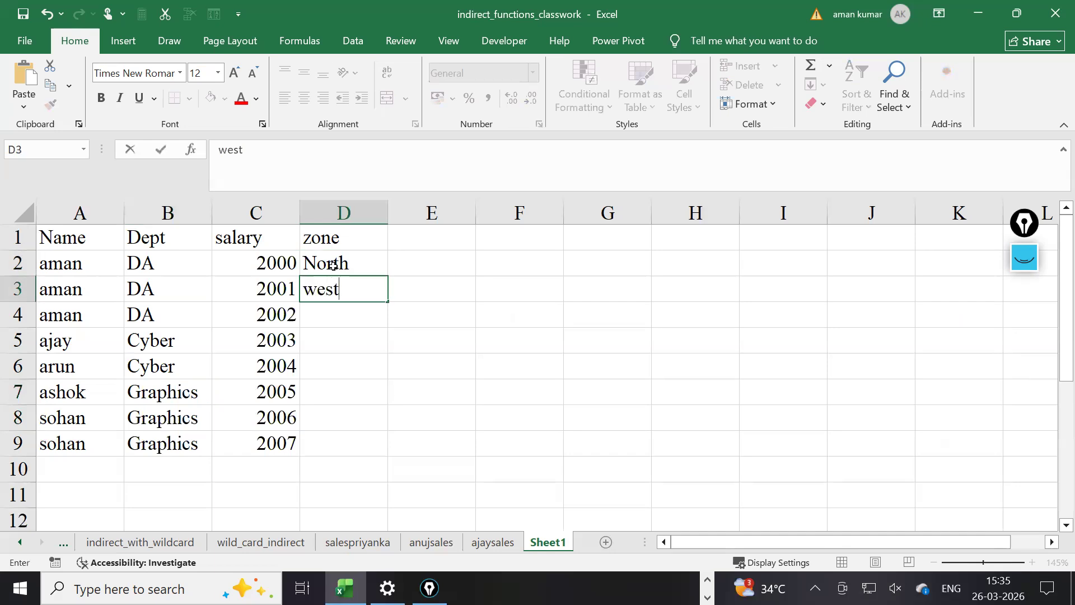
key(Return)
Change the zone entry in D2 to lowercase "north"
click(332, 266)
double_click(332, 265)
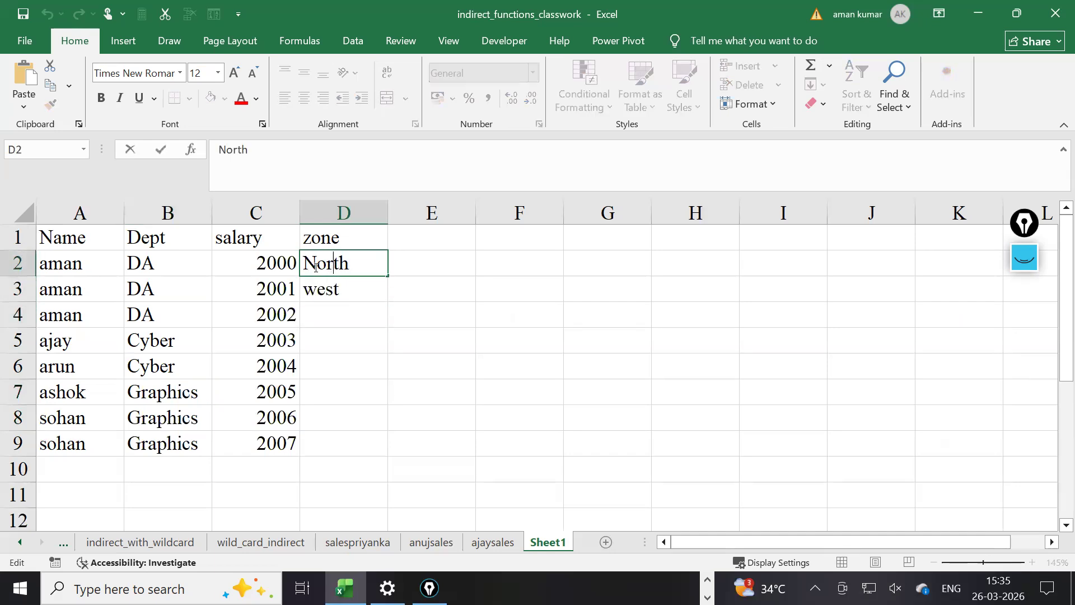
key(BackSpace)
text(n)
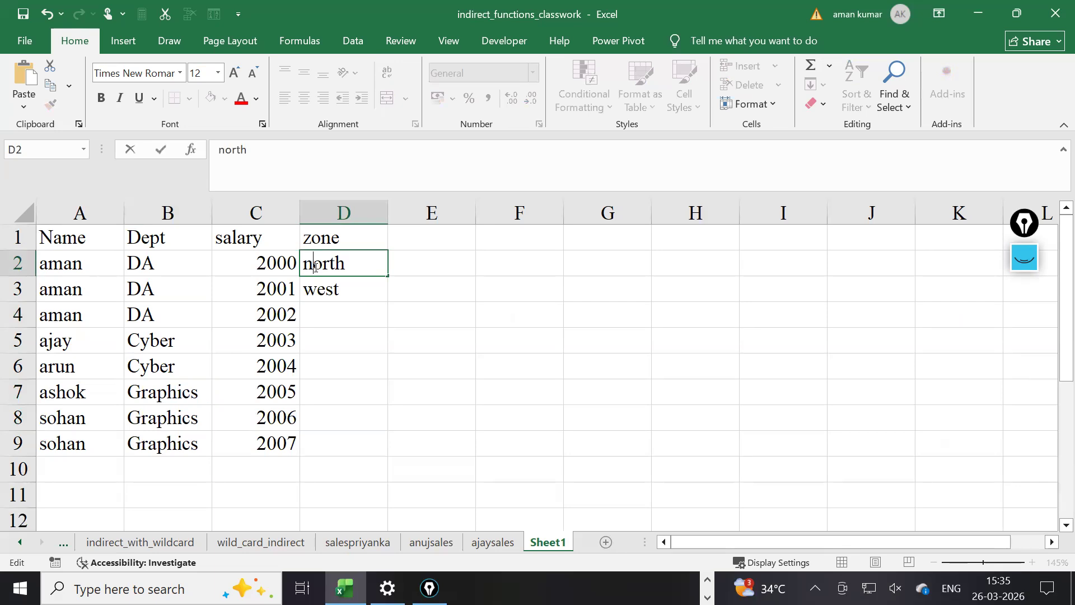
key(Return)
Enter "west" in D4 and "north" in D5
click(320, 315)
text(west)
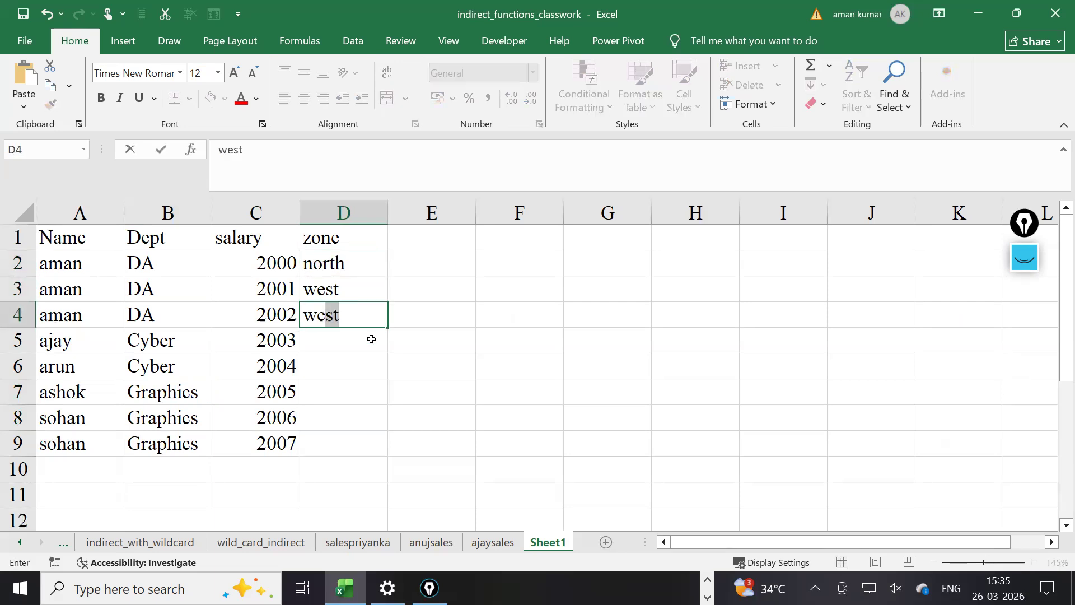
key(Return)
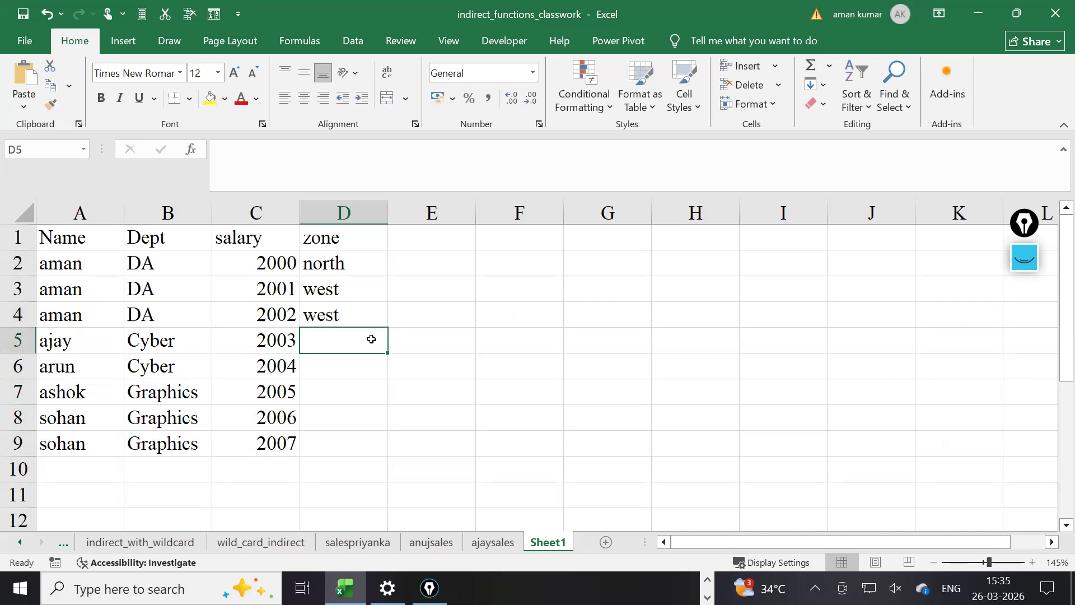
text(west)
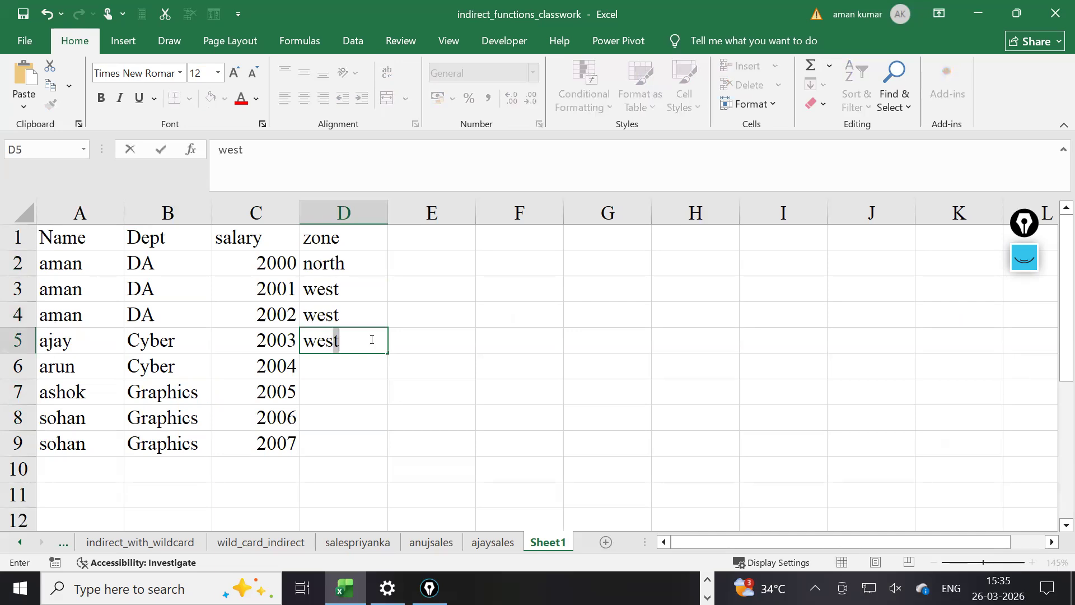
key(BackSpace)
key(BackSpace)
key(BackSpace)
key(BackSpace)
text(north)
key(Return)
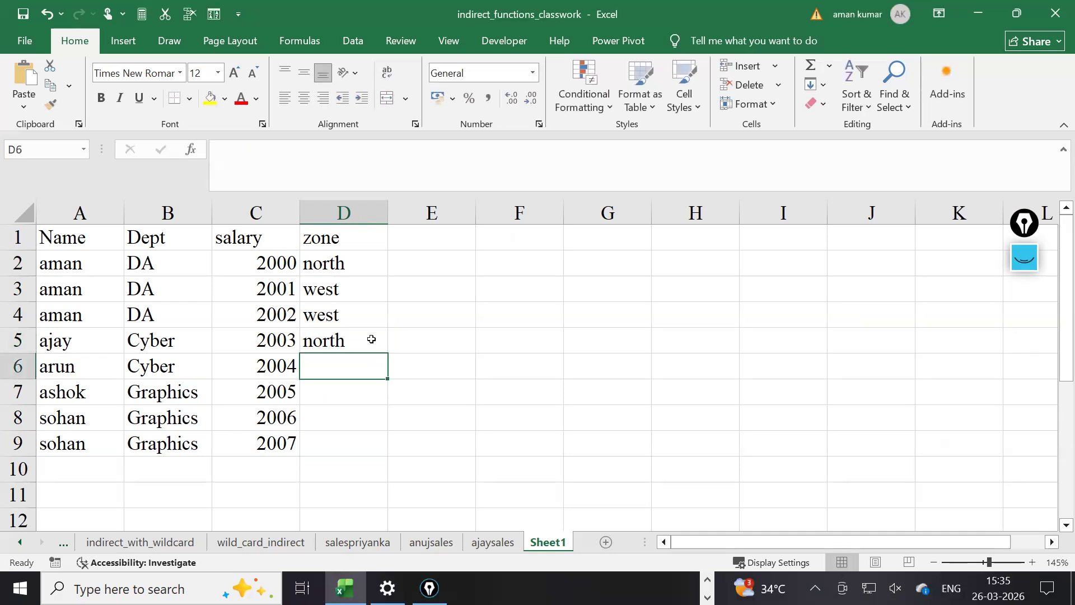
Enter "south" as the zone in D6
text(n)
key(BackSpace)
key(BackSpace)
text(so)
key(BackSpace)
key(BackSpace)
key(BackSpace)
key(BackSpace)
text(outh)
key(Return)
Enter "east" in D7 and D8 and "west" in D9
text(e)
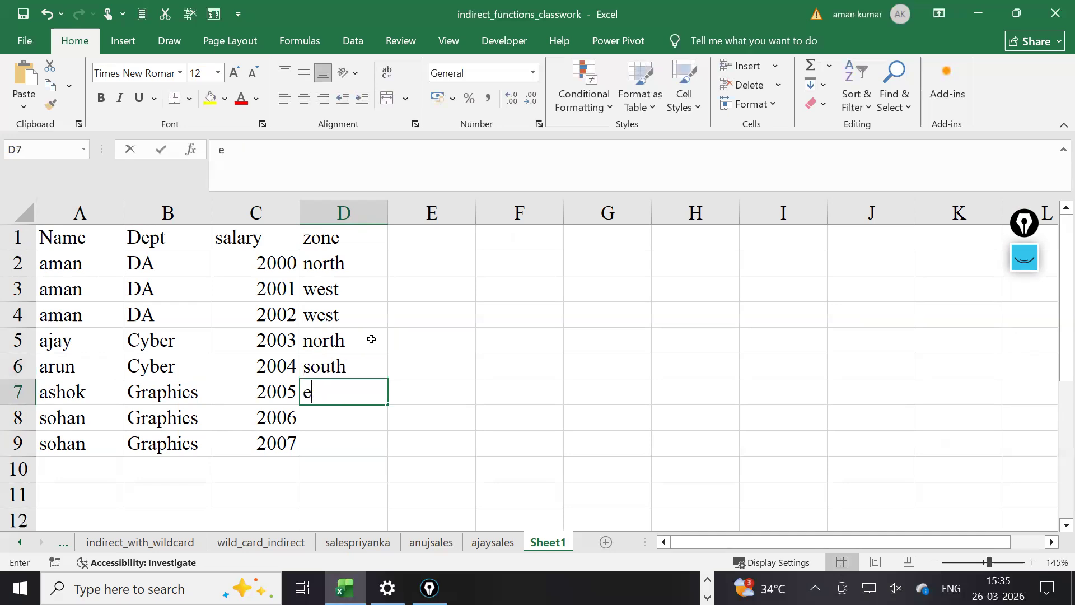
text(ast)
key(Return)
text(e)
key(BackSpace)
text(ast)
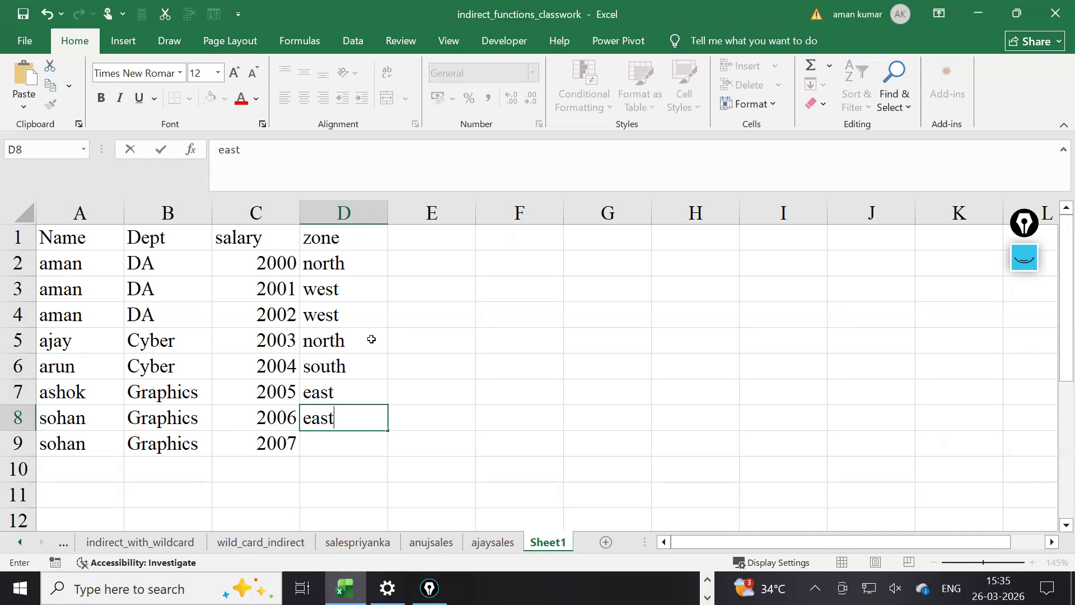
key(Return)
text(west)
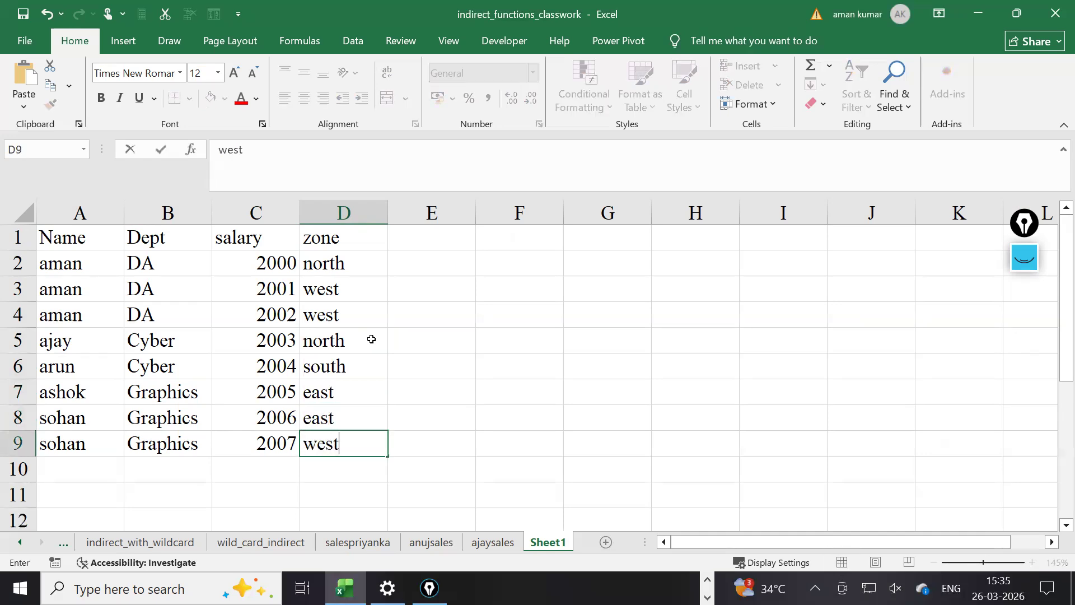
key(Return)
Center the contents of A1:D9 horizontally
drag(59, 239, 330, 446)
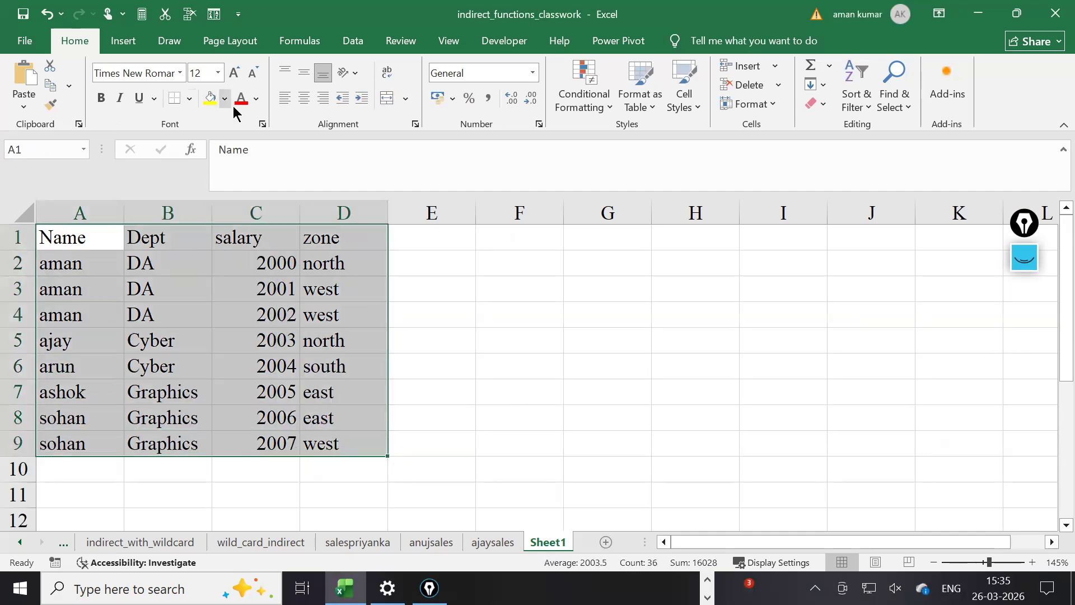
click(304, 97)
click(213, 255)
drag(108, 245, 324, 211)
click(258, 100)
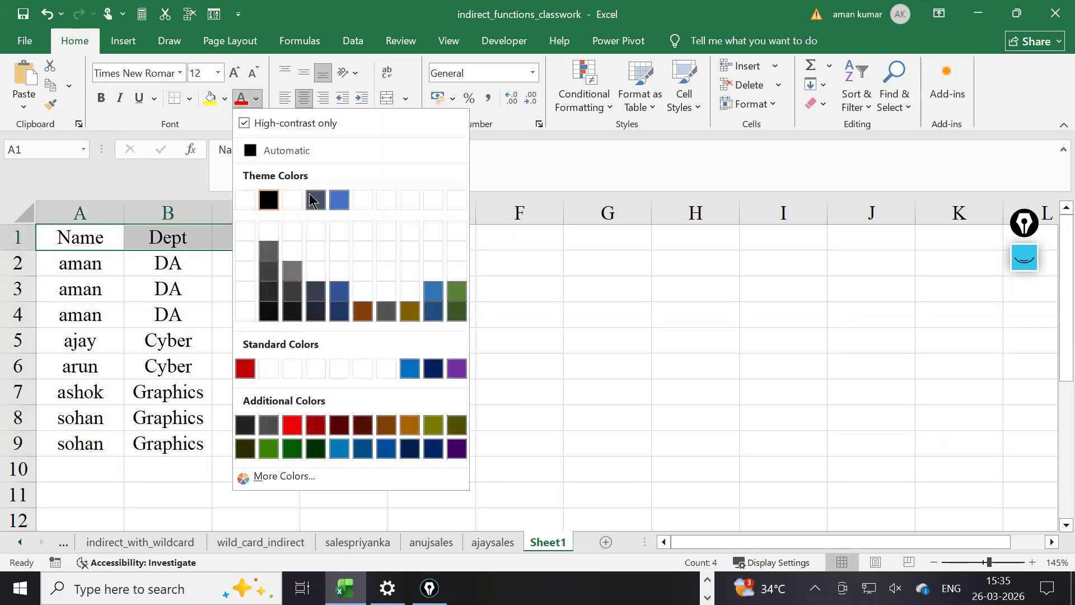
key(Escape)
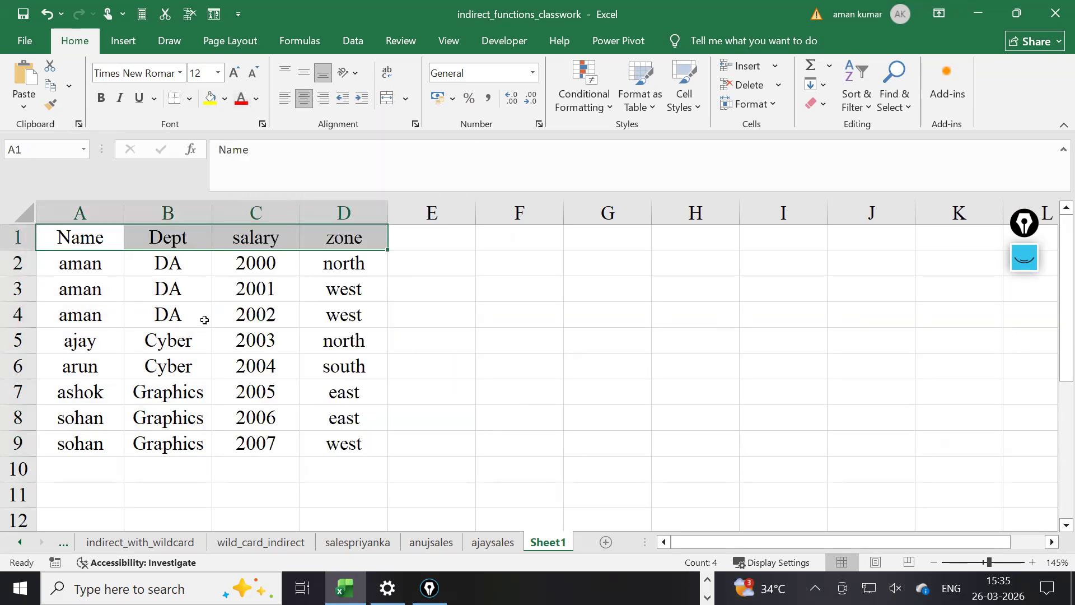
Convert the range A1:D9 into a table with headers
click(204, 319)
drag(105, 252, 334, 393)
drag(84, 237, 312, 442)
click(80, 289)
click(80, 237)
drag(84, 237, 346, 445)
key(ctrl+t)
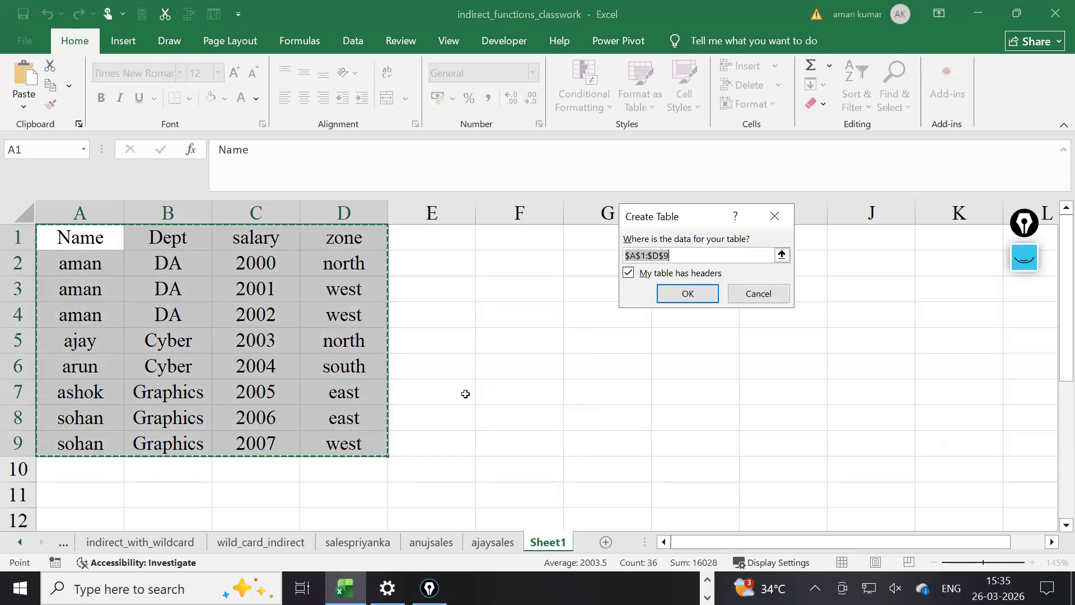
click(684, 293)
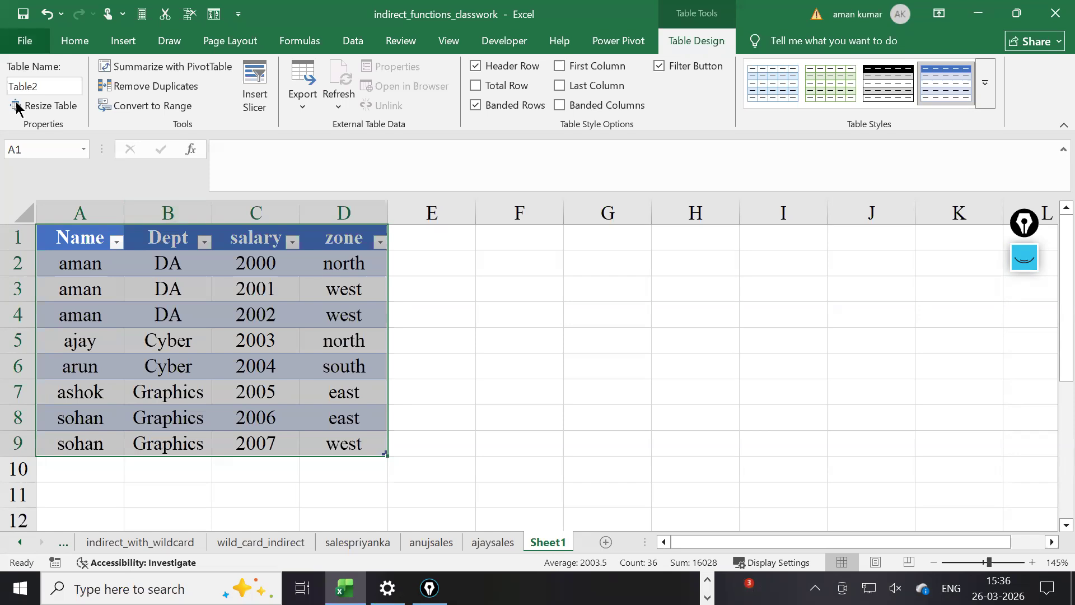
Try inserting a PivotTable from the employee table on the existing worksheet, and undo the insertion
click(124, 44)
click(28, 78)
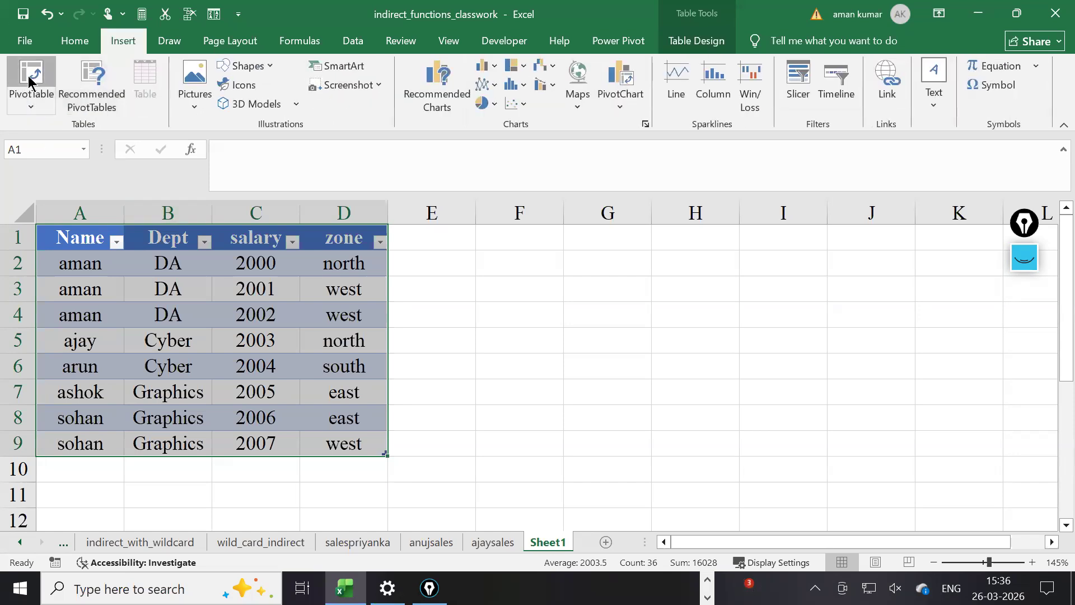
click(501, 287)
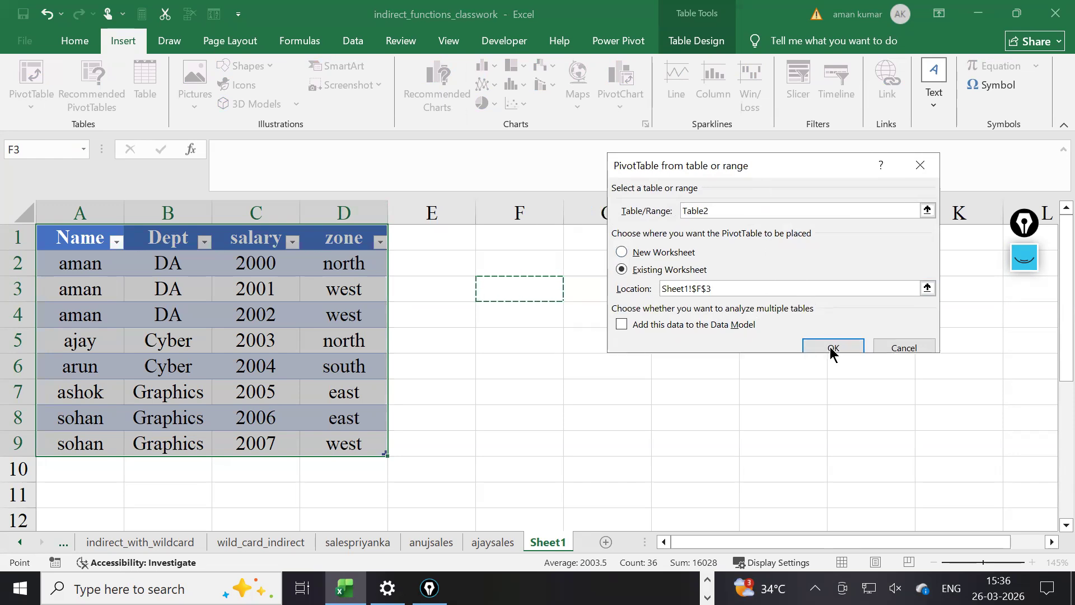
key(Return)
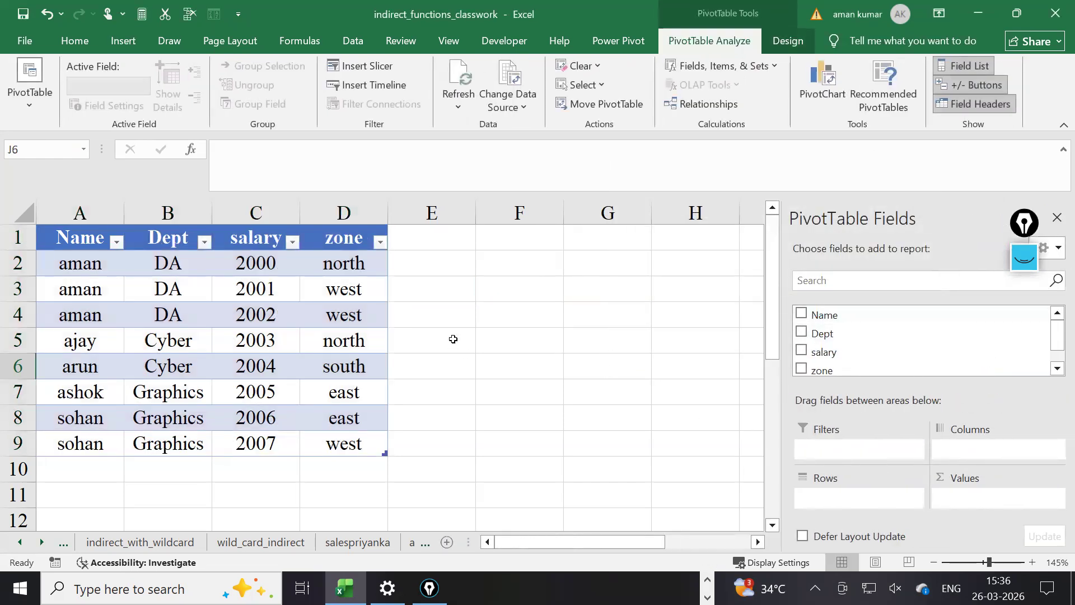
key(ctrl+z)
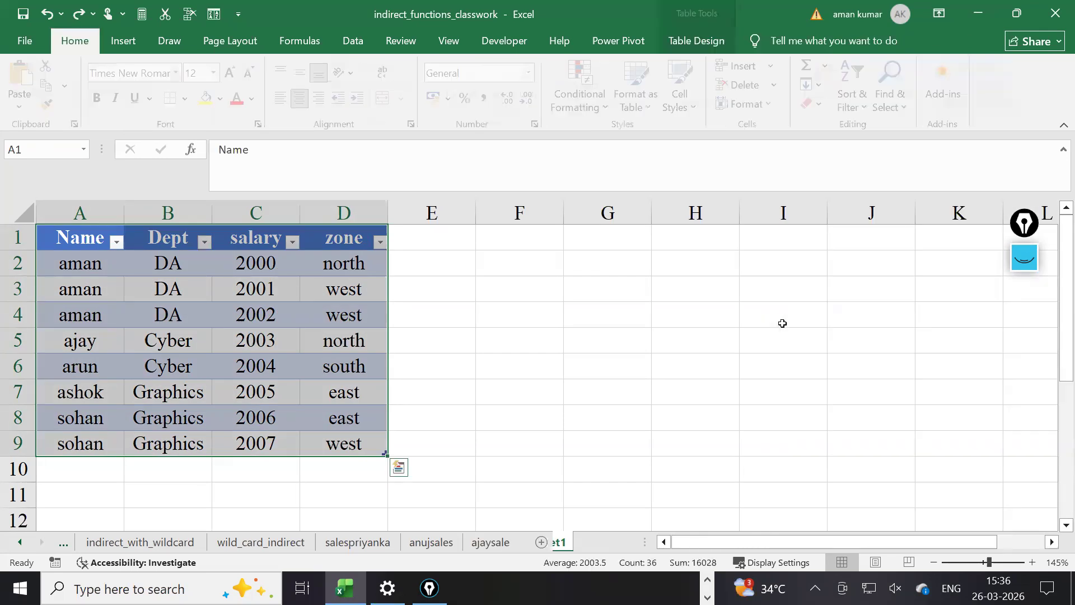
Insert a PivotTable based on the employee table into the existing worksheet at F3
click(312, 318)
click(124, 48)
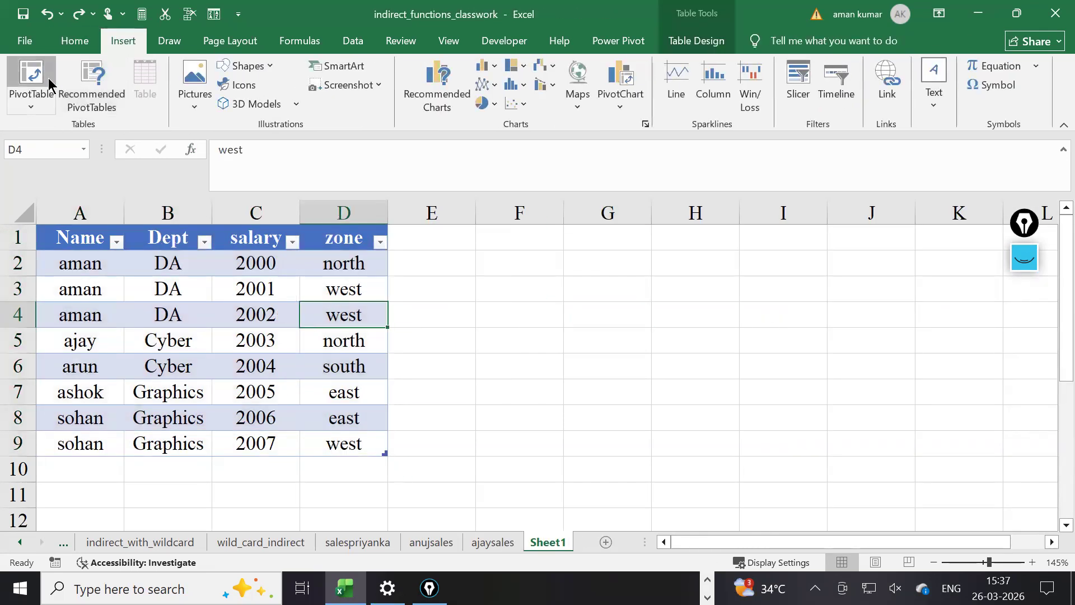
click(32, 75)
click(644, 271)
click(492, 289)
click(840, 347)
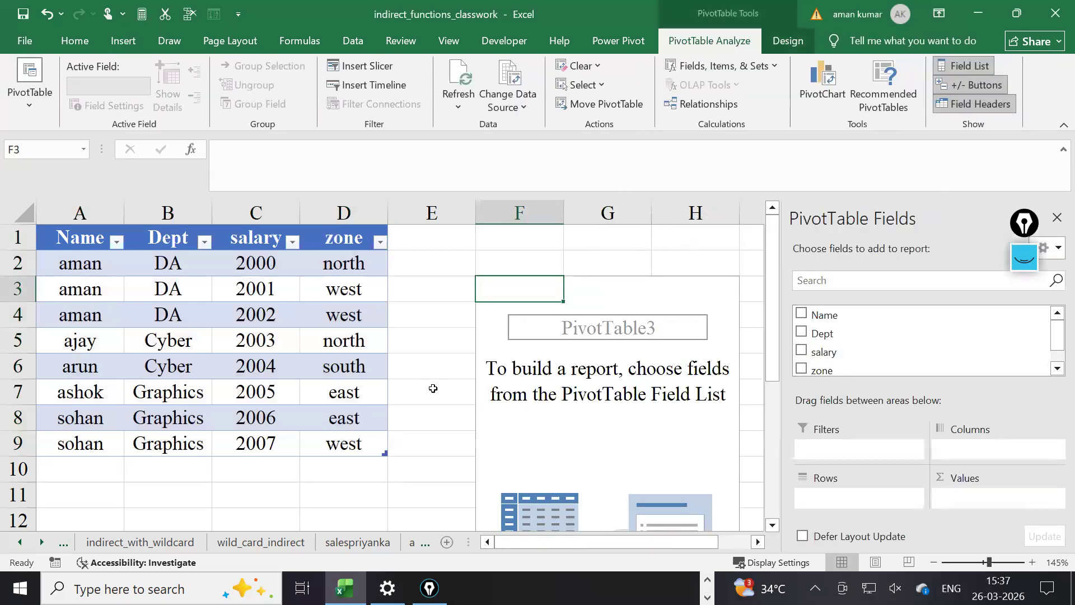
Lay out the PivotTable with Name in Rows, salary in Values, Dept in Columns and zone in Filters
scroll(554, 336, down, 1)
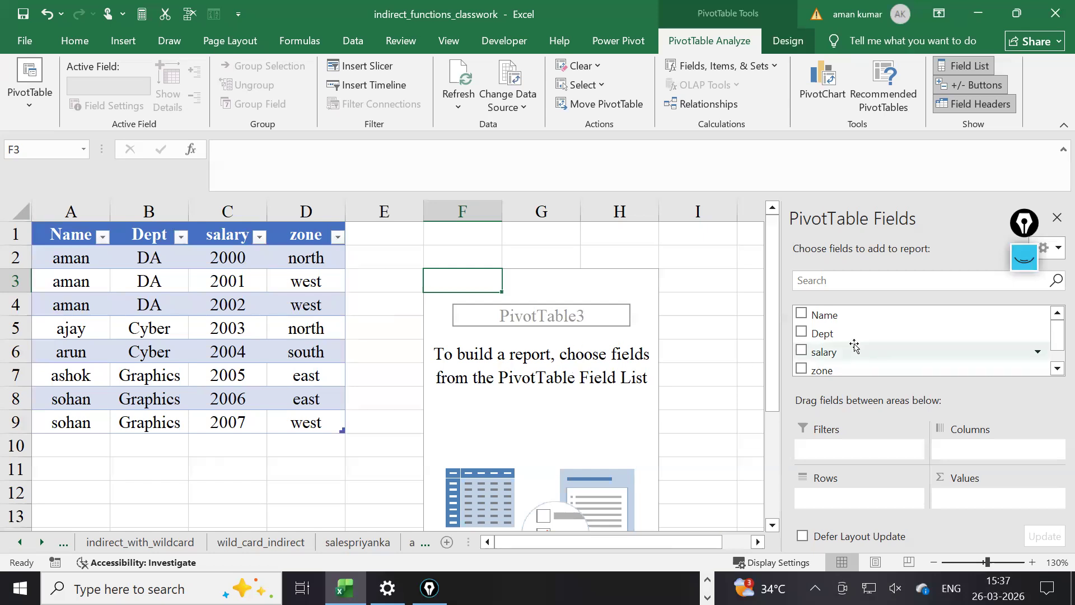
mouse_move(821, 314)
mouse_down()
mouse_move(867, 472)
mouse_move(863, 501)
mouse_up()
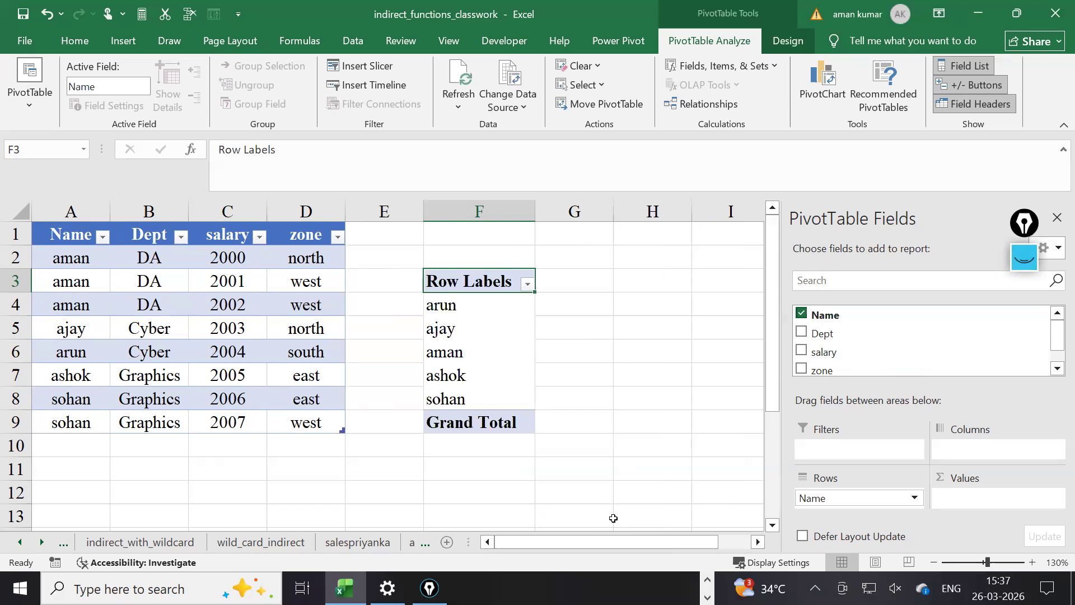
drag(823, 352, 1002, 500)
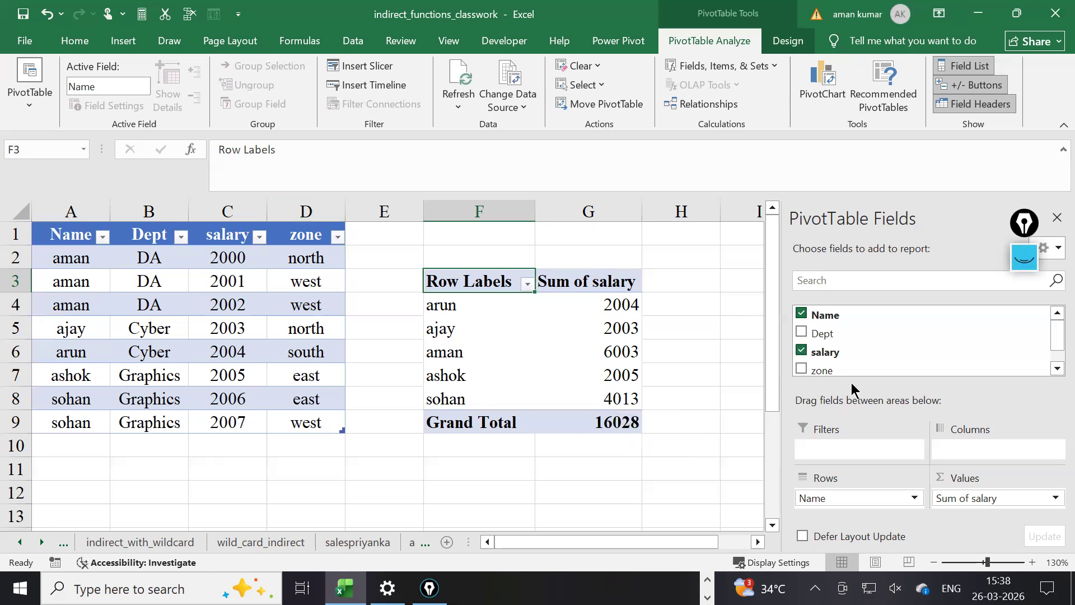
drag(826, 336, 996, 448)
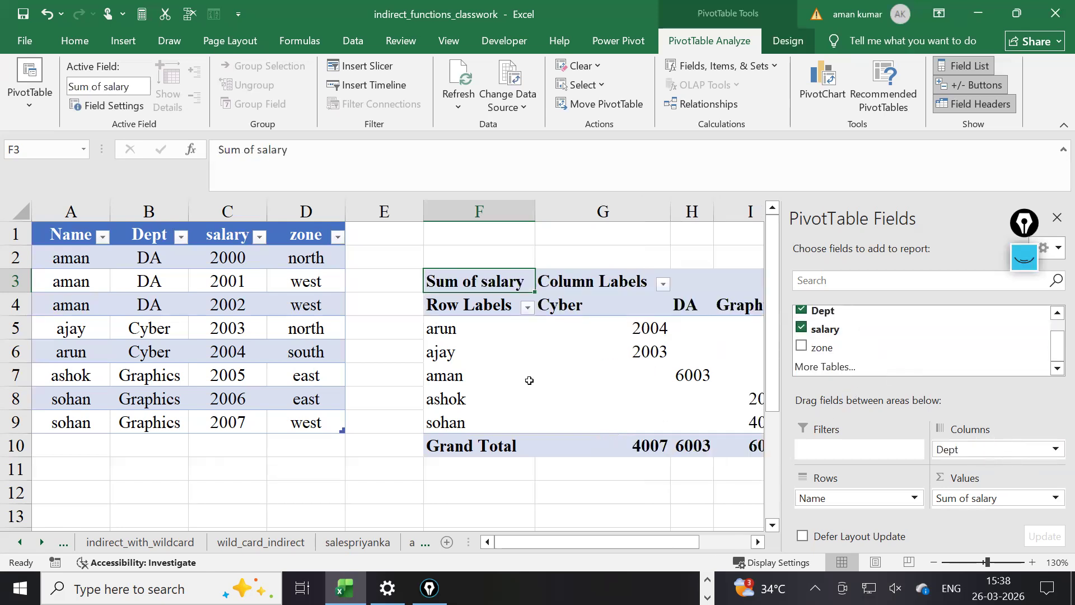
ctrl+scroll(495, 361, down, 2)
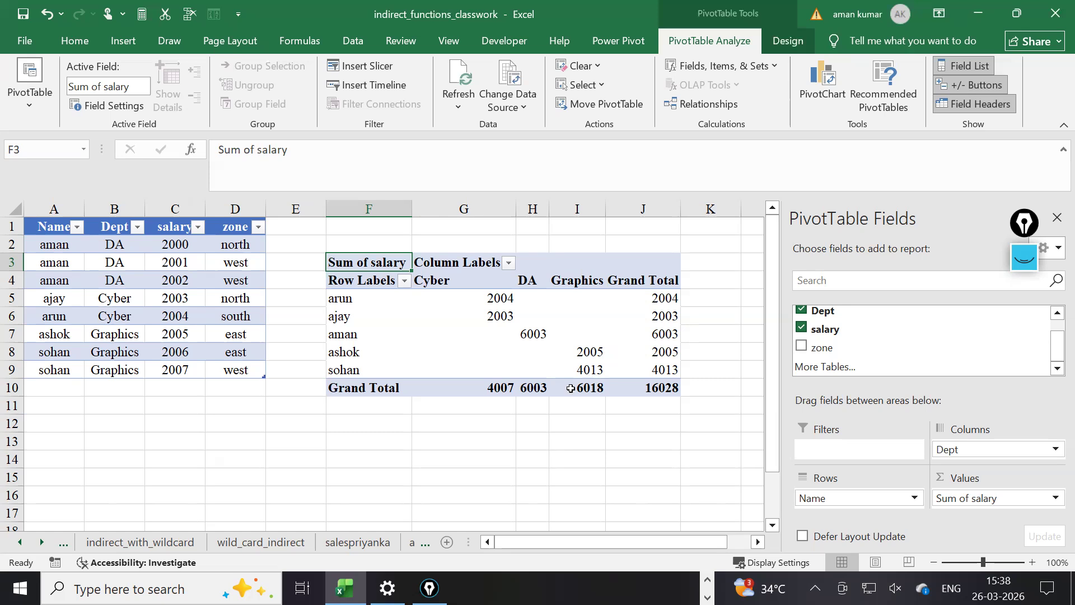
scroll(895, 364, up, 1)
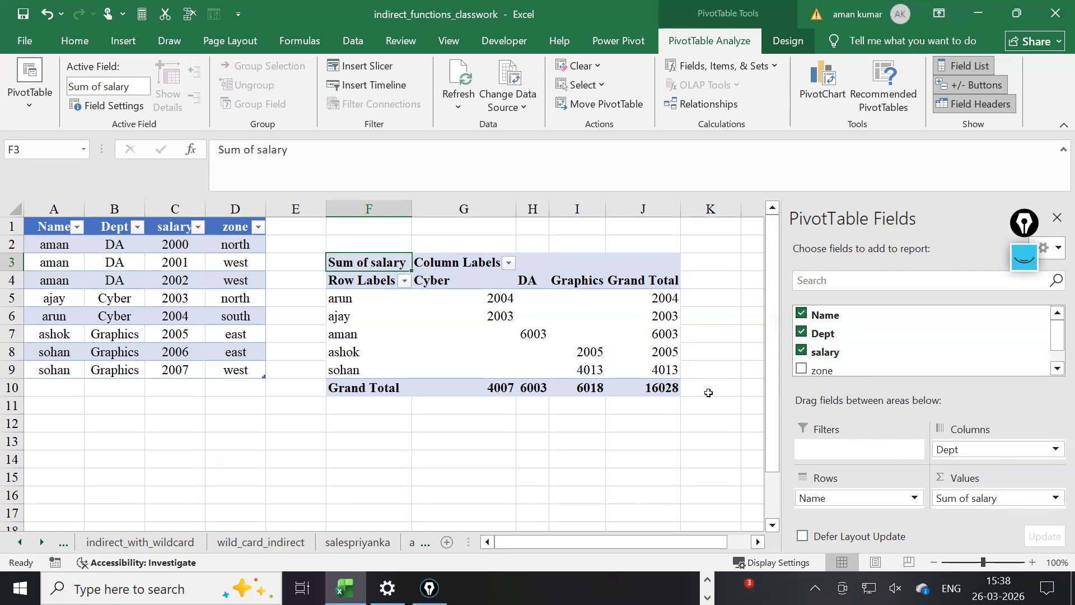
drag(815, 370, 834, 449)
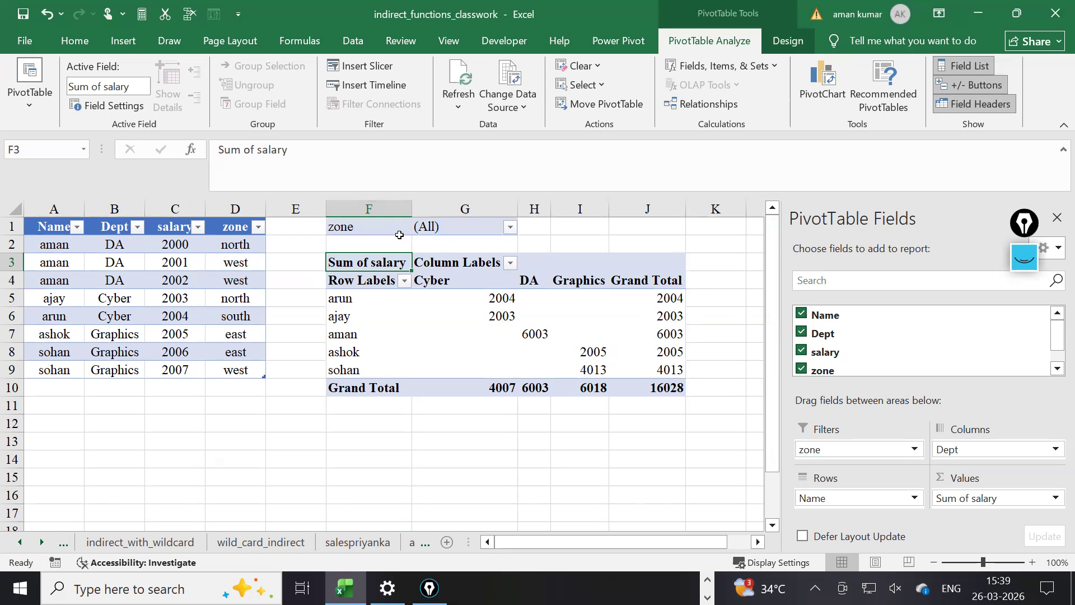
Examine the salary values of the first two employees across the department columns of the PivotTable
click(337, 297)
click(460, 280)
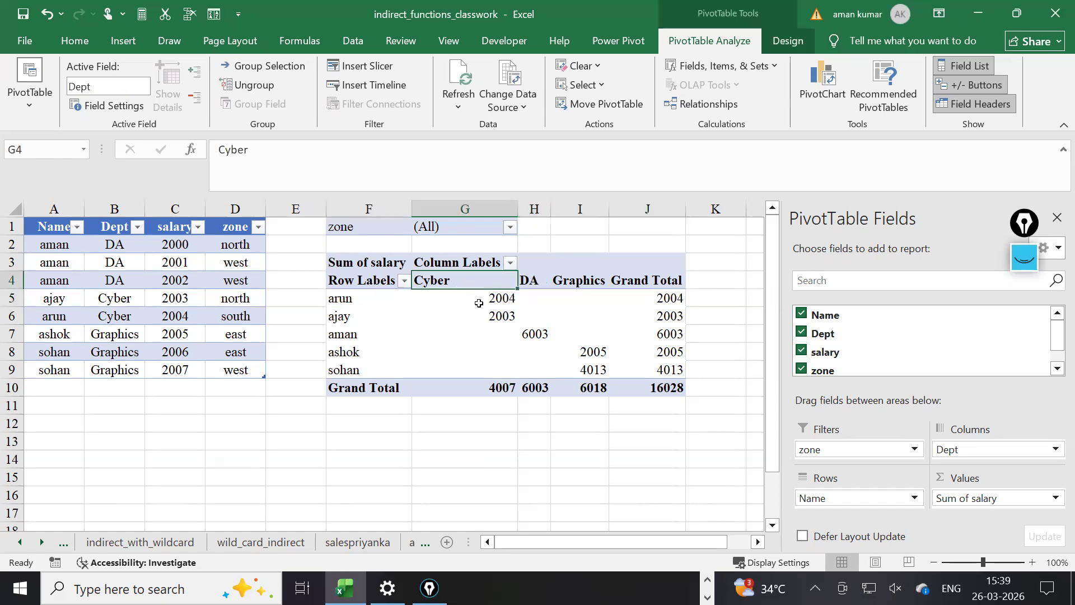
click(478, 303)
mouse_move(479, 303)
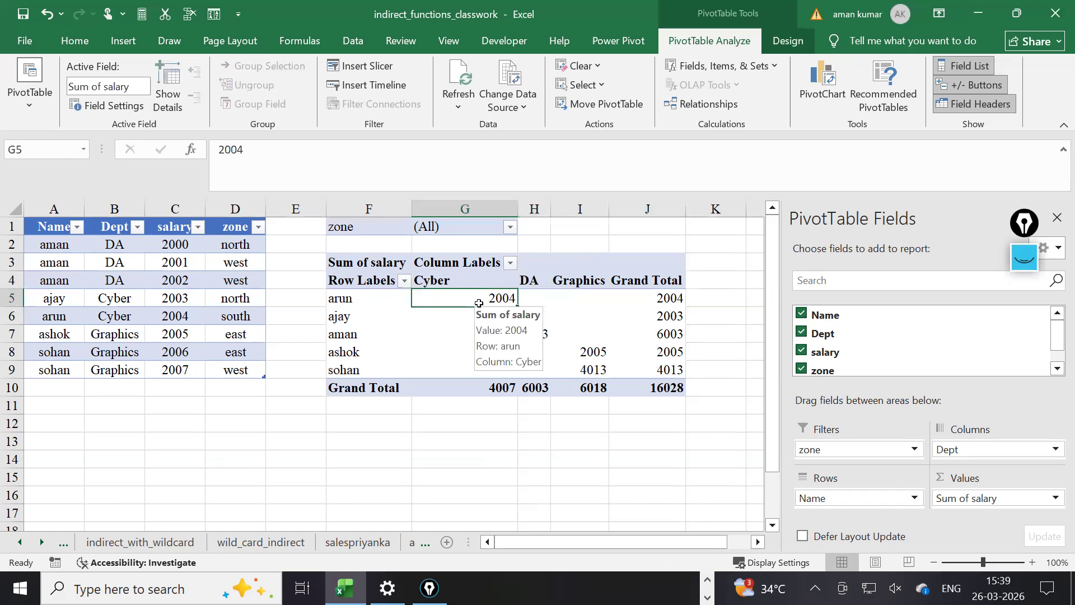
drag(563, 302, 585, 292)
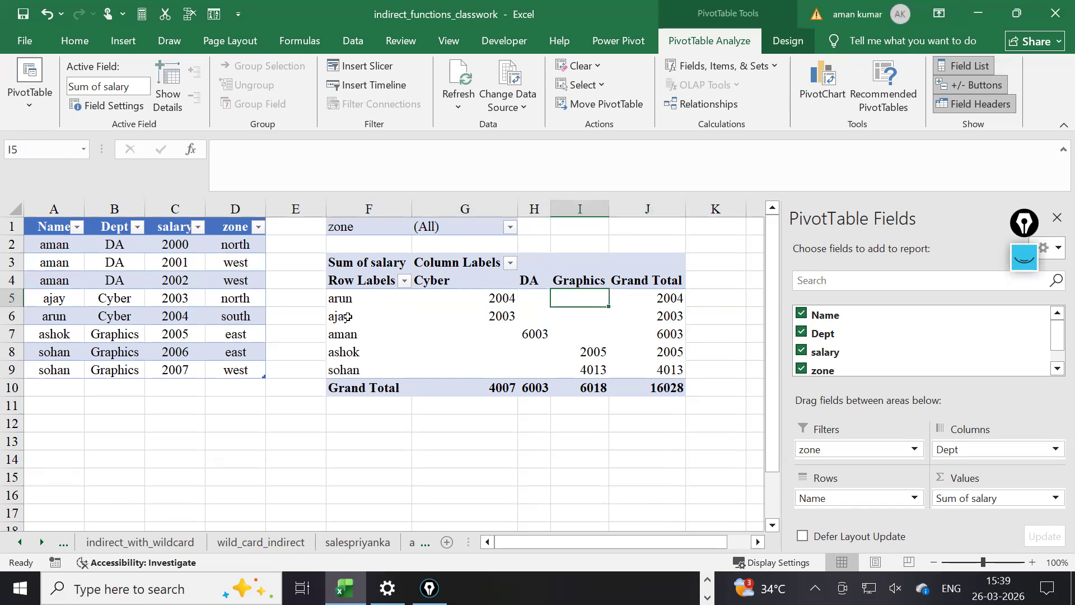
click(347, 317)
click(485, 321)
drag(532, 324, 652, 323)
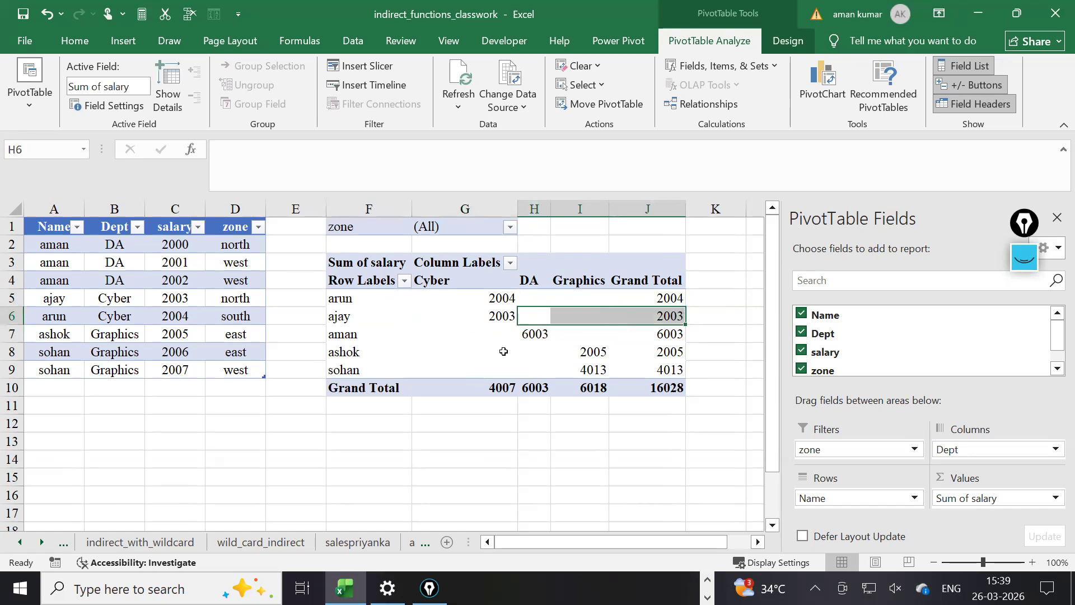
mouse_move(507, 357)
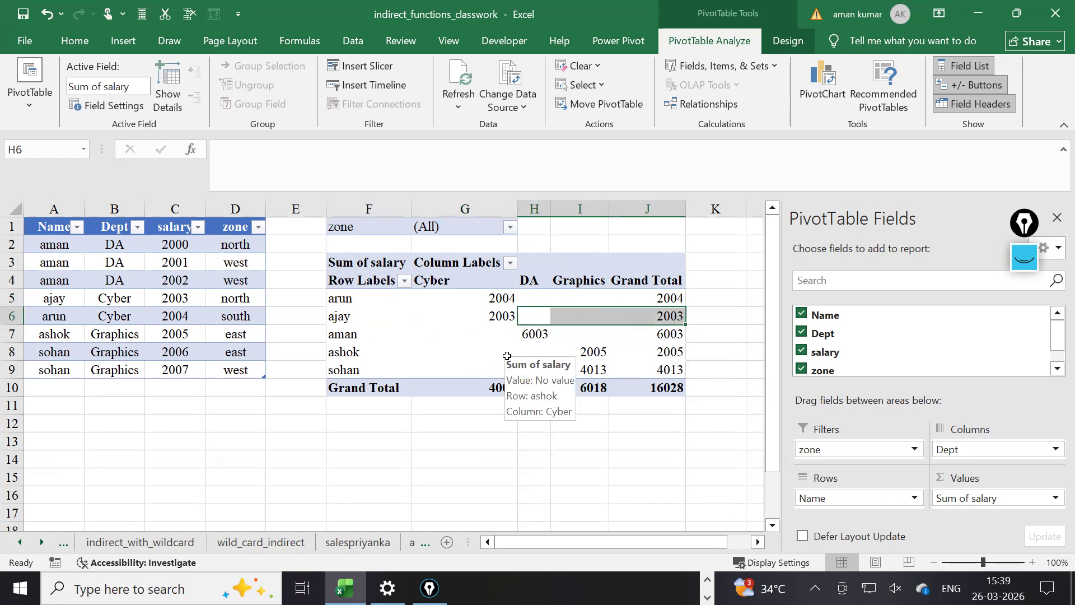
Filter the PivotTable to the north zone and check the remaining salary values
click(510, 226)
click(343, 300)
click(446, 441)
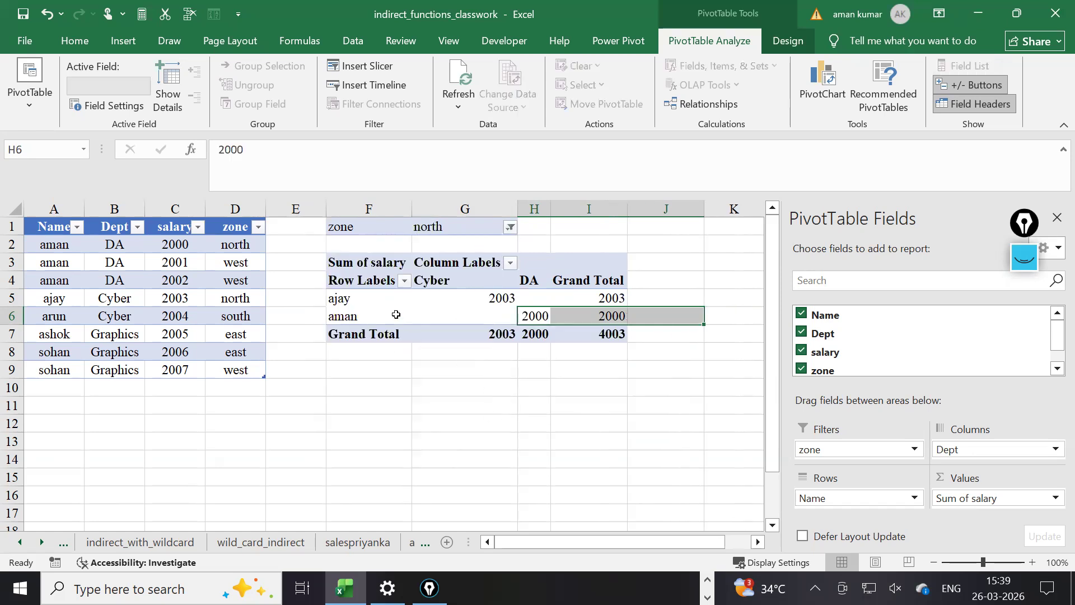
click(449, 305)
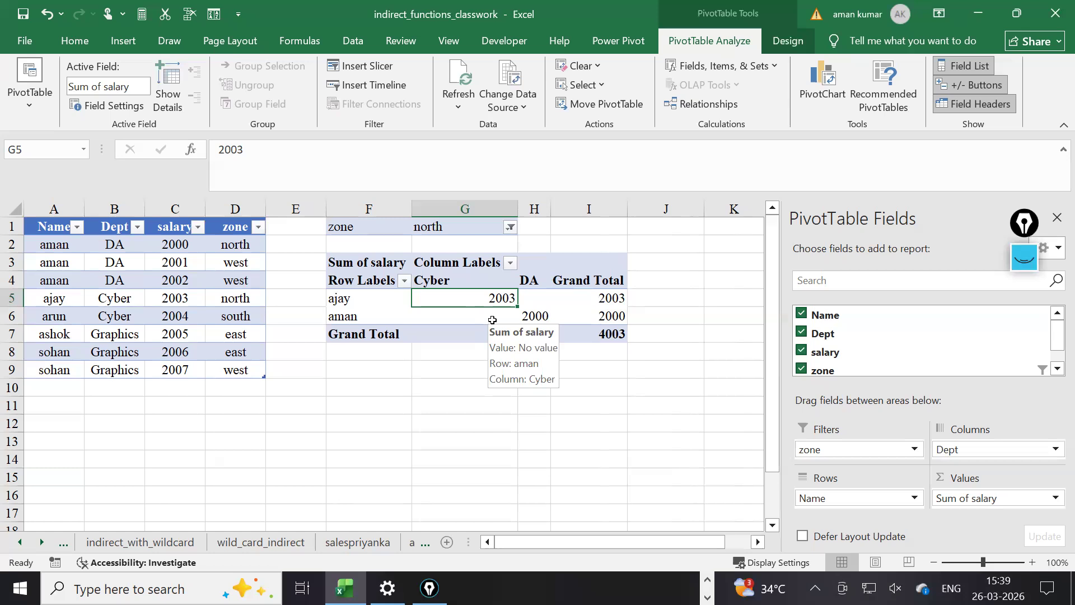
Reset the PivotTable's zone filter to (All) and check the grand totals by department
click(509, 226)
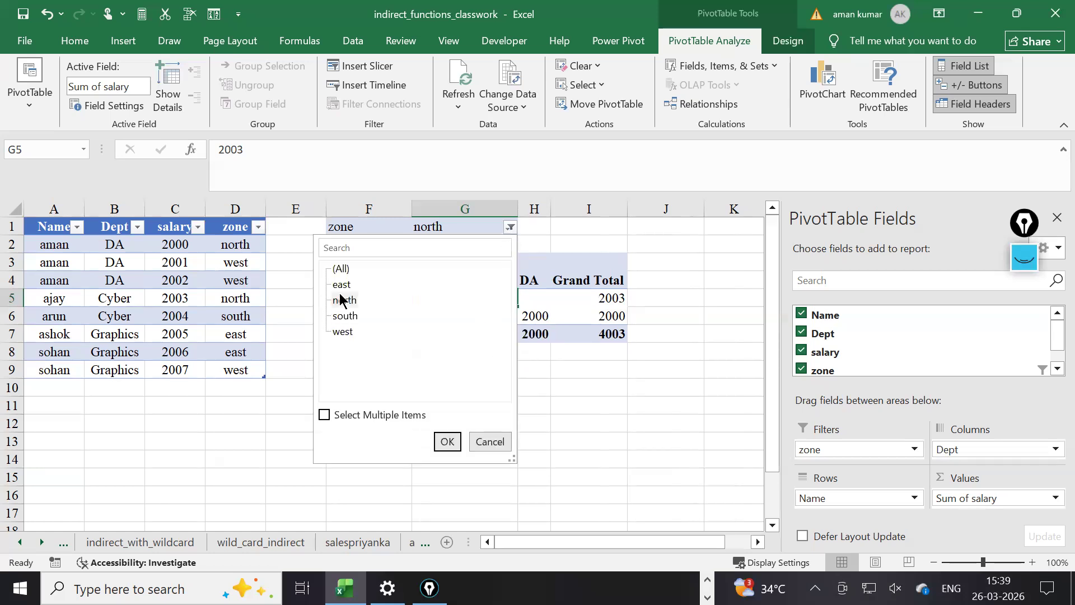
click(340, 269)
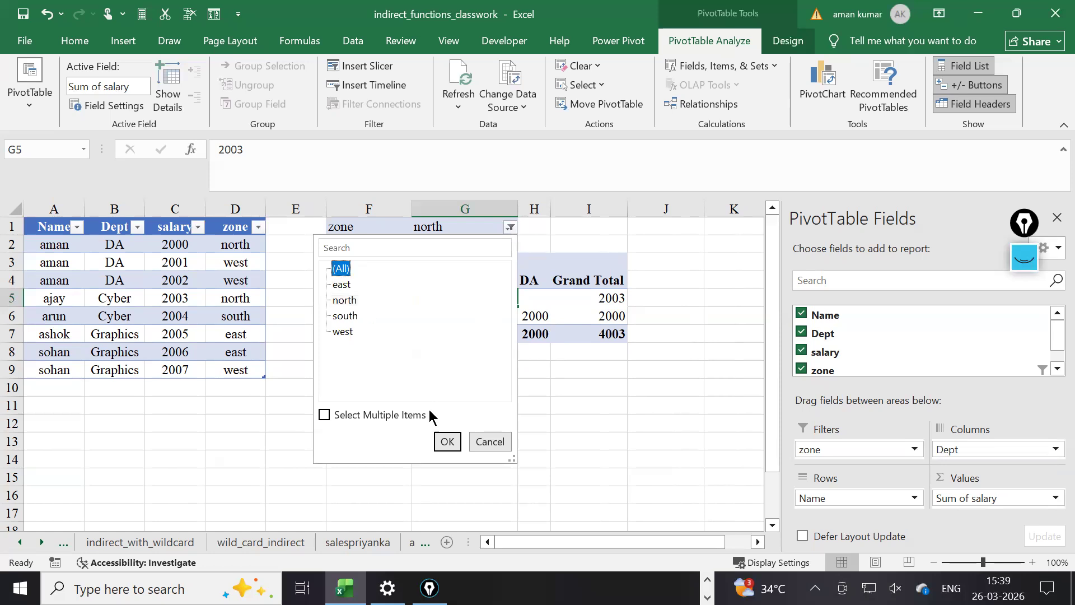
click(447, 441)
click(538, 333)
click(583, 387)
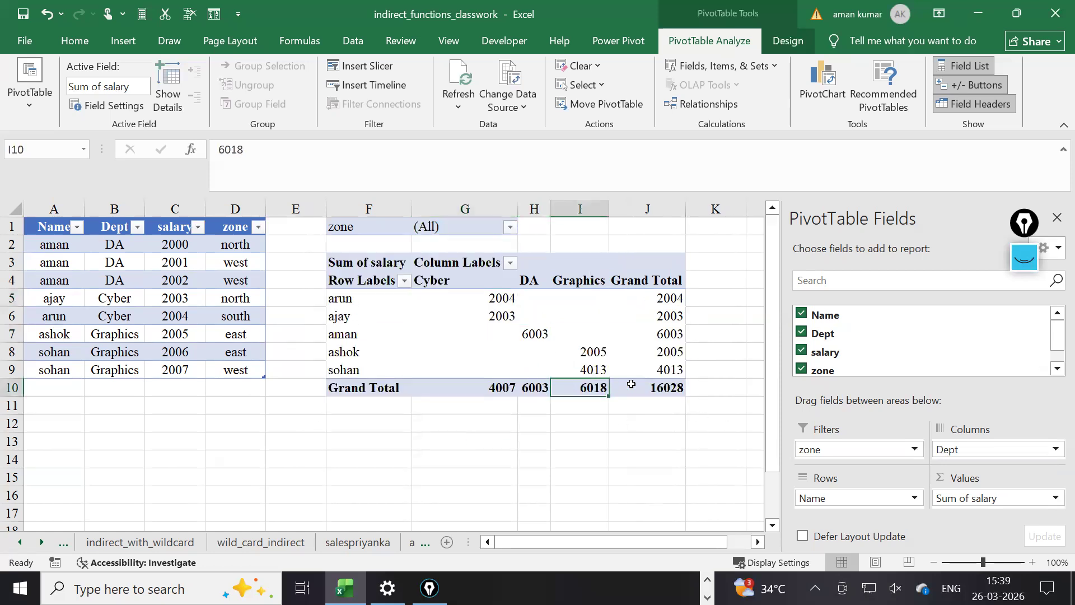
click(650, 381)
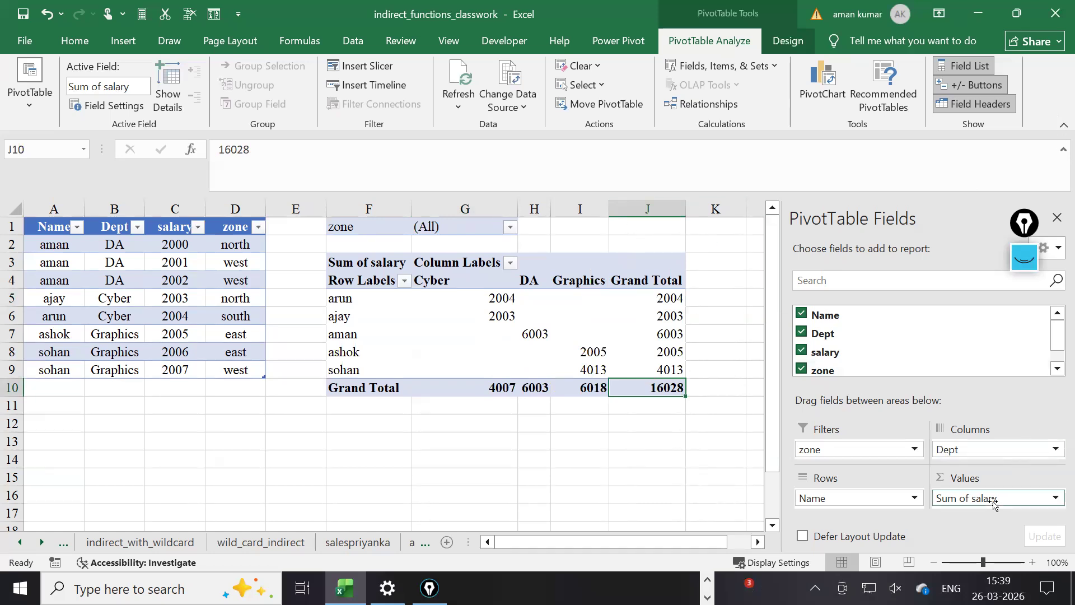
Outline the Filters and Columns areas of the field list with the screen annotation pen, and clear the marks
click(1037, 288)
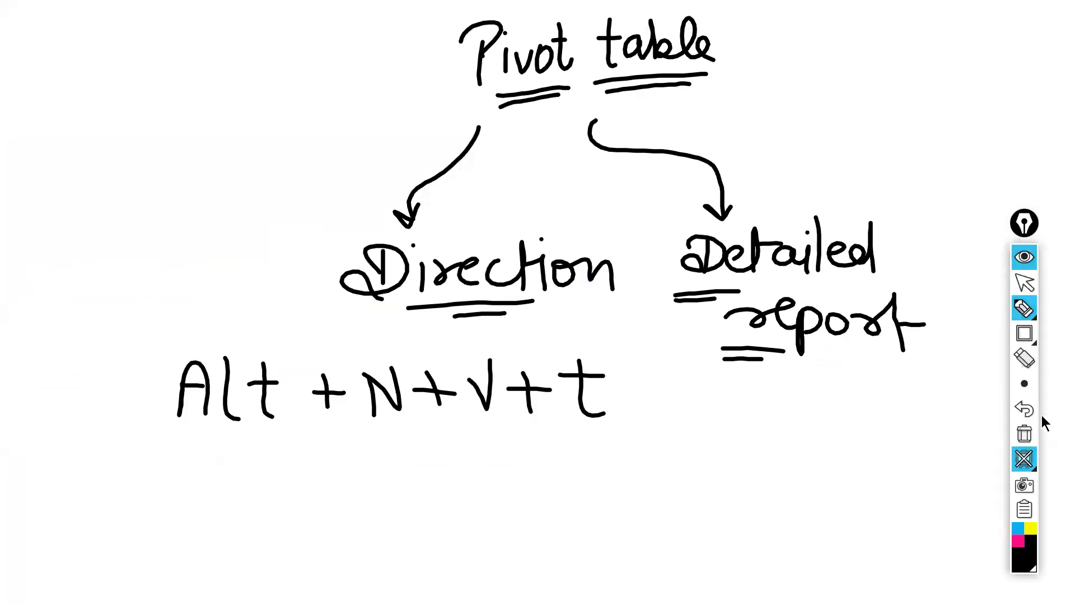
click(1023, 255)
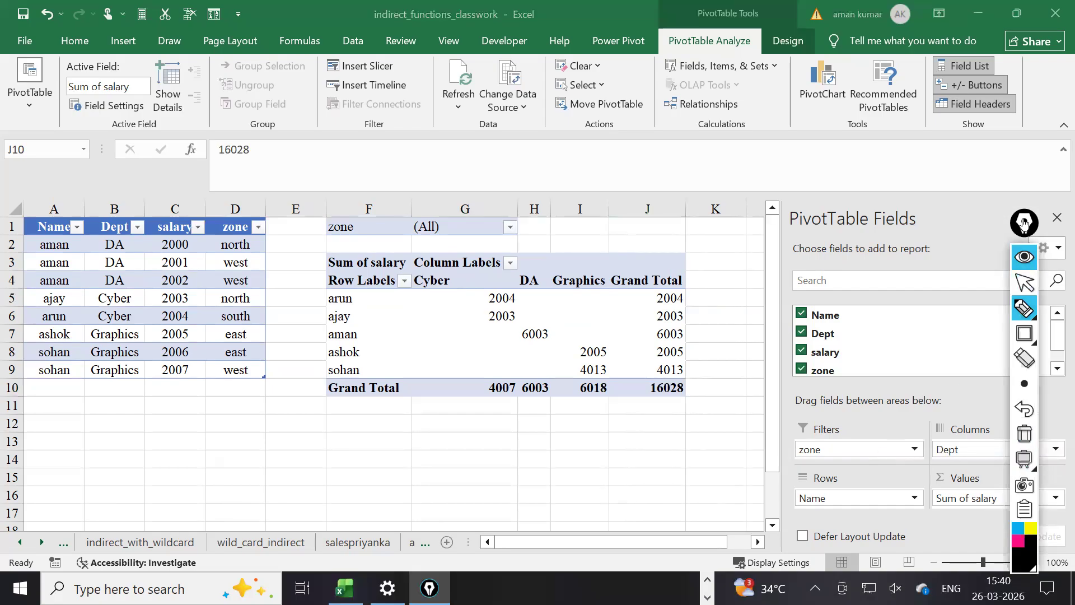
drag(1024, 222, 1049, 94)
mouse_move(865, 413)
mouse_down()
mouse_move(793, 412)
mouse_move(789, 482)
mouse_move(907, 411)
mouse_move(812, 404)
mouse_up()
mouse_move(988, 417)
mouse_down()
mouse_move(925, 416)
mouse_move(1022, 419)
mouse_move(1011, 398)
mouse_up()
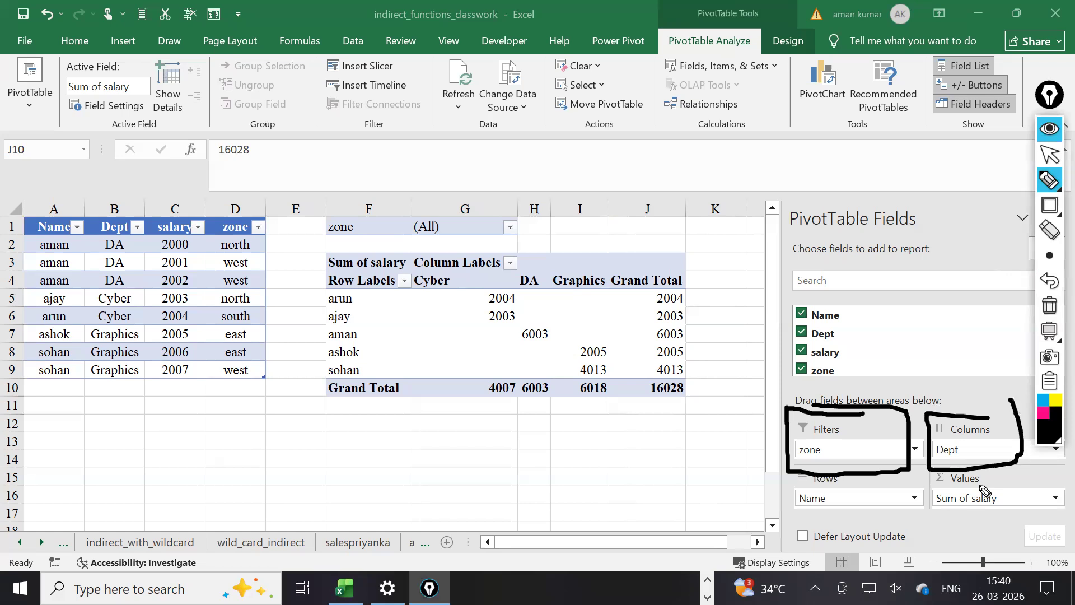
click(1049, 305)
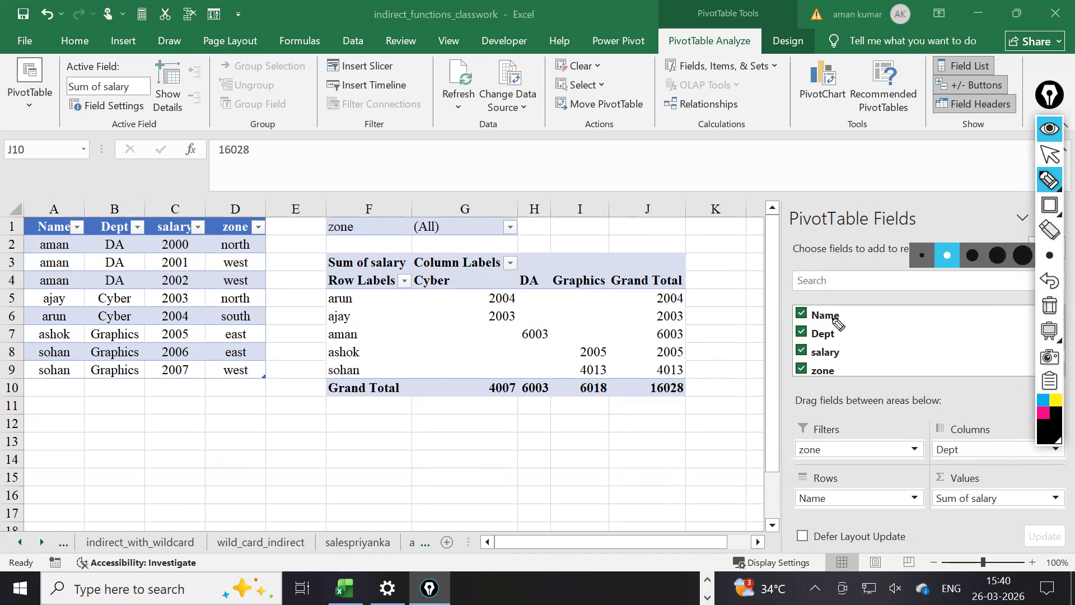
Mark the row labels, the salary column and the Values area with the pen, write "Sum", and clear the annotations
mouse_move(320, 290)
mouse_down()
mouse_move(305, 328)
mouse_move(320, 376)
mouse_up()
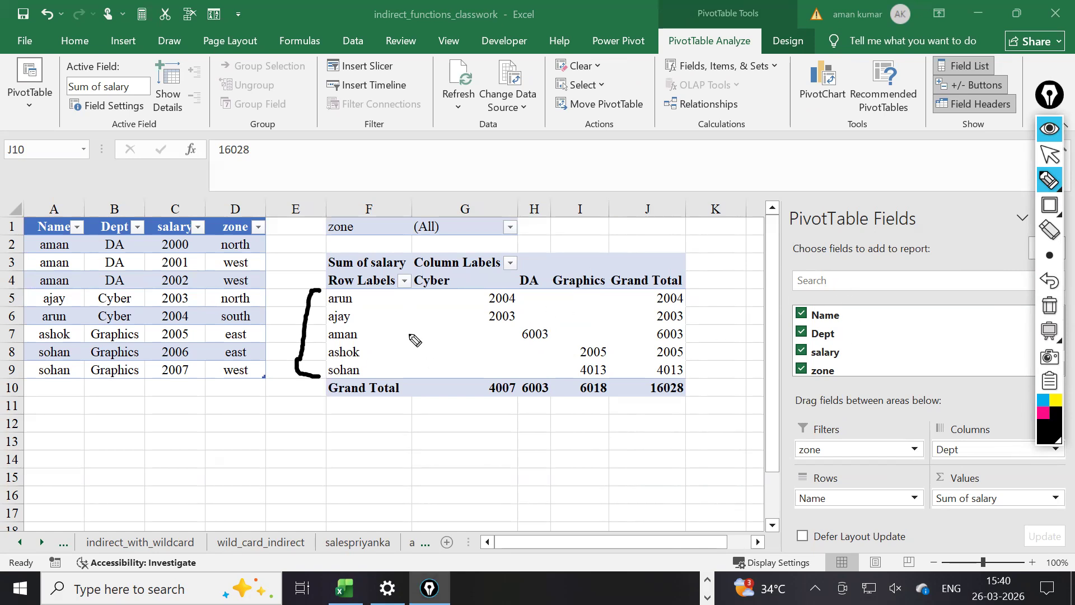
drag(193, 242, 202, 374)
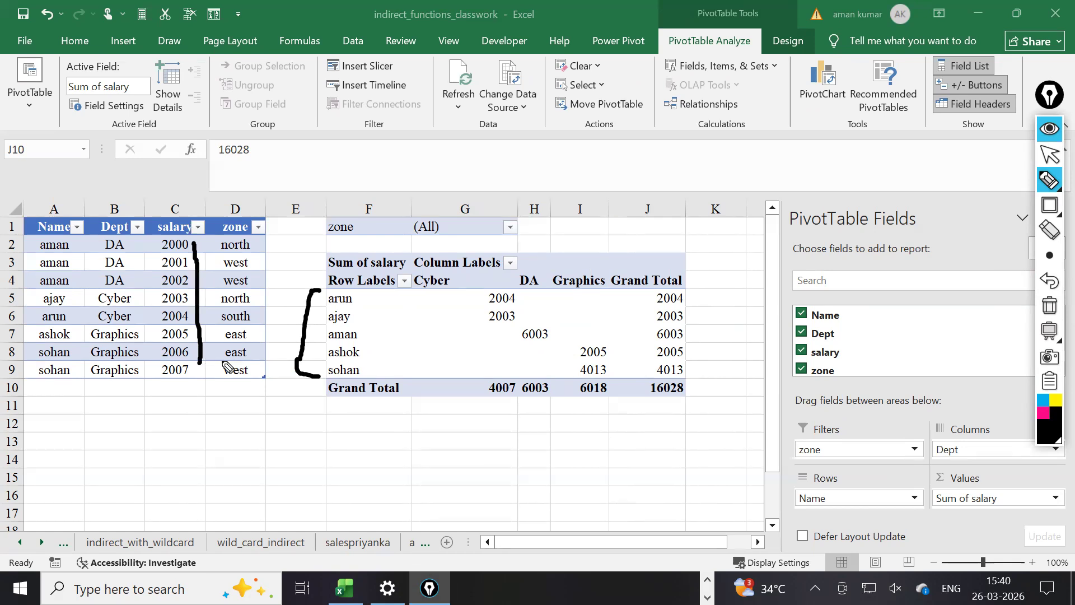
mouse_move(1008, 466)
mouse_down()
mouse_move(946, 467)
mouse_move(930, 517)
mouse_move(1071, 498)
mouse_move(960, 478)
mouse_up()
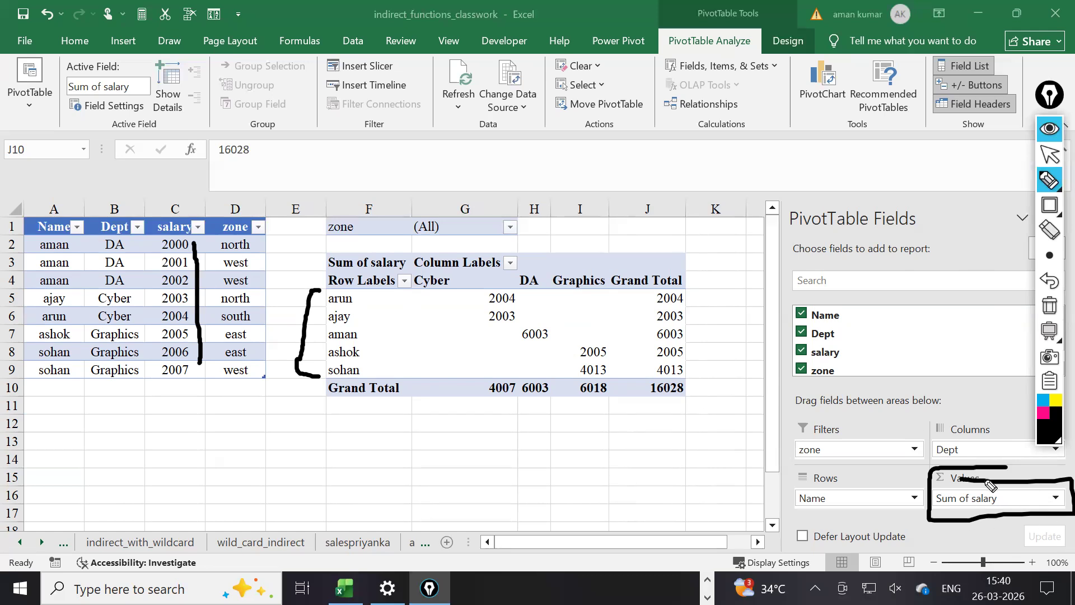
mouse_move(899, 268)
mouse_down()
mouse_move(894, 305)
mouse_move(918, 314)
mouse_move(890, 316)
mouse_up()
mouse_move(942, 272)
mouse_down()
mouse_move(947, 285)
mouse_move(1016, 283)
mouse_move(1026, 316)
mouse_up()
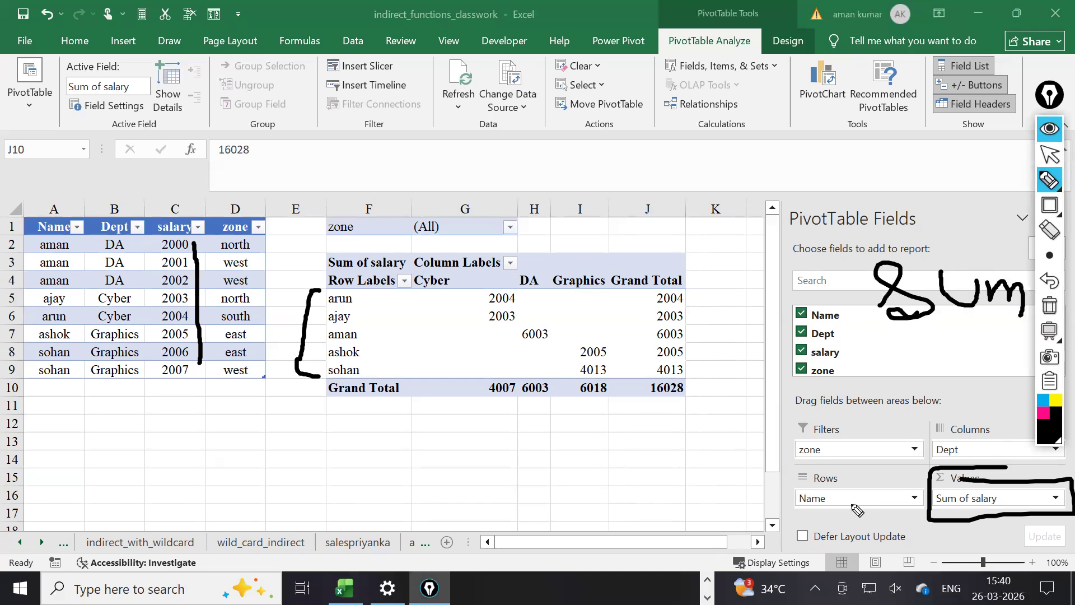
mouse_move(1049, 205)
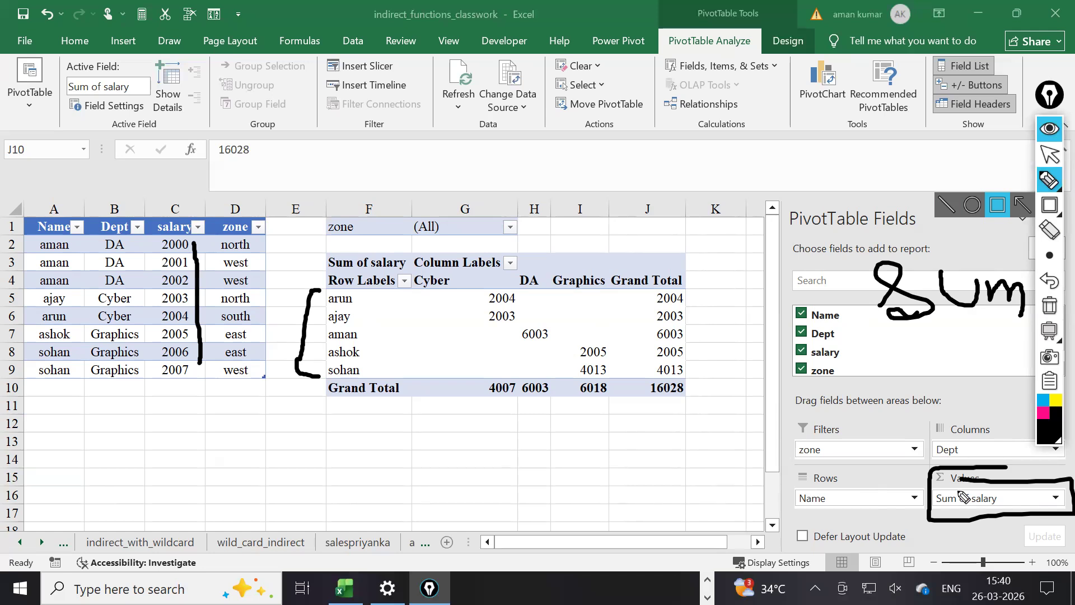
click(1049, 306)
Draw an arrow to the Values area with the word "sum", clear the ink and leave annotation mode
mouse_move(920, 367)
mouse_down()
mouse_move(954, 491)
mouse_move(973, 462)
mouse_up()
mouse_move(882, 342)
mouse_down()
mouse_move(919, 307)
mouse_move(974, 303)
mouse_move(976, 317)
mouse_up()
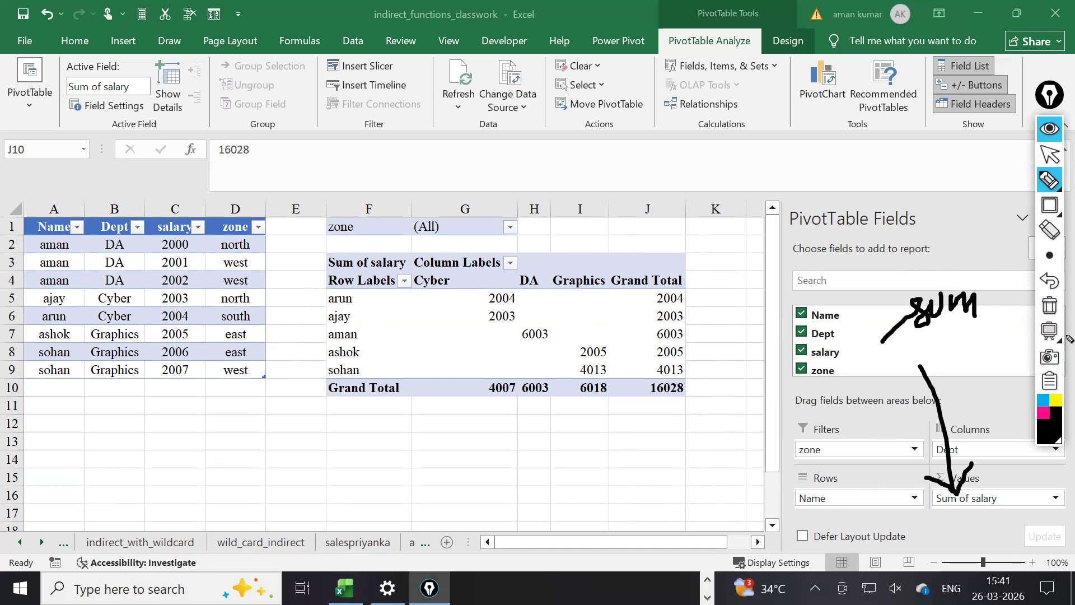
click(1049, 306)
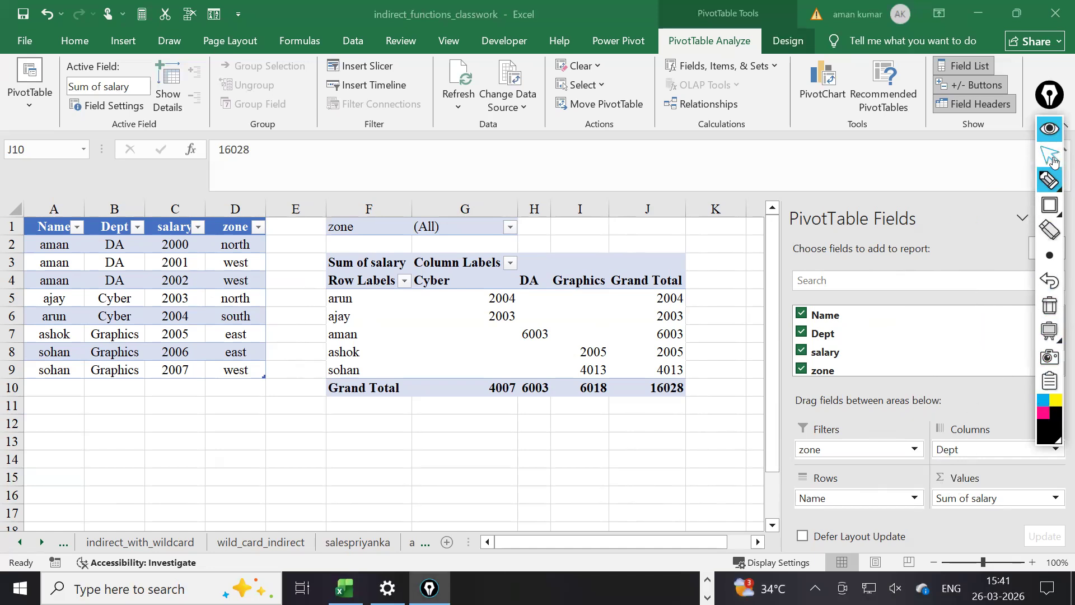
click(1049, 129)
Remove Dept, zone and Sum of salary from the PivotTable, keeping only Name in Rows
drag(946, 448, 607, 530)
drag(815, 449, 666, 404)
drag(967, 498, 666, 404)
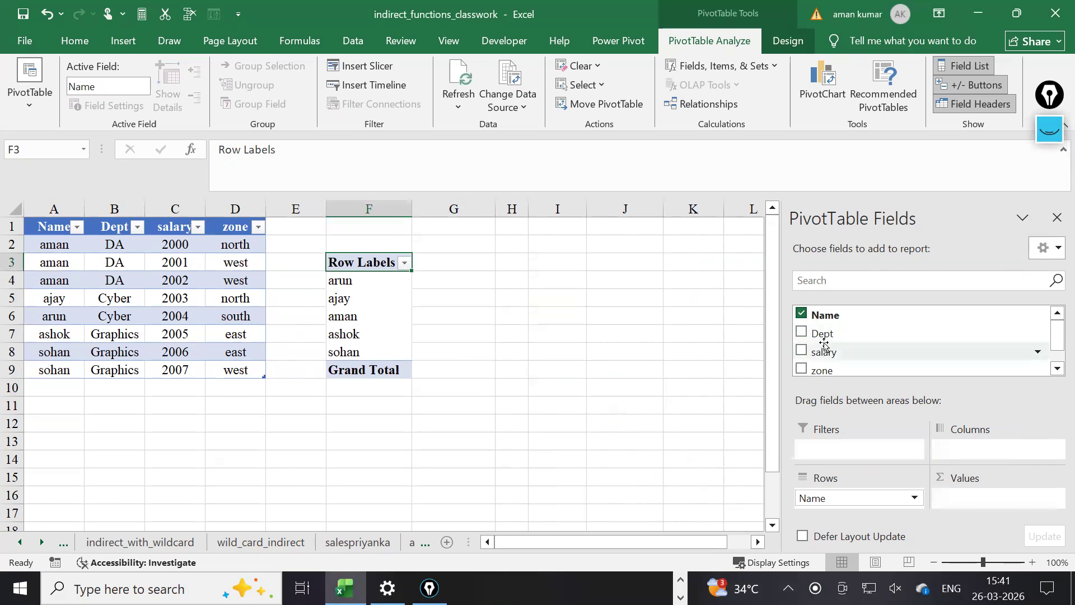
Add the Dept field to the PivotTable's Values area to count departments per name
drag(822, 334, 979, 508)
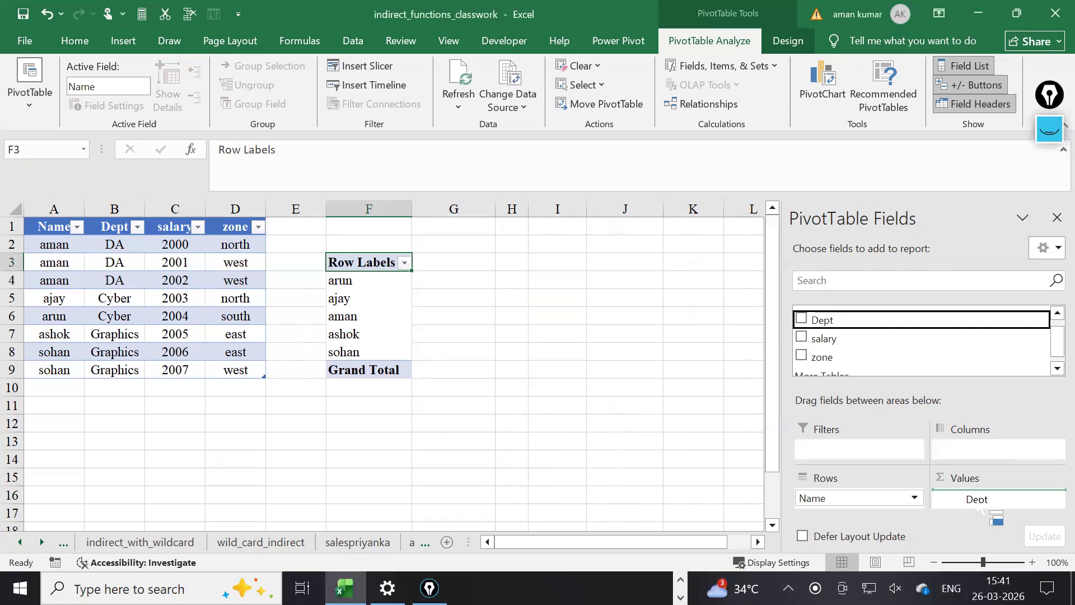
drag(978, 508, 979, 510)
drag(978, 507, 979, 508)
drag(979, 508, 979, 509)
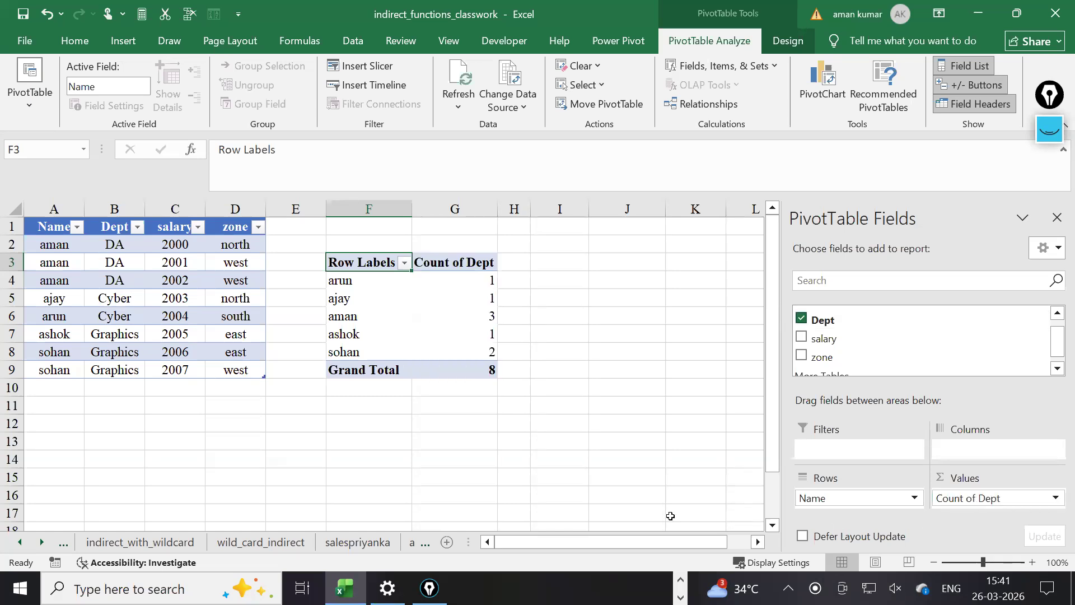